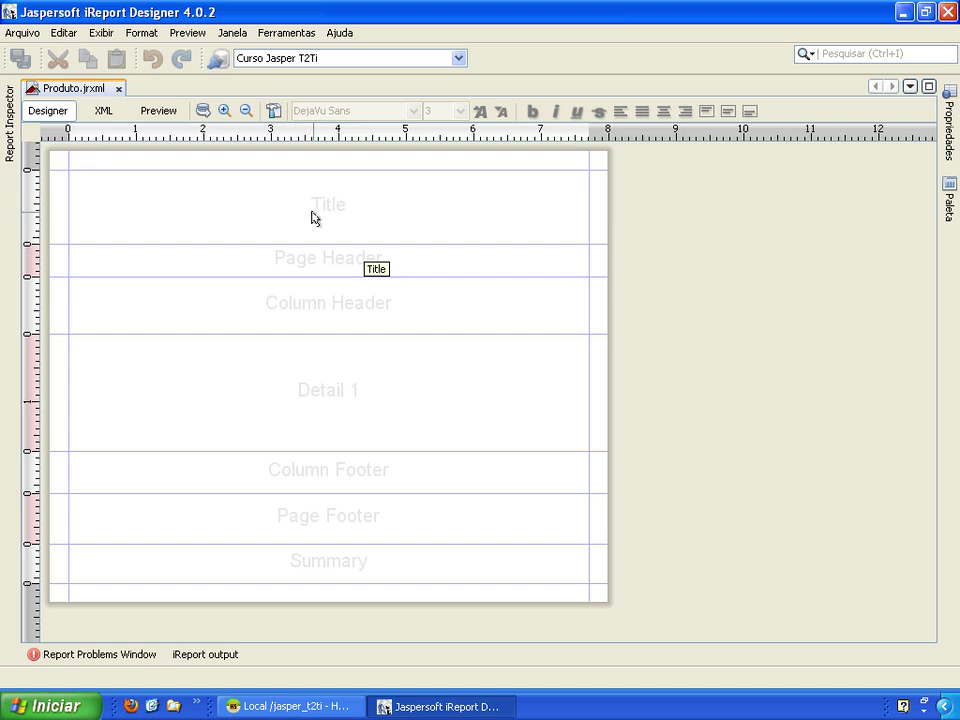
Add a static text element at the top of the Title band, resized to about 153 wide by 22 high
left_click(948, 205)
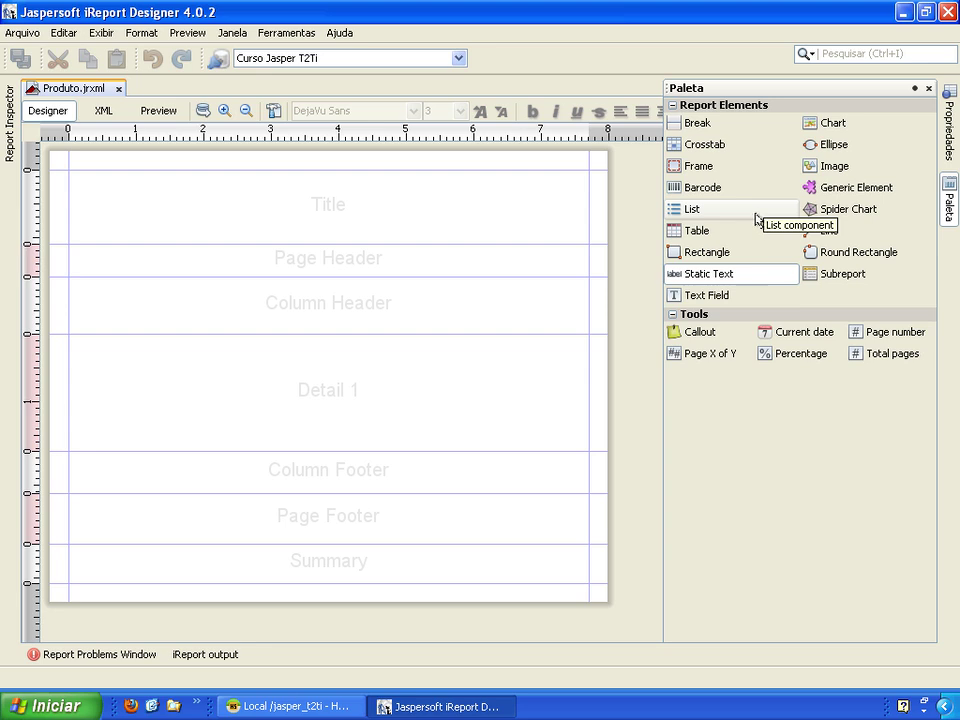
left_click(700, 280)
left_click_drag(698, 279, 293, 193)
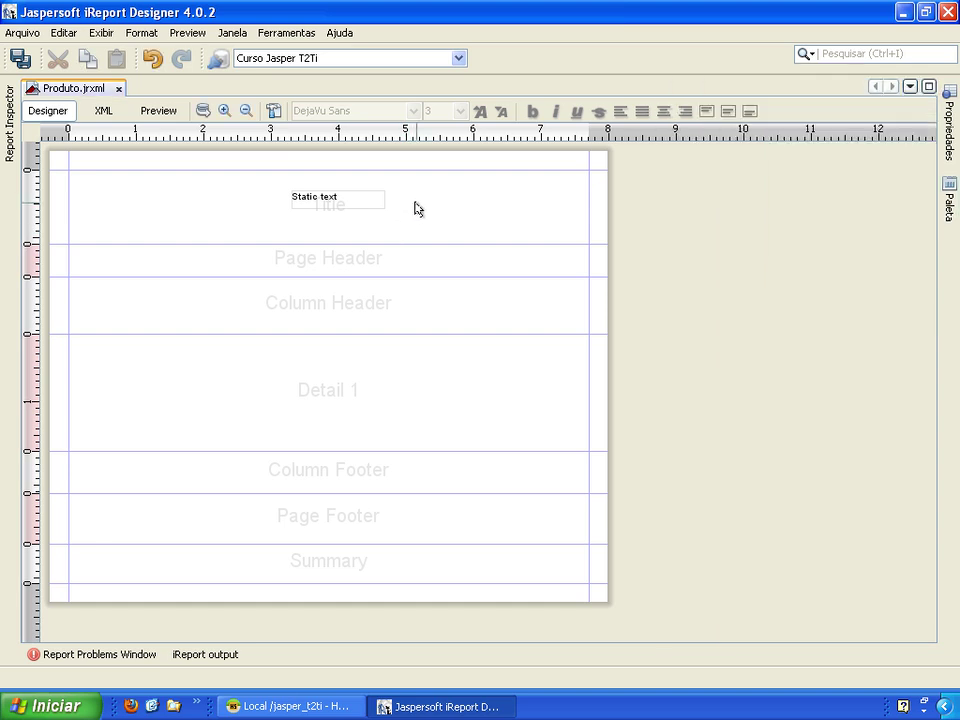
left_click_drag(330, 203, 297, 189)
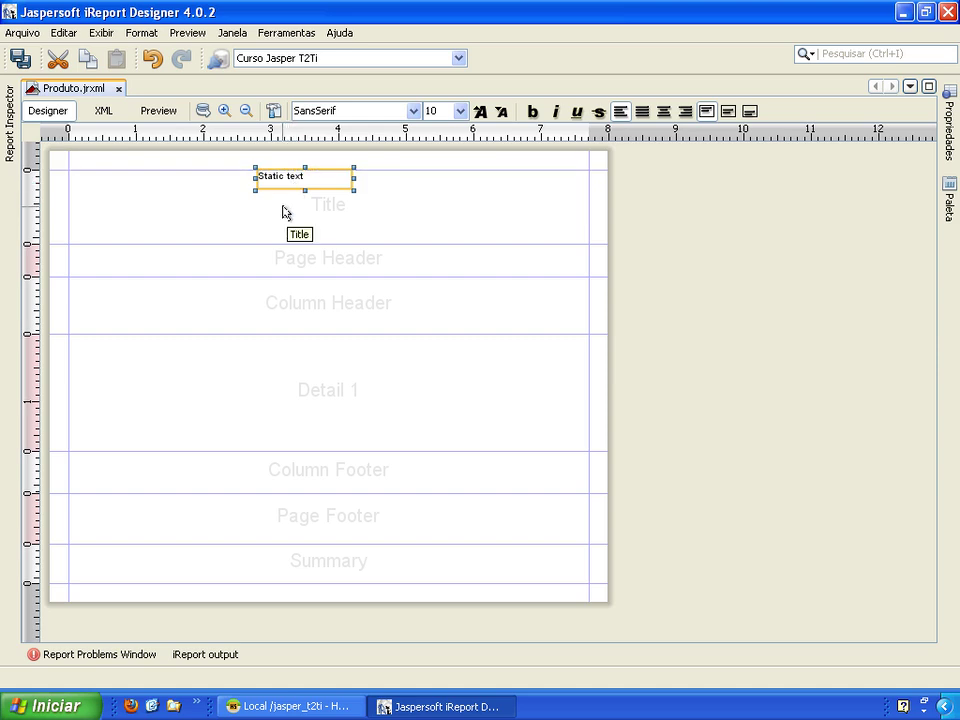
left_click_drag(252, 177, 209, 187)
mouse_move(280, 189)
left_mouse_down()
mouse_move(276, 208)
mouse_move(279, 192)
left_mouse_up()
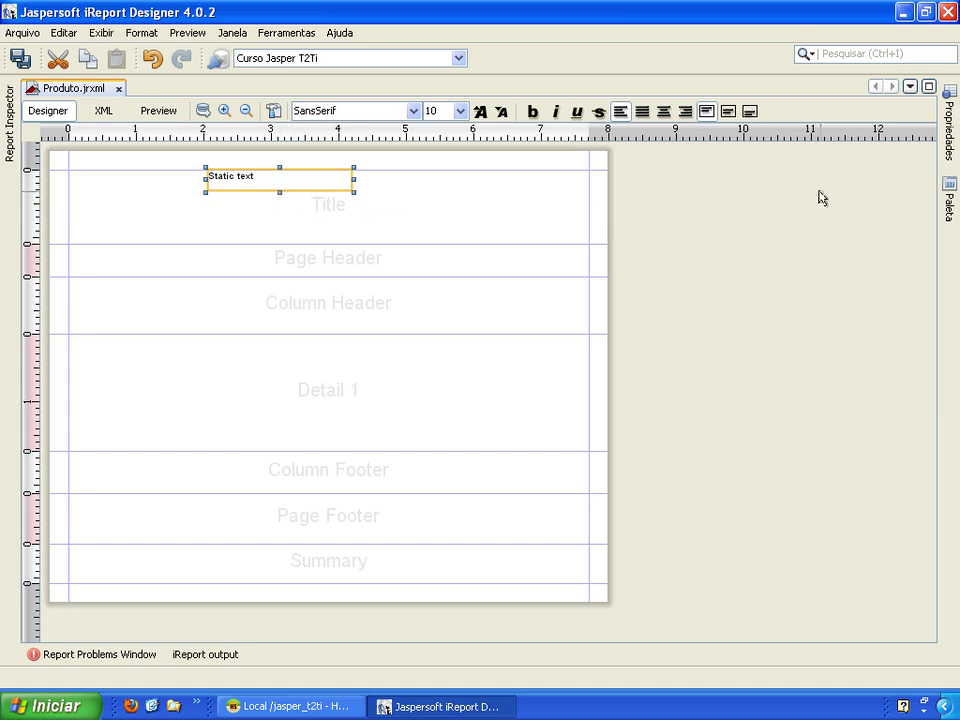
Set the static text element's text to "Relatório de Produtos"
left_click(947, 125)
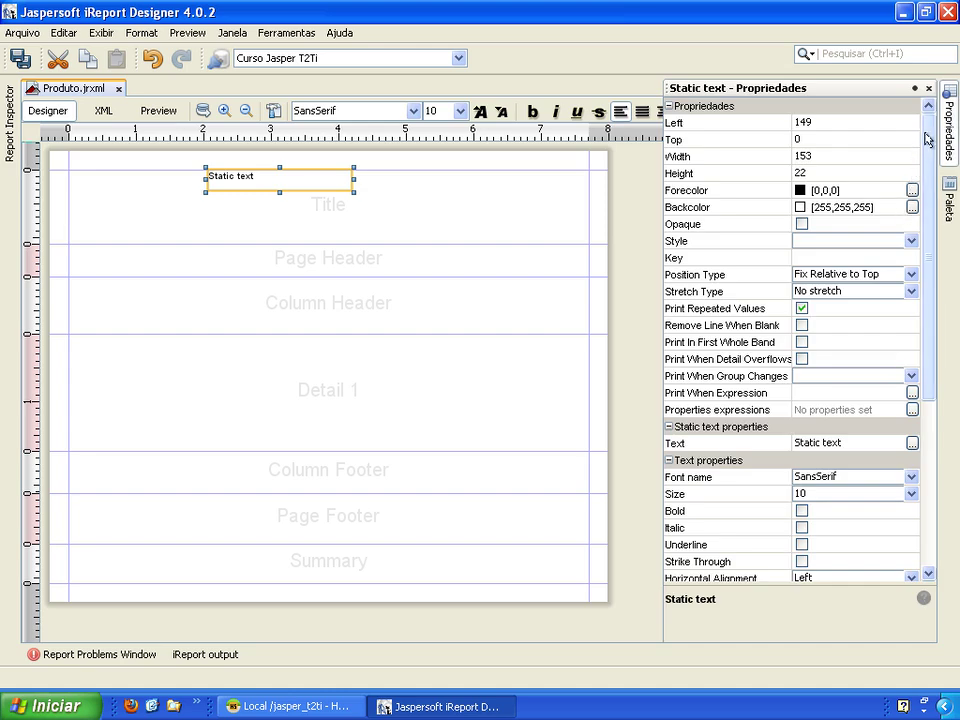
mouse_move(928, 140)
left_mouse_down()
mouse_move(937, 333)
mouse_move(932, 127)
left_mouse_up()
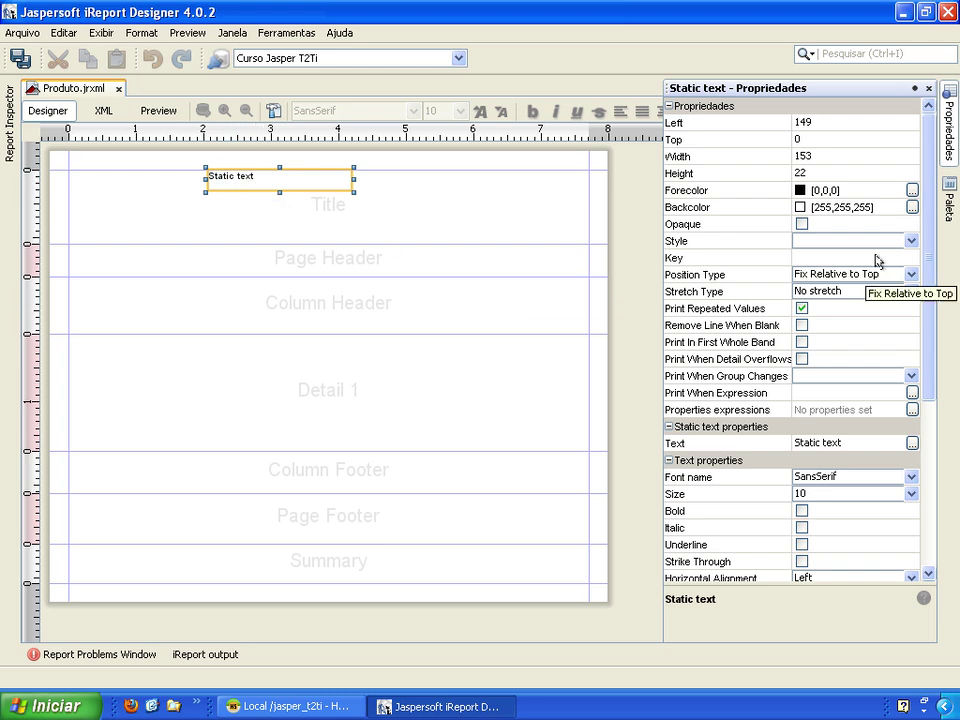
left_click_drag(922, 160, 917, 246)
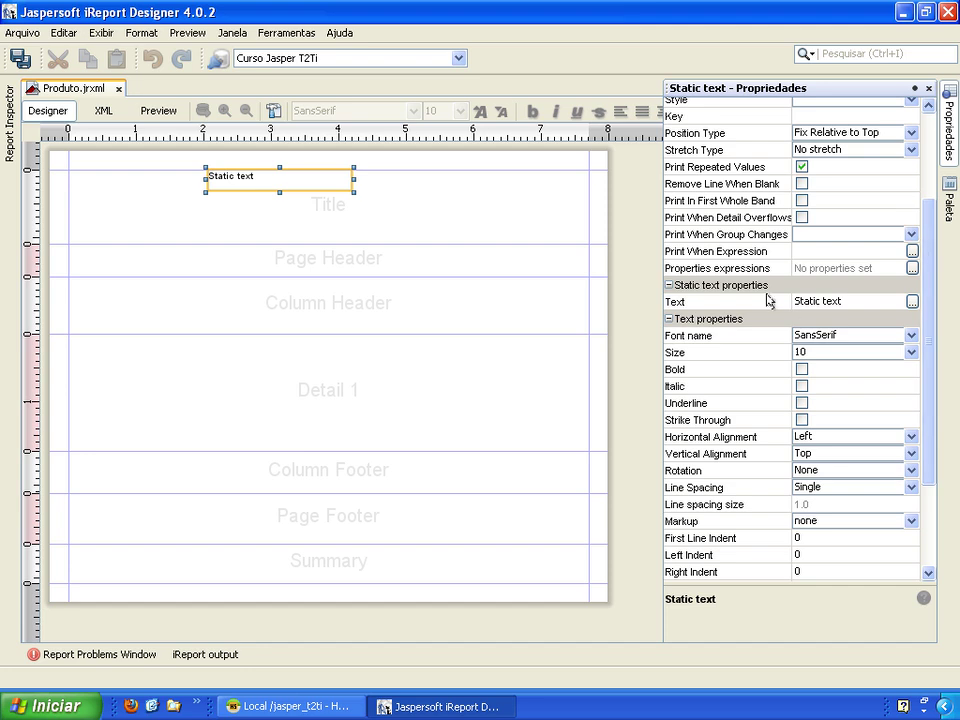
left_click(826, 301)
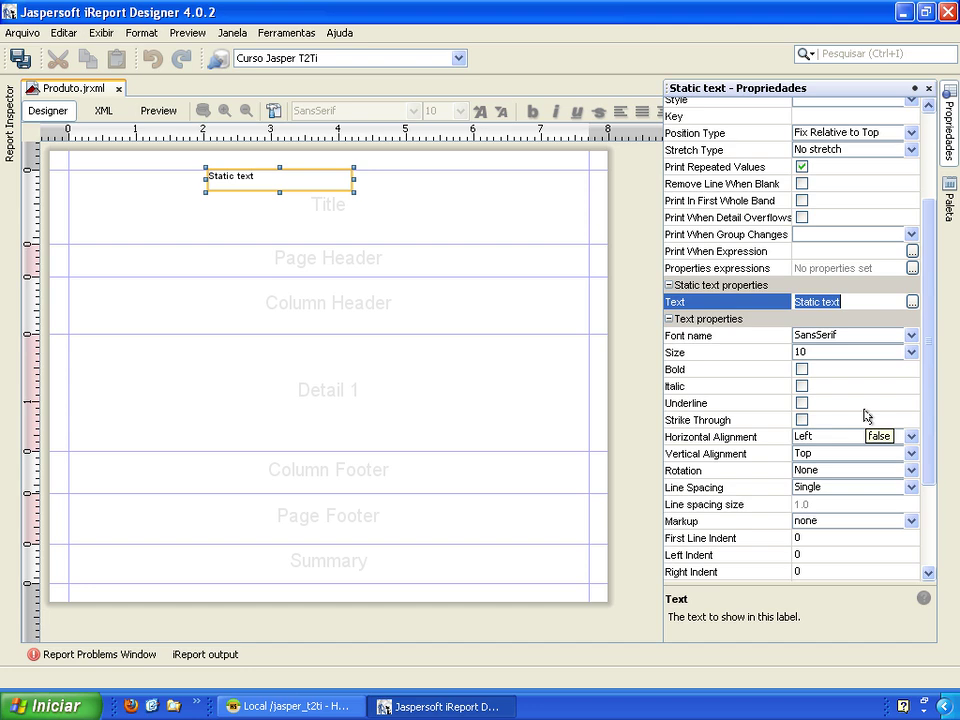
type("Relatório de Produtos")
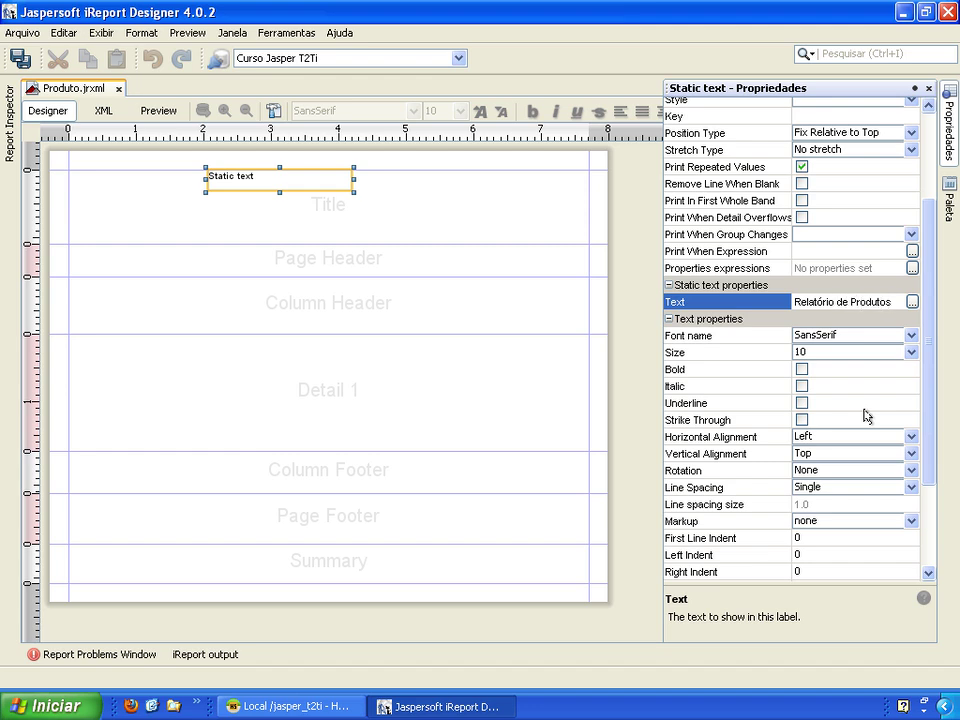
key("Return")
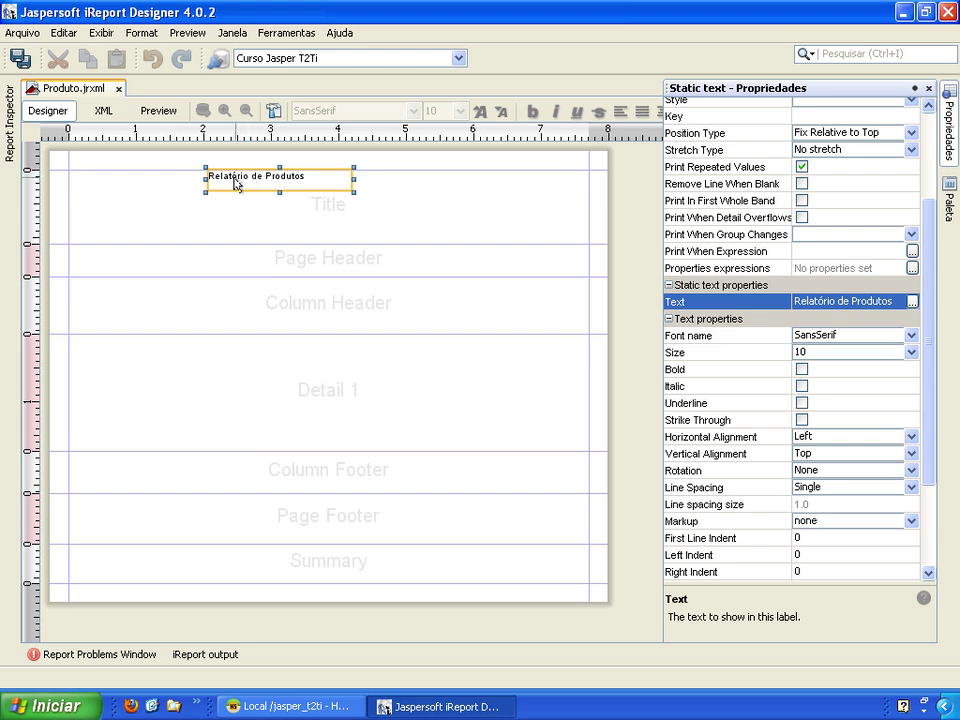
Center the "Relatório de Produtos" text element horizontally within the Title band
left_click(312, 216)
left_click(284, 186)
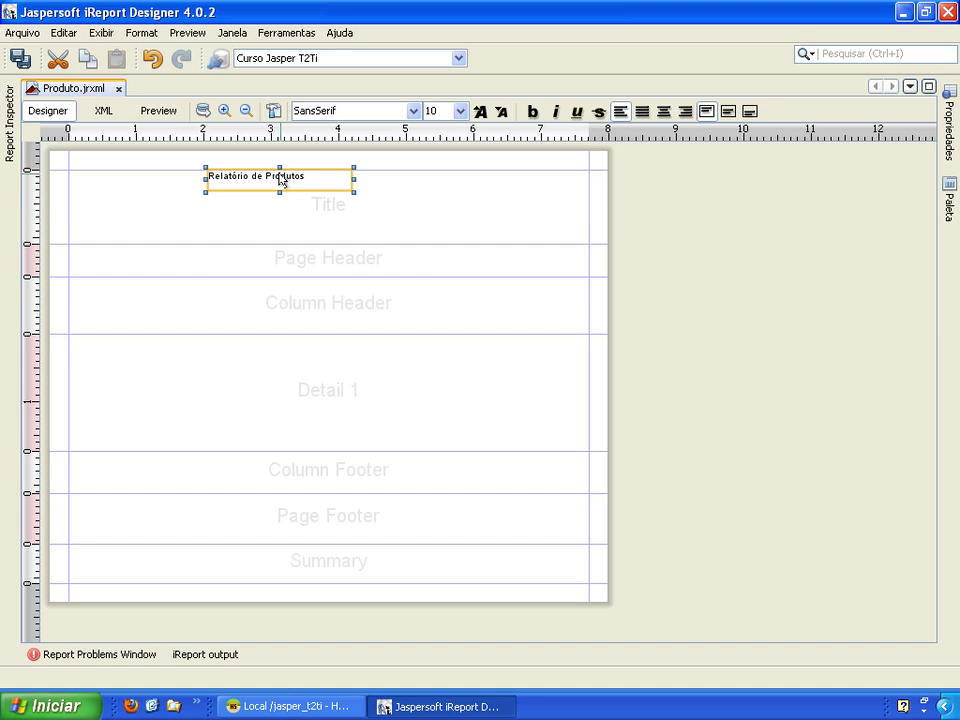
left_click(362, 222)
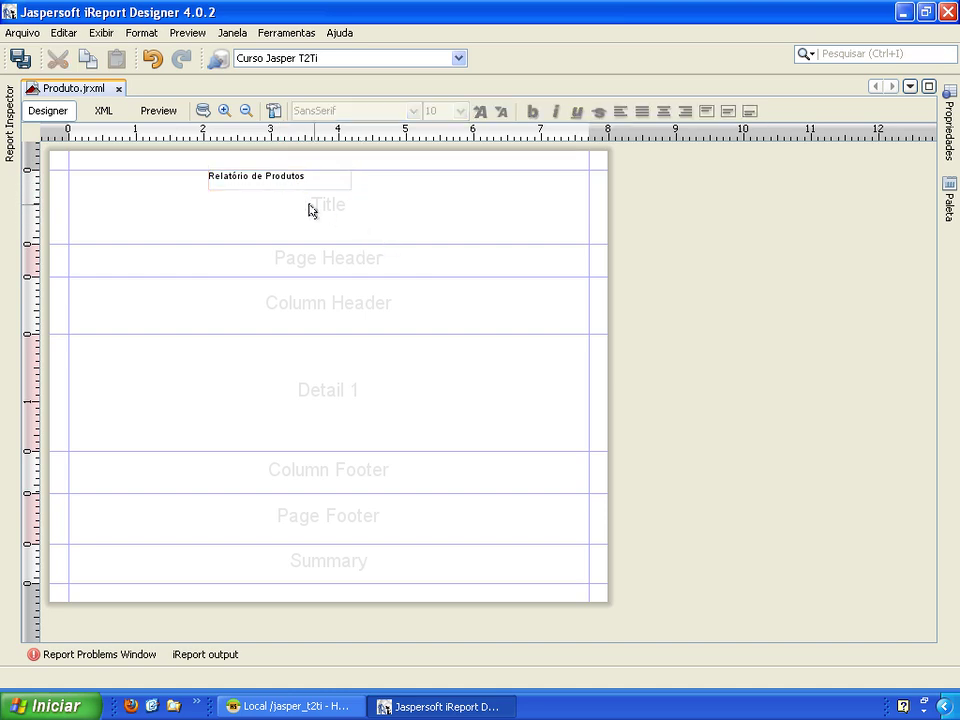
left_click(281, 188)
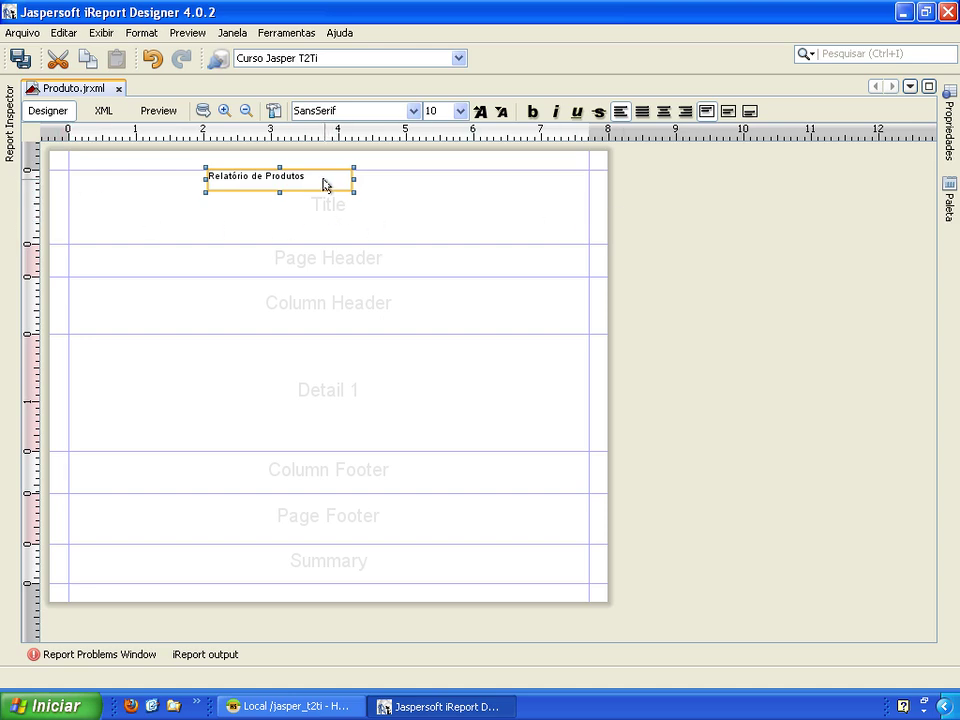
right_click(324, 183)
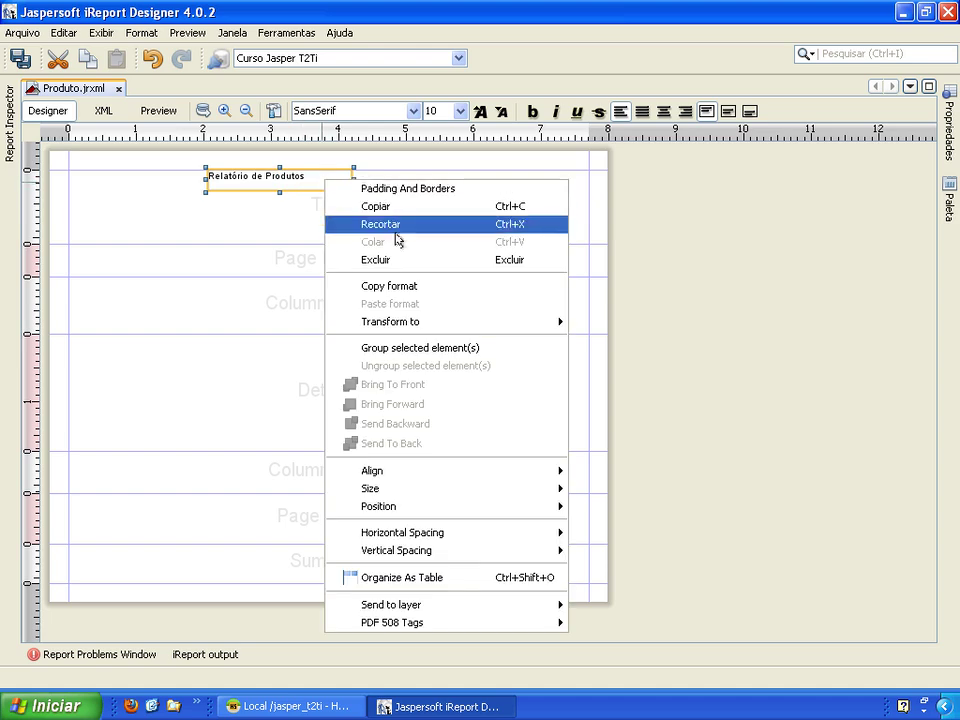
mouse_move(390, 513)
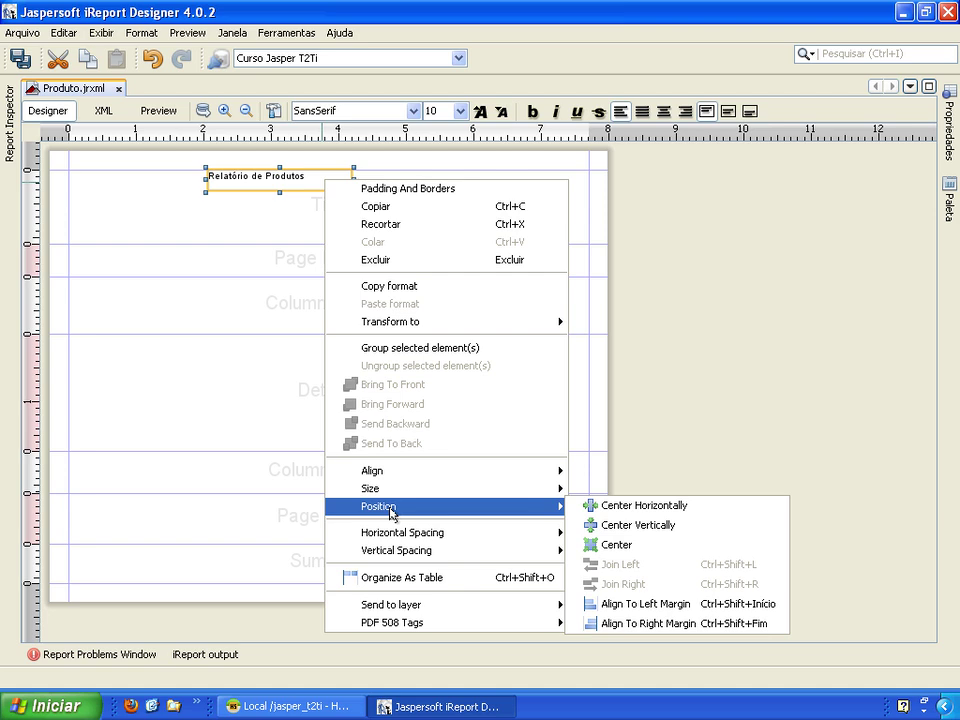
left_click(666, 507)
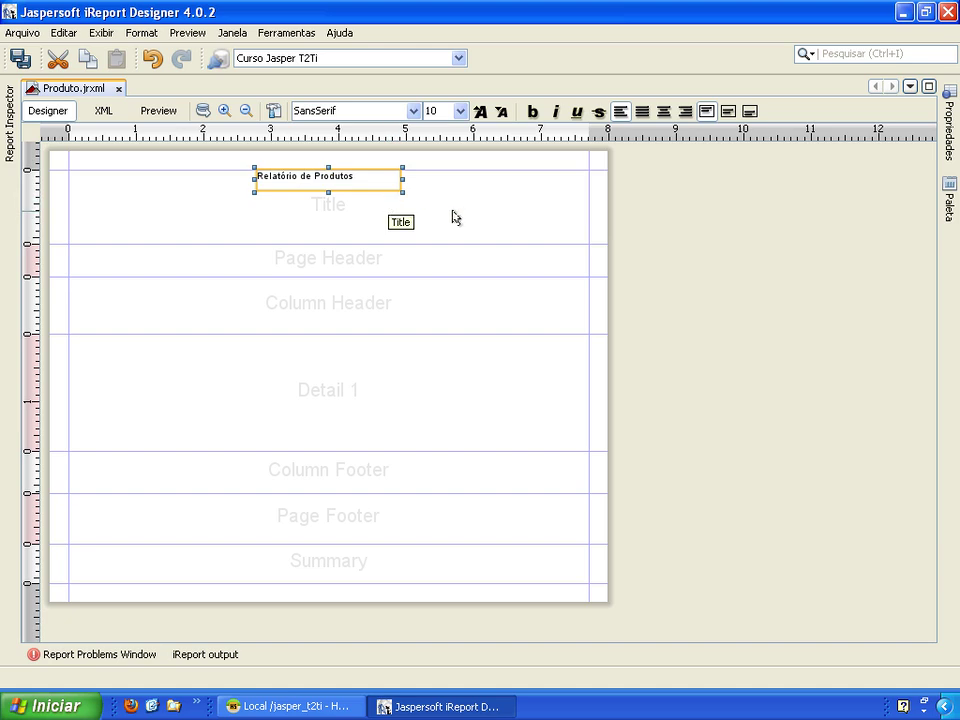
Change the font of the "Relatório de Produtos" text to Arial
left_click(950, 128)
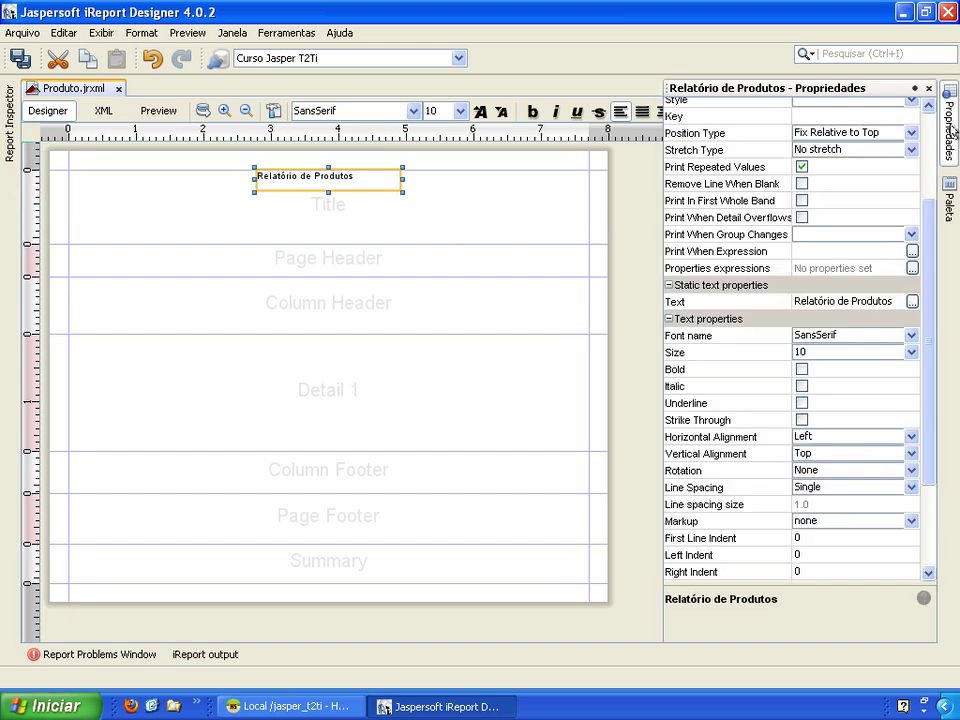
scroll(926, 311, "down", 3)
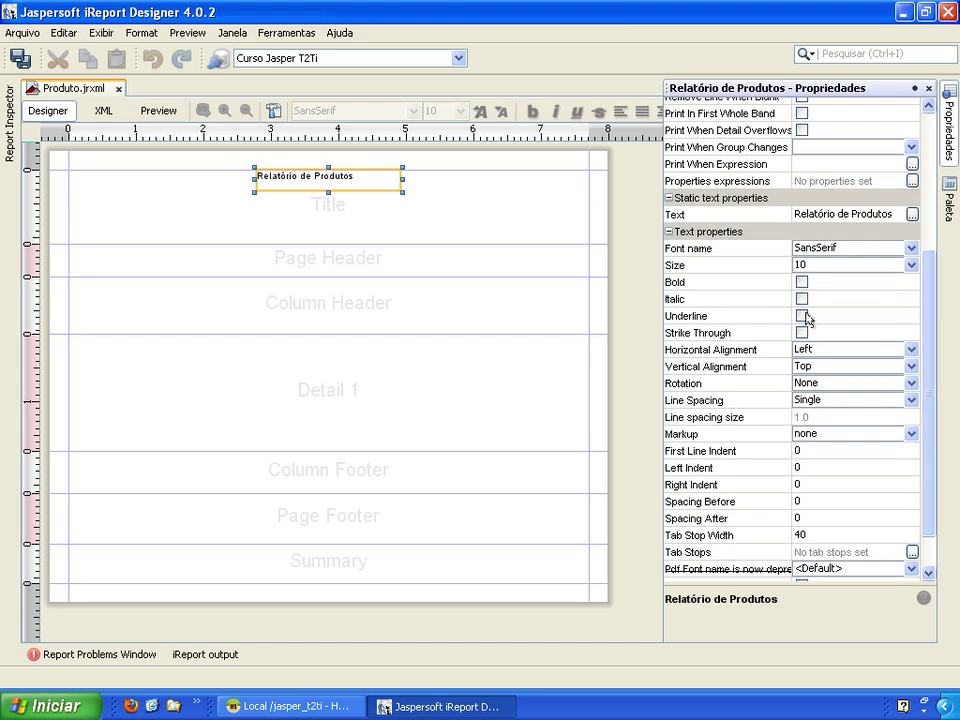
left_click(818, 249)
left_click(911, 248)
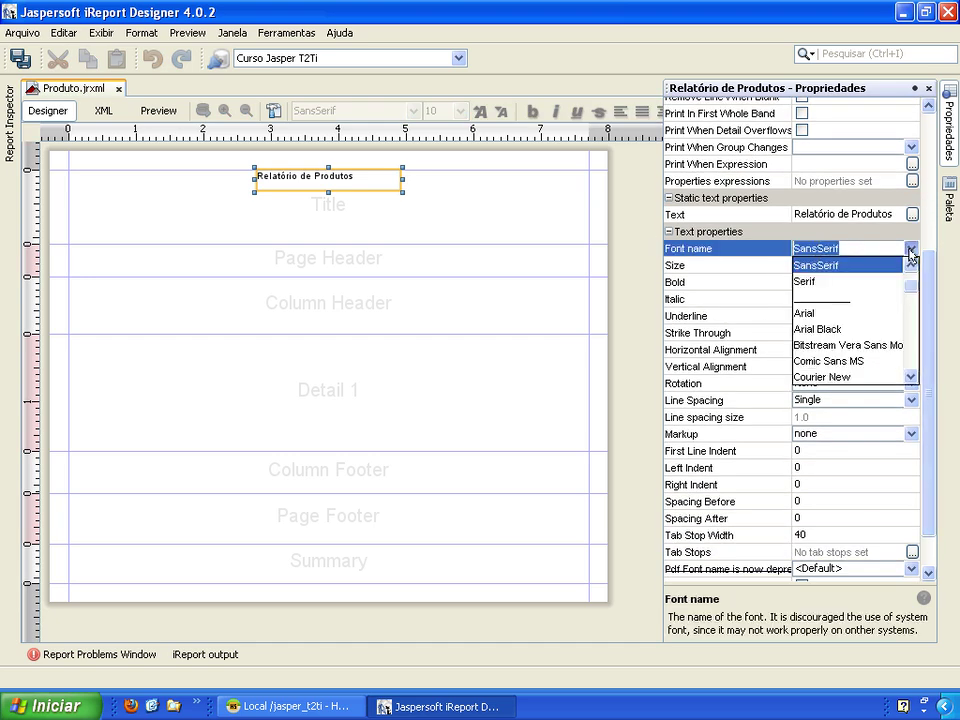
left_click(831, 314)
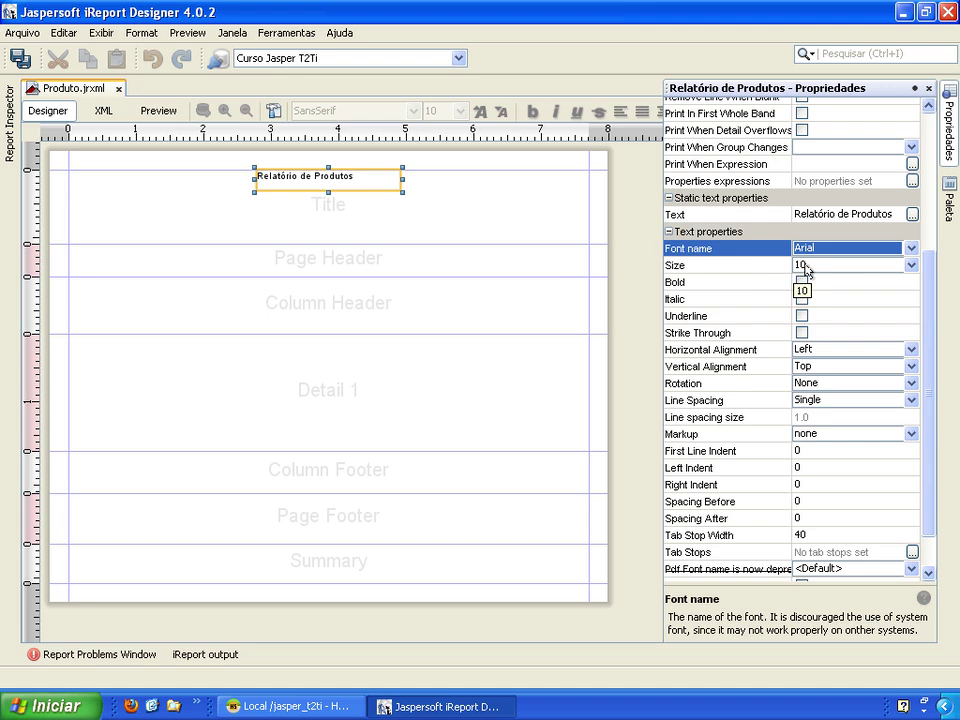
left_click(526, 224)
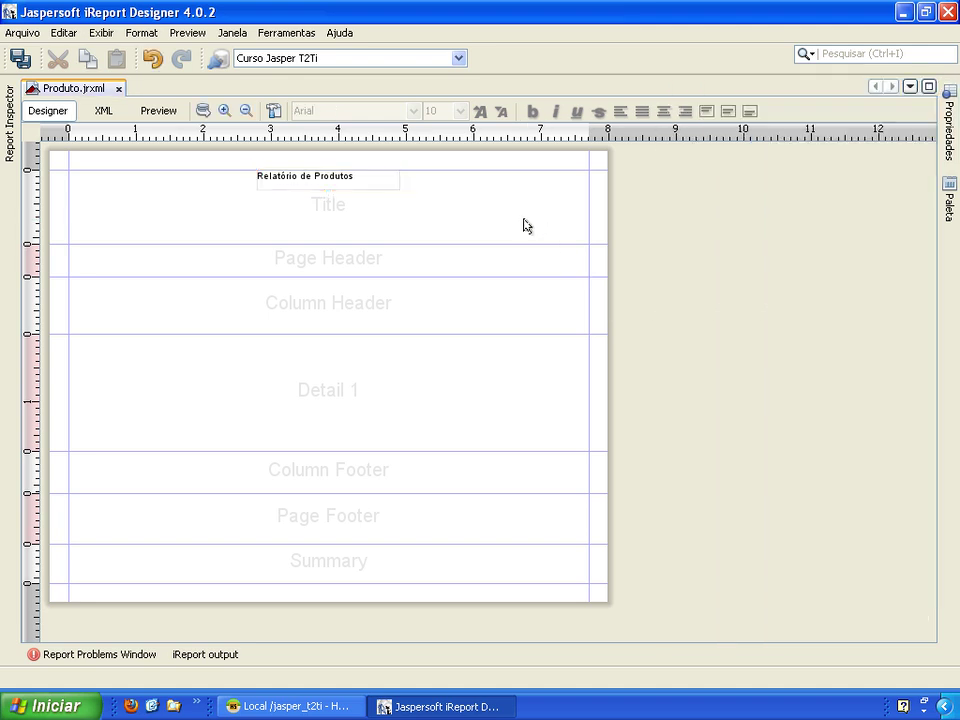
left_click(349, 188)
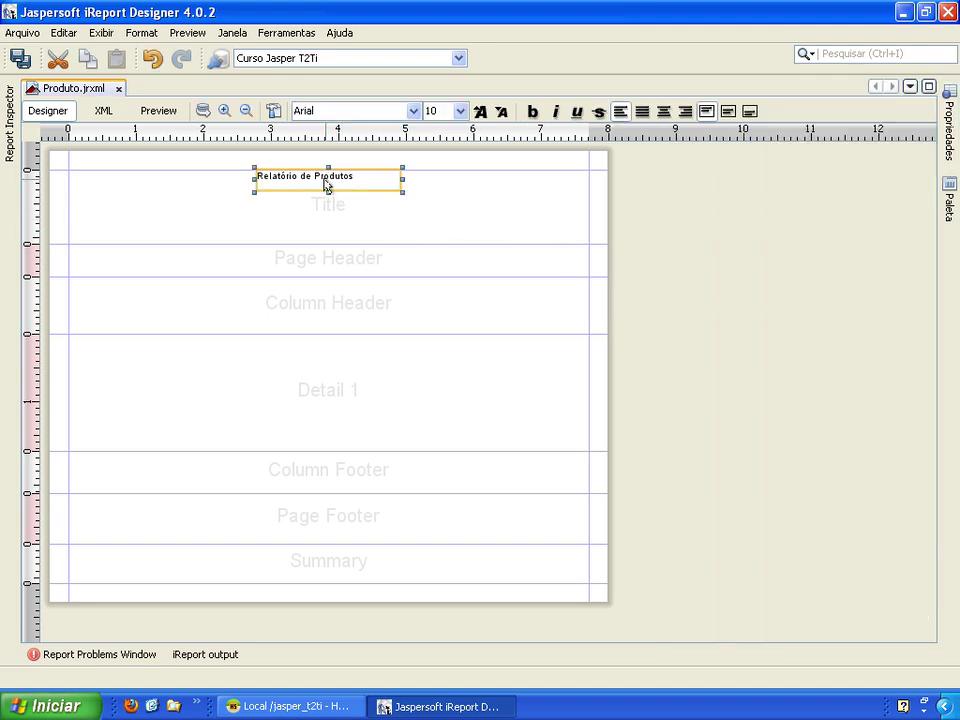
Set the title text's font size to 16 and make it bold
left_click(413, 112)
left_click(413, 112)
left_click(460, 111)
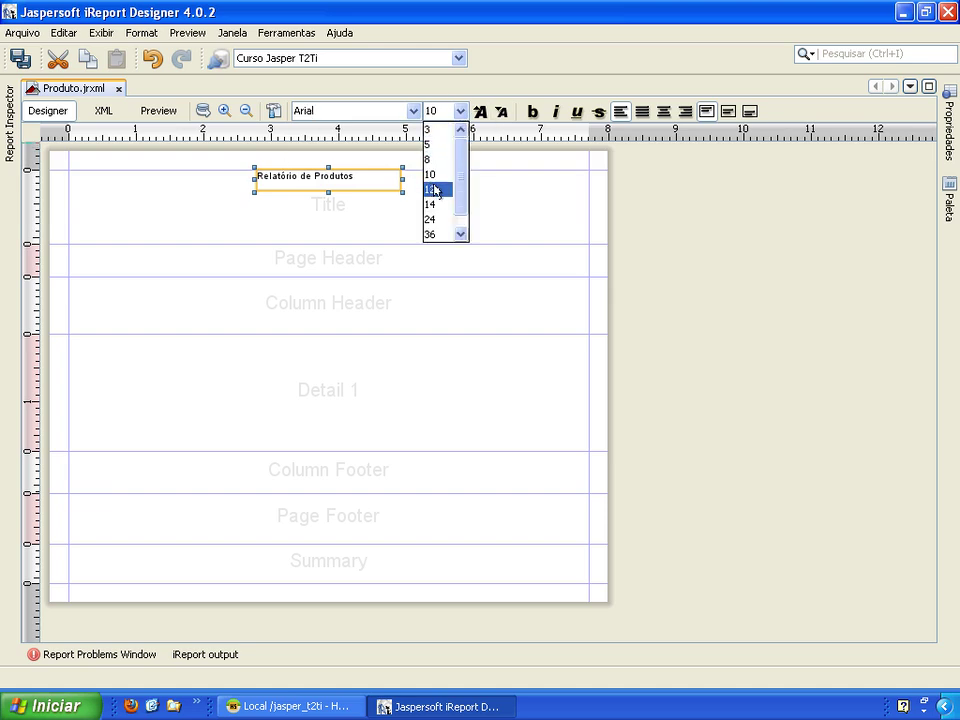
left_click(435, 190)
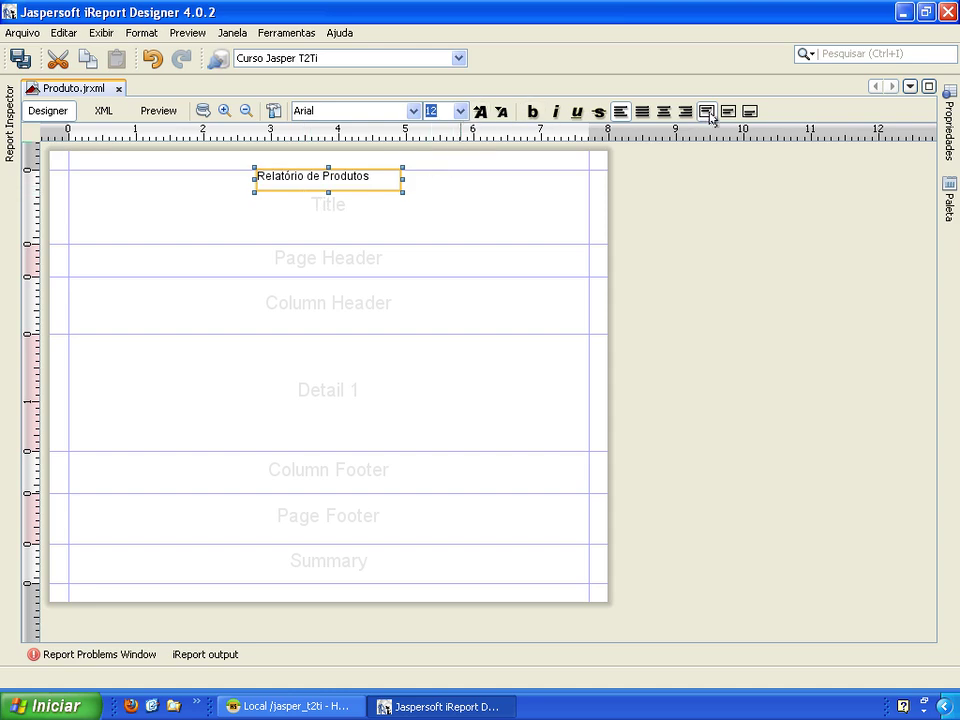
left_click(480, 111)
left_click(480, 111)
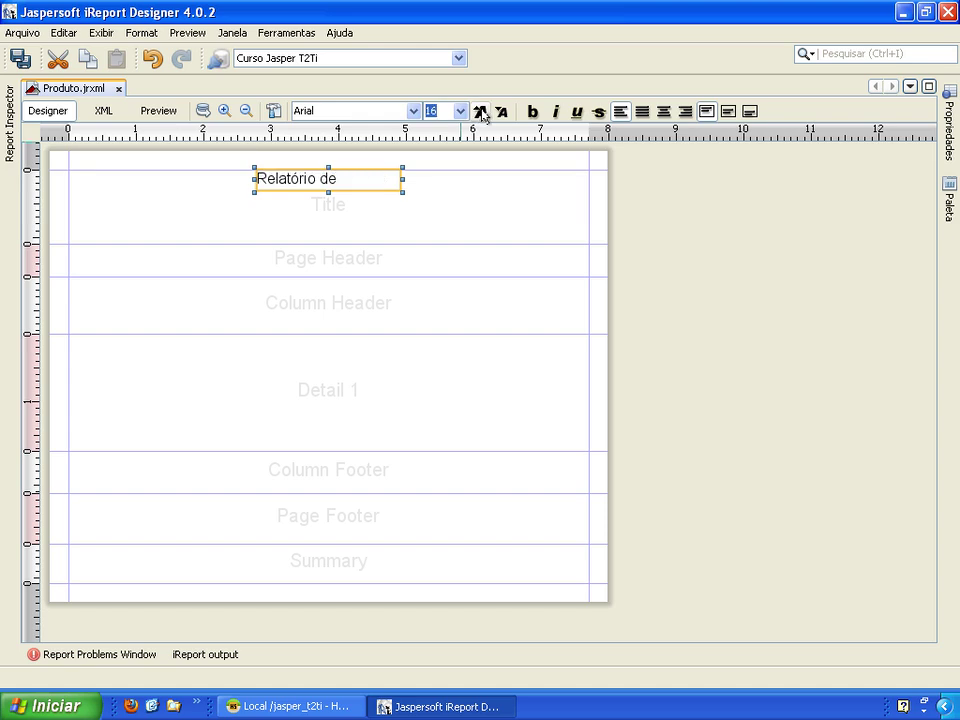
left_click(480, 111)
left_click(480, 111)
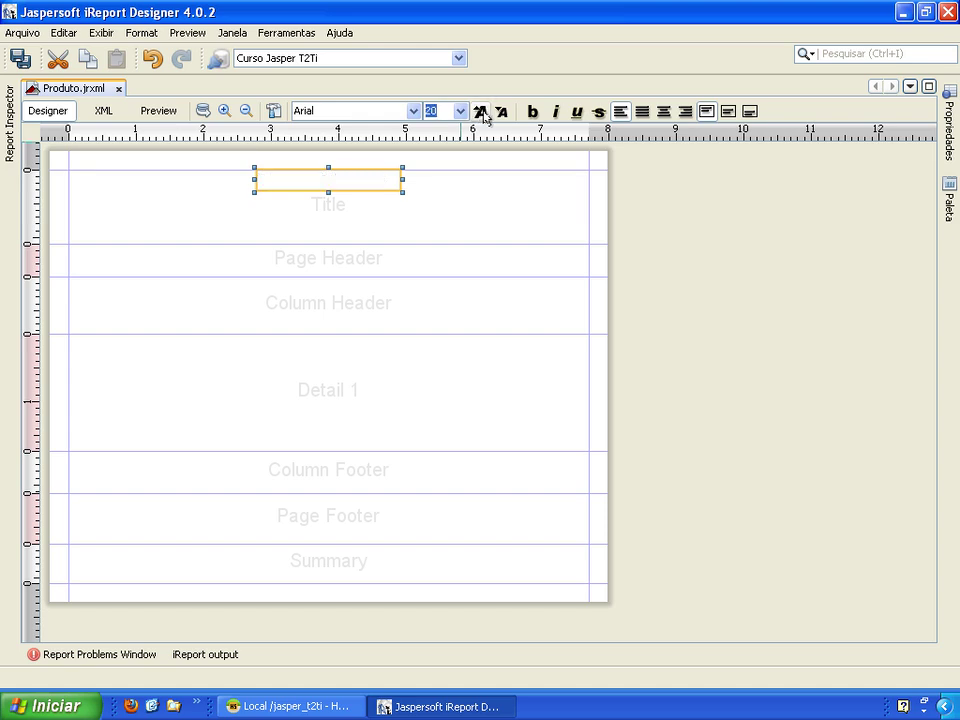
left_click(505, 115)
left_click(505, 115)
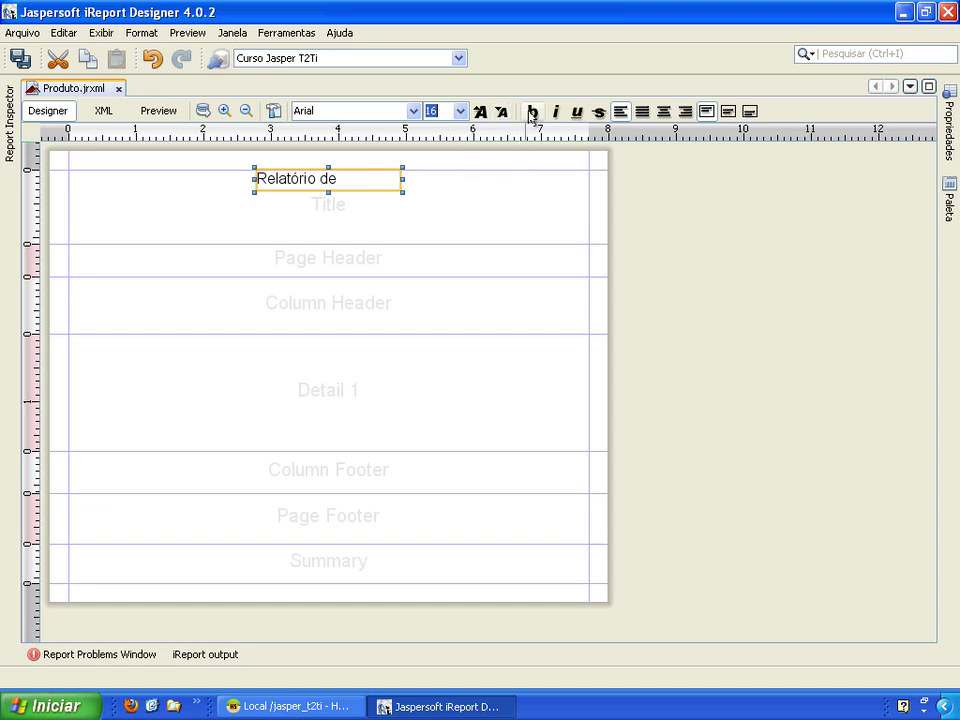
left_click(531, 112)
Try italic, underline and strikethrough on the title text, removing each style again
left_click(557, 112)
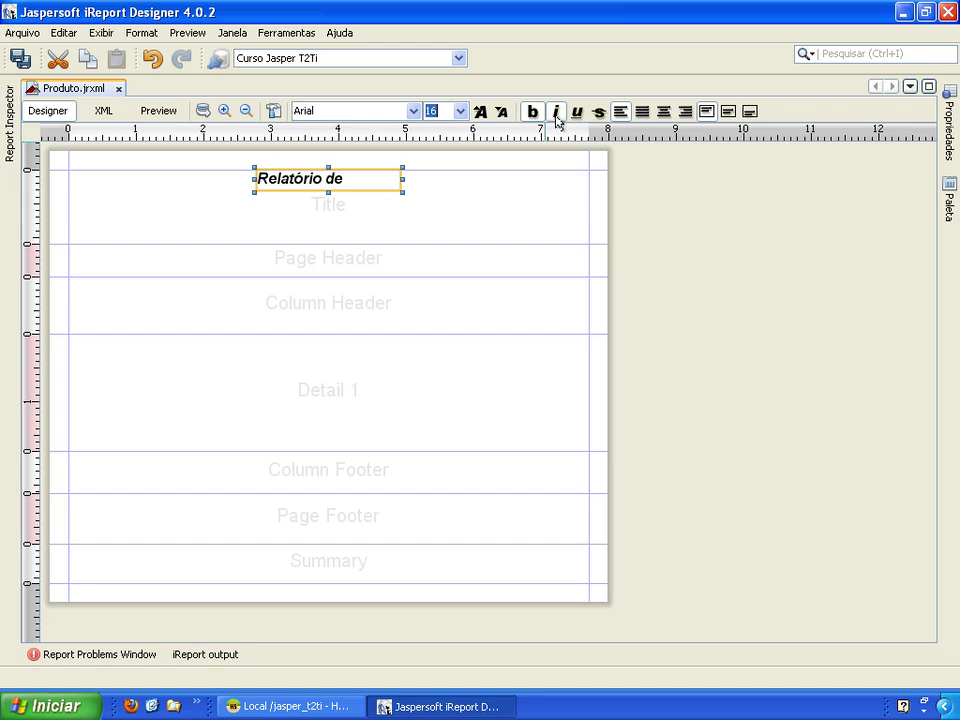
left_click(556, 112)
left_click(577, 112)
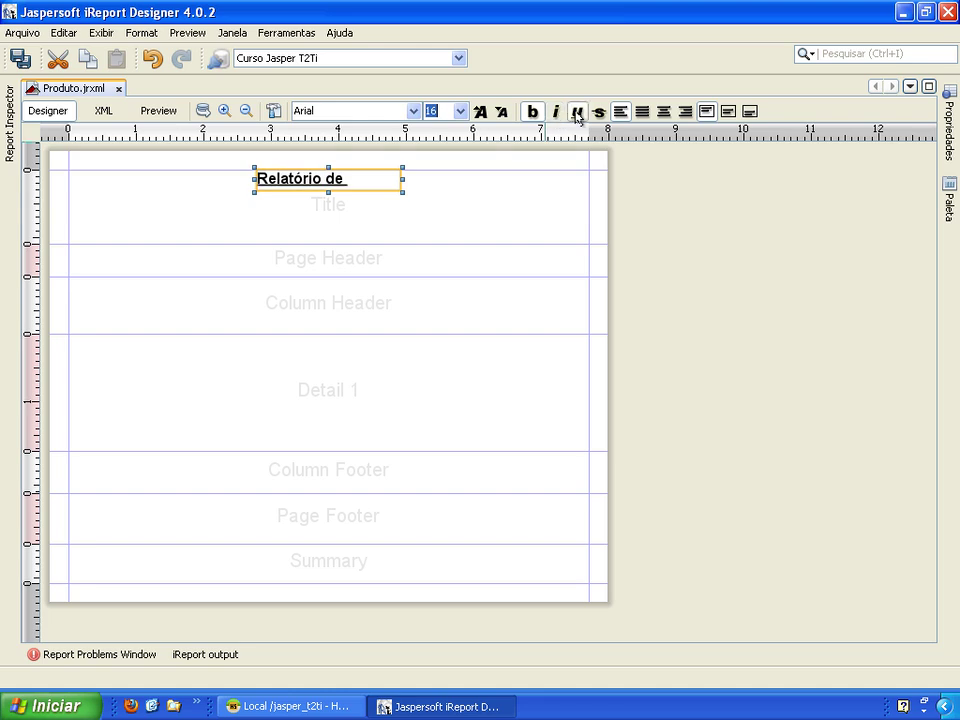
left_click(577, 112)
left_click(598, 112)
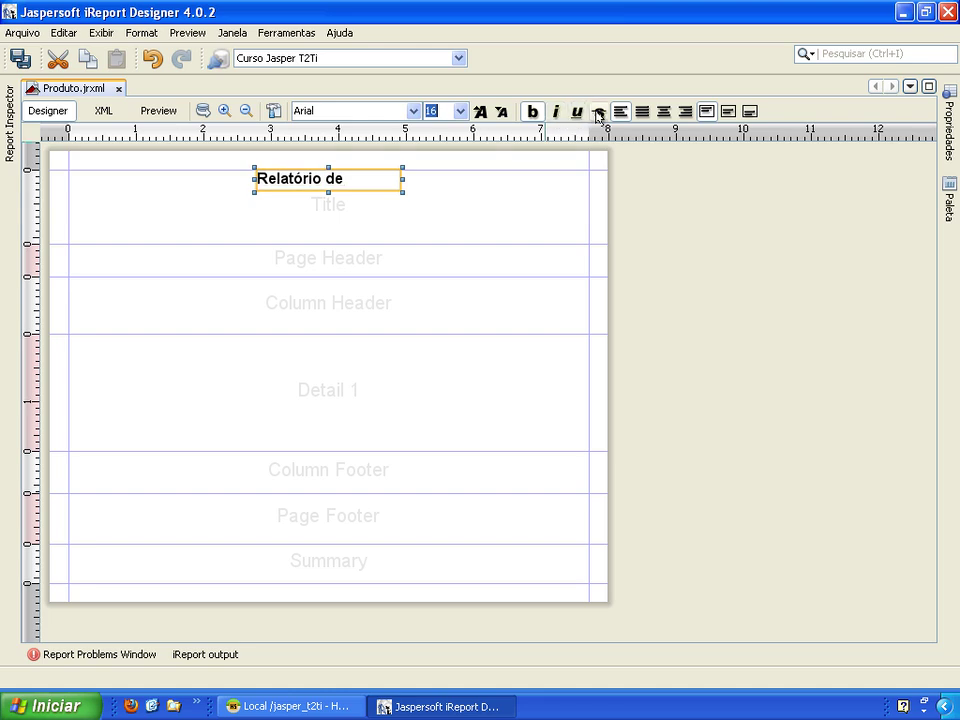
left_click(598, 112)
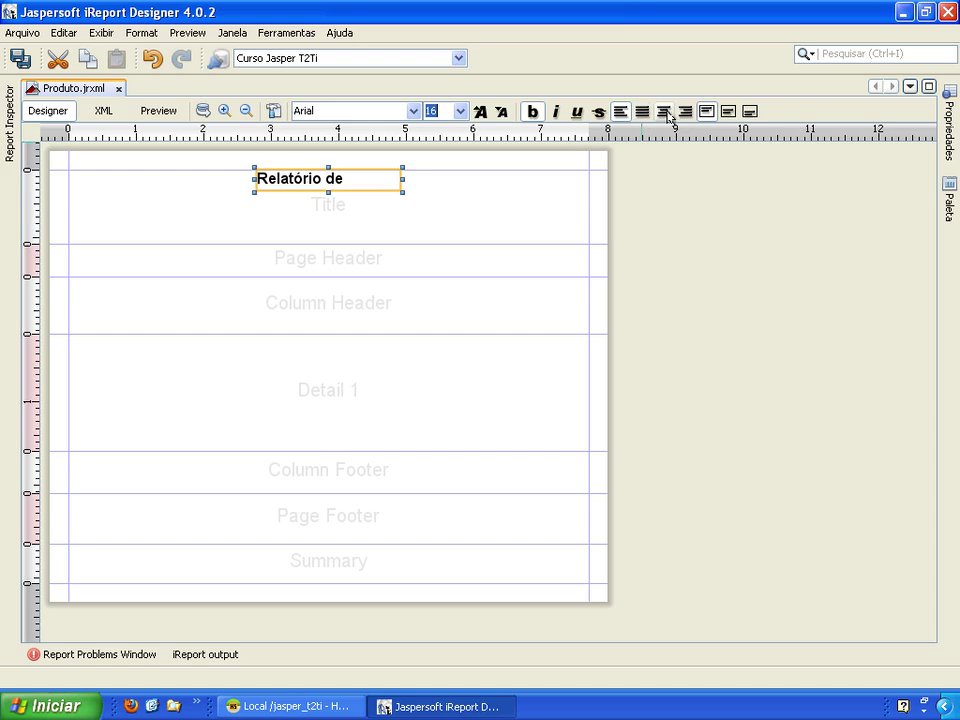
Center the title text horizontally and align it to the vertical middle of its box
left_click(621, 112)
left_click(664, 112)
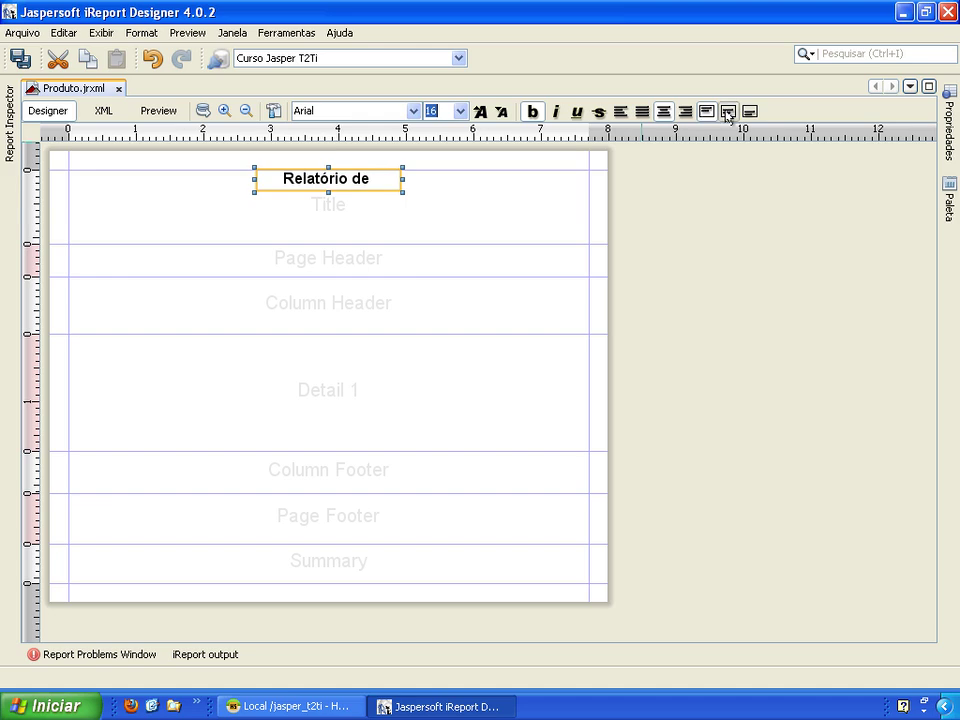
left_click(727, 113)
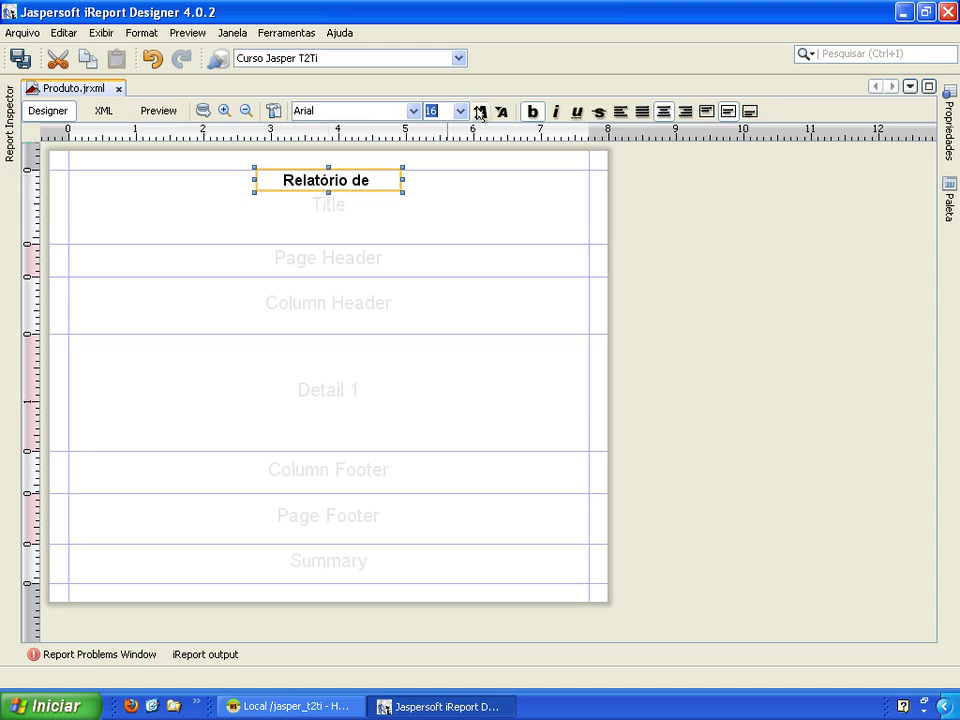
Widen the title text box so "Relatório de Produtos" fits on one line
left_click_drag(322, 180, 294, 190)
left_click_drag(369, 178, 405, 178)
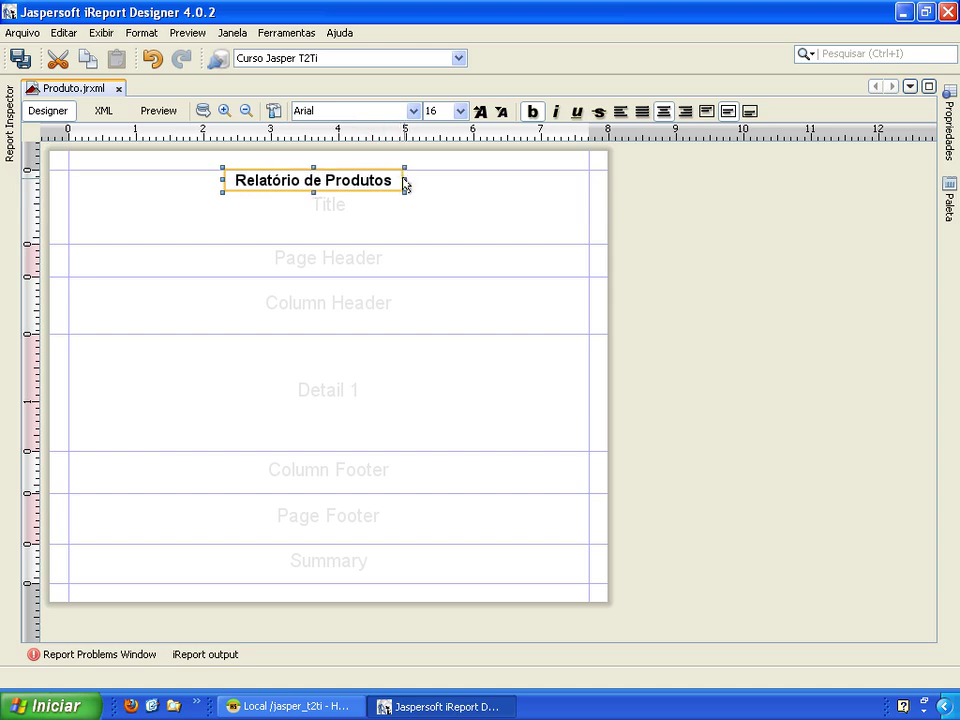
Center the "Relatório de Produtos" text box horizontally within the Title band
right_click(307, 184)
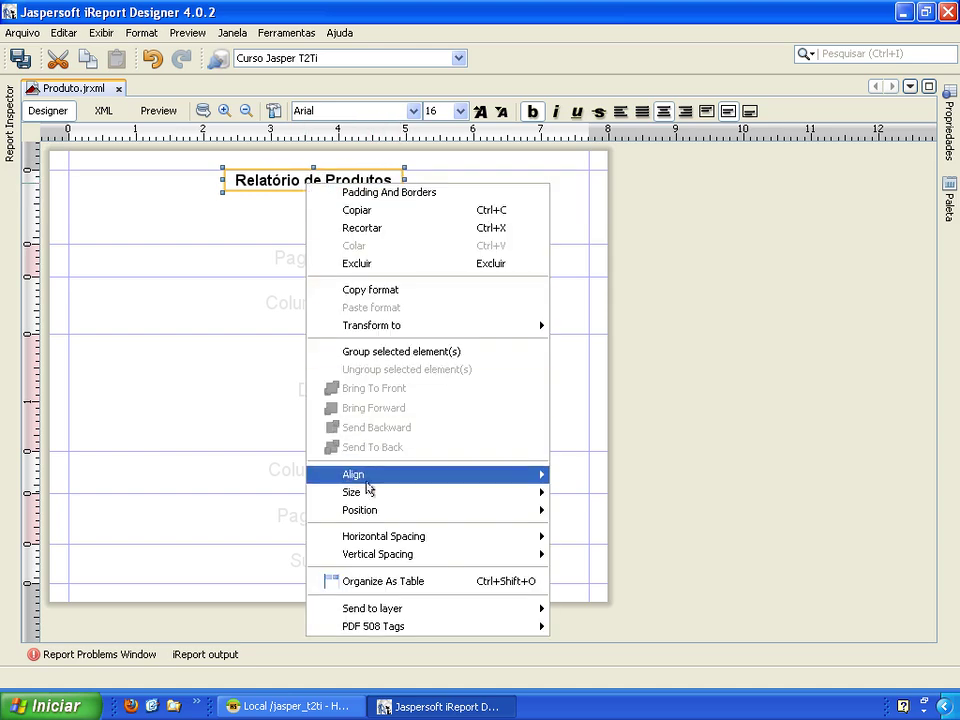
mouse_move(380, 511)
left_click(575, 508)
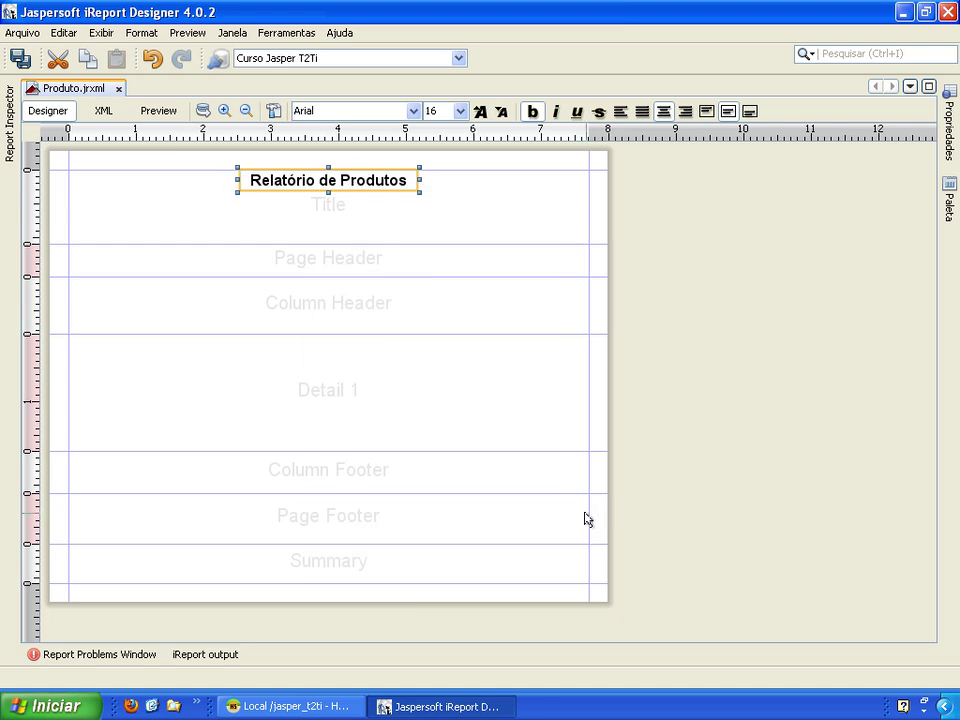
left_click(162, 206)
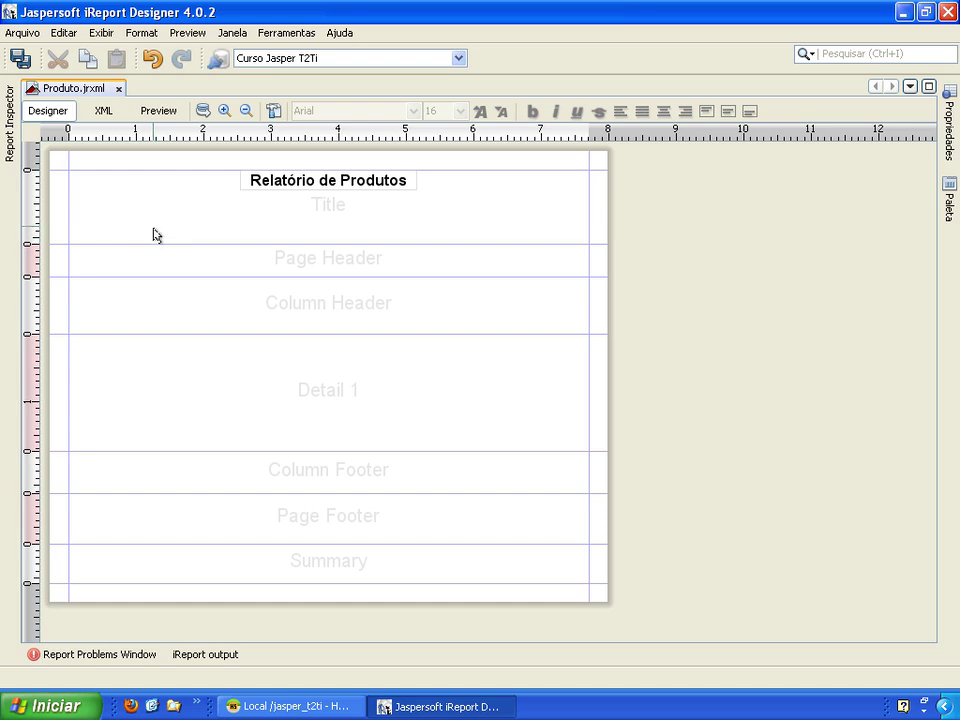
Reduce the Title band's height until its lower edge meets the bottom of the title text box
left_click_drag(157, 240, 109, 243)
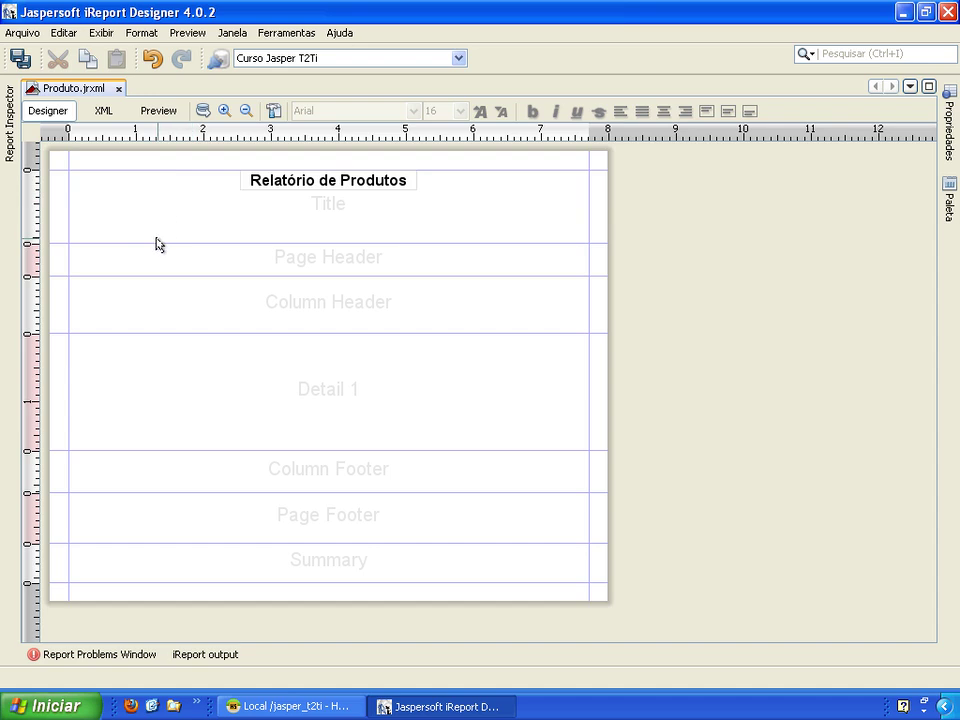
mouse_move(152, 239)
left_mouse_down()
mouse_move(160, 185)
mouse_move(148, 229)
left_mouse_up()
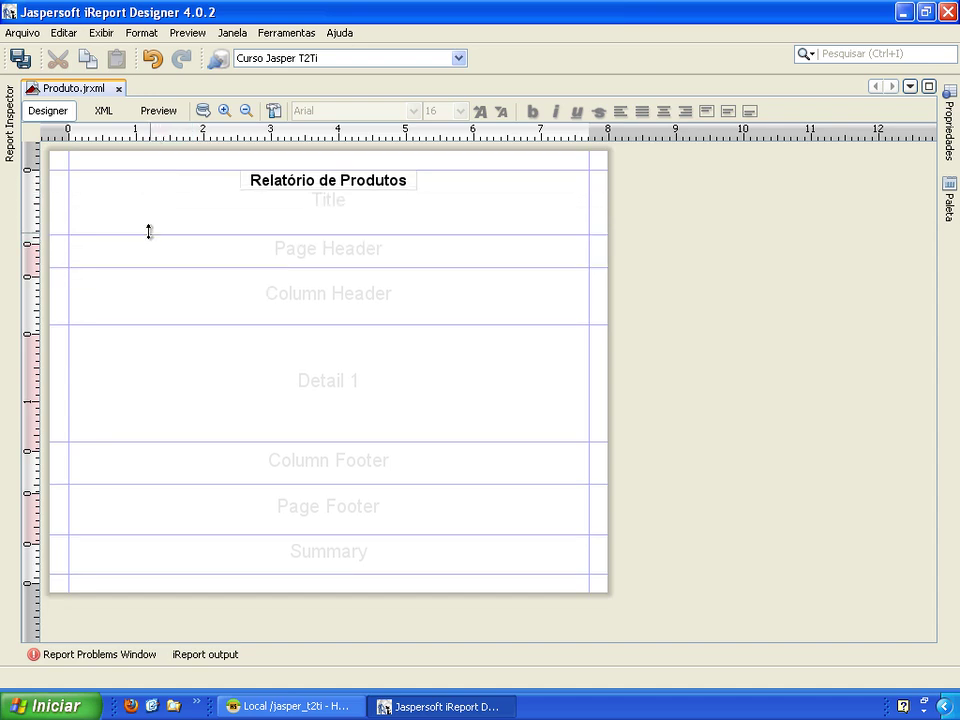
left_click(259, 186)
left_click(148, 200)
left_click_drag(143, 232, 110, 190)
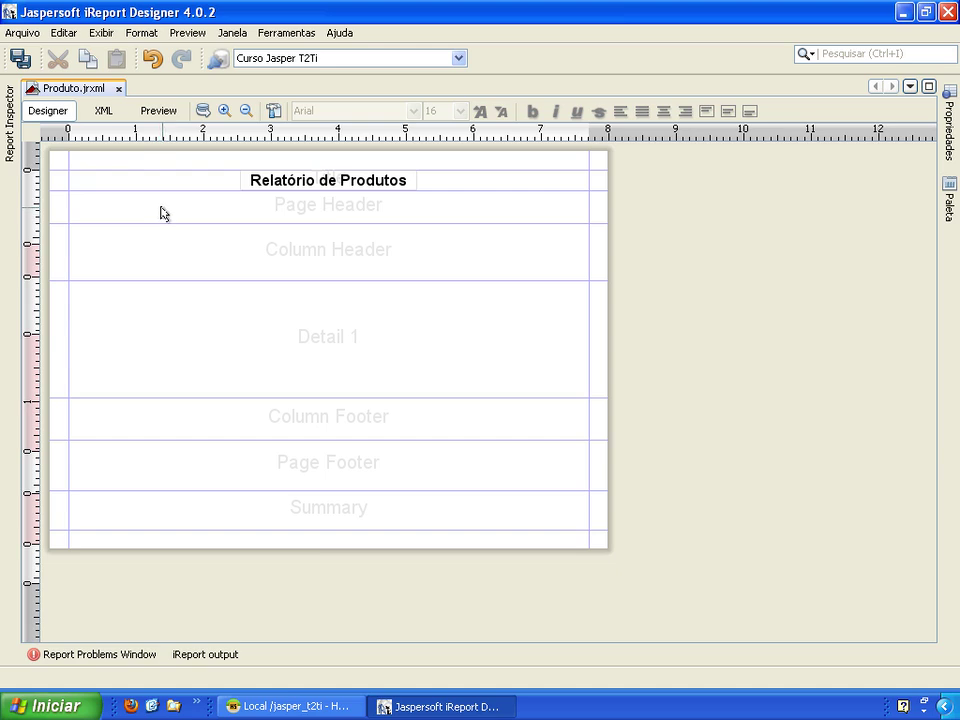
left_click(10, 148)
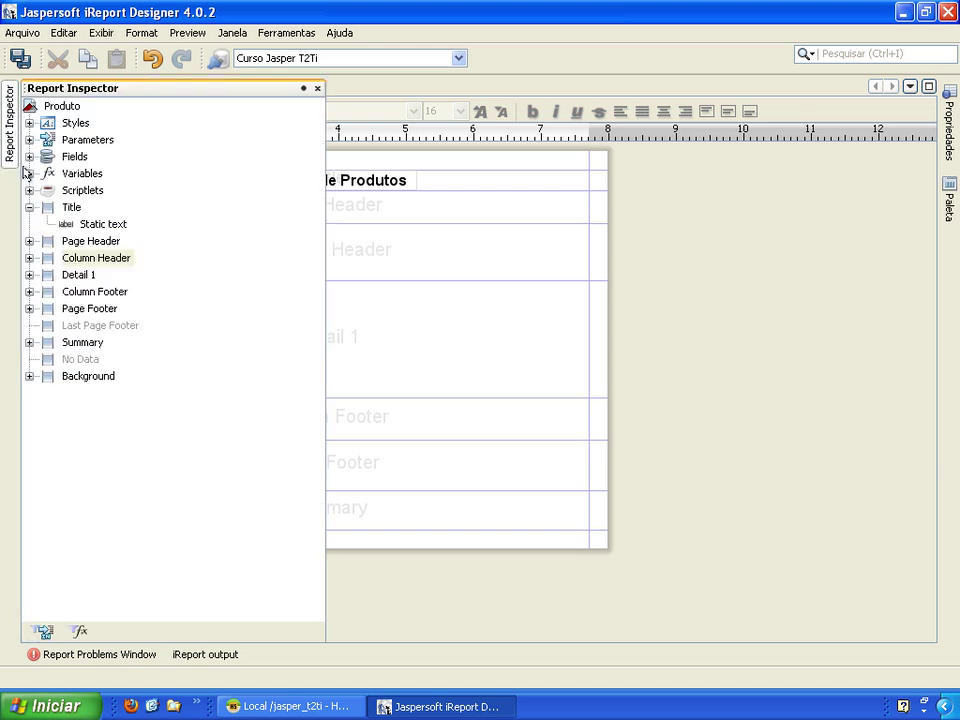
left_click(84, 243)
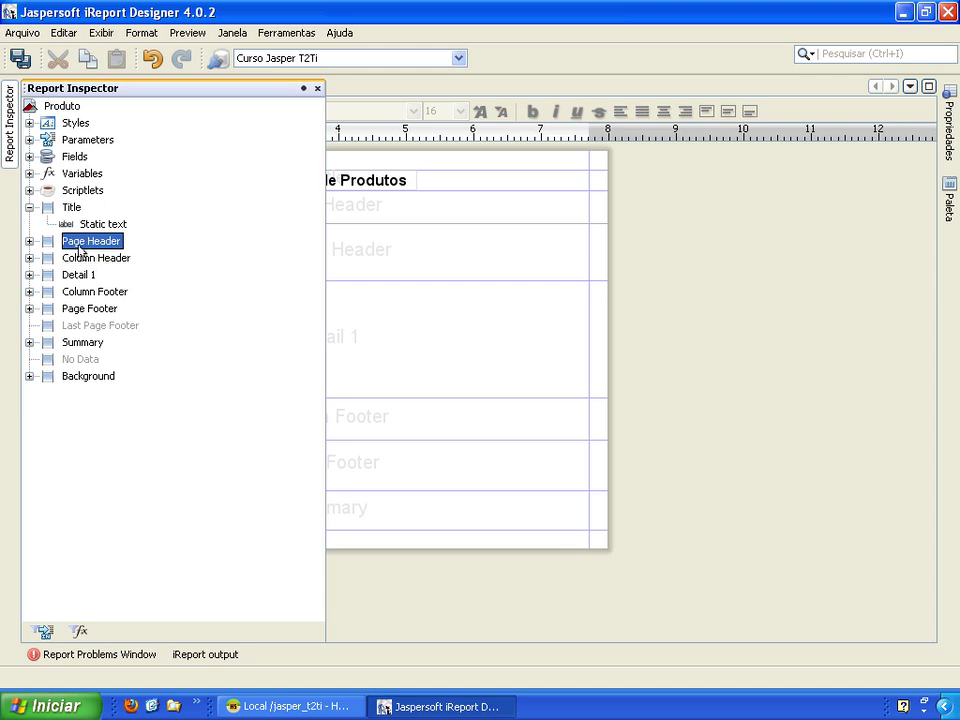
right_click(79, 246)
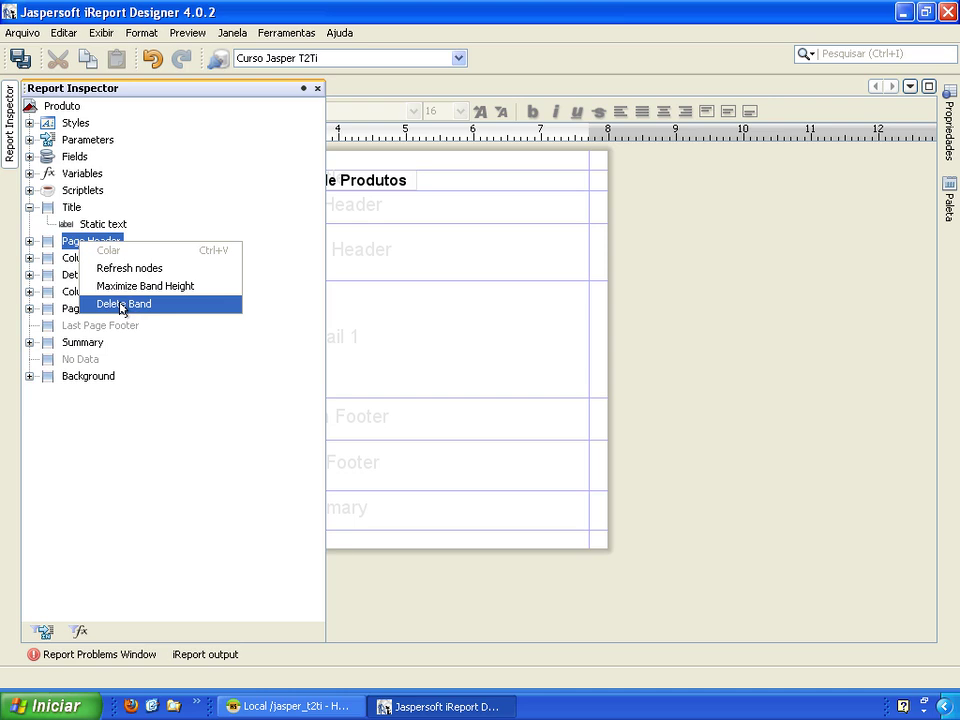
left_click(355, 217)
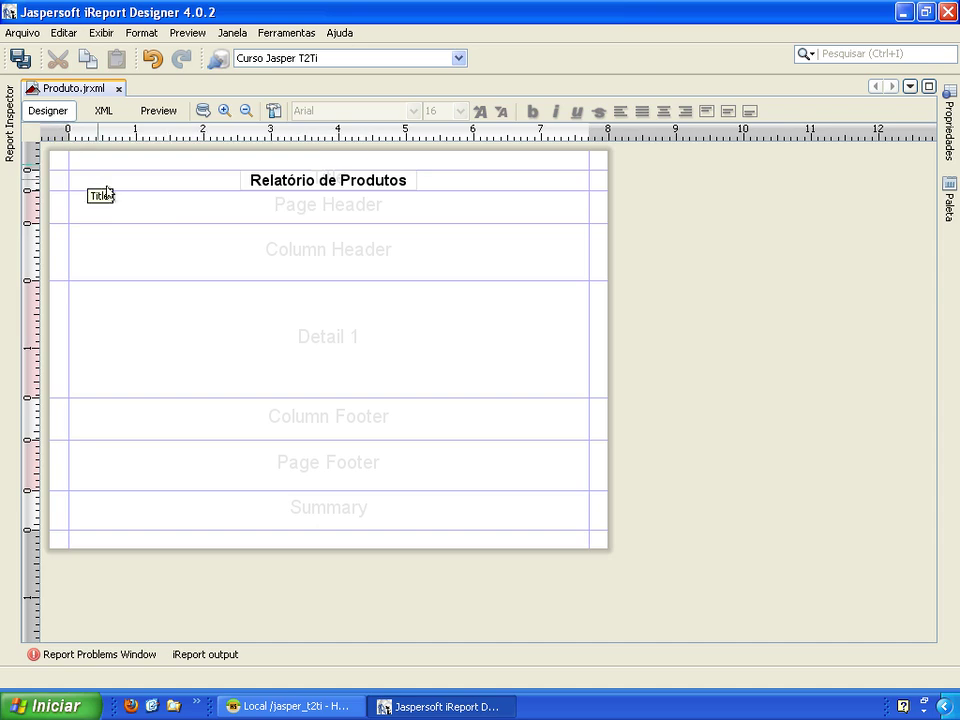
Delete the Page Header band from the report
right_click(197, 208)
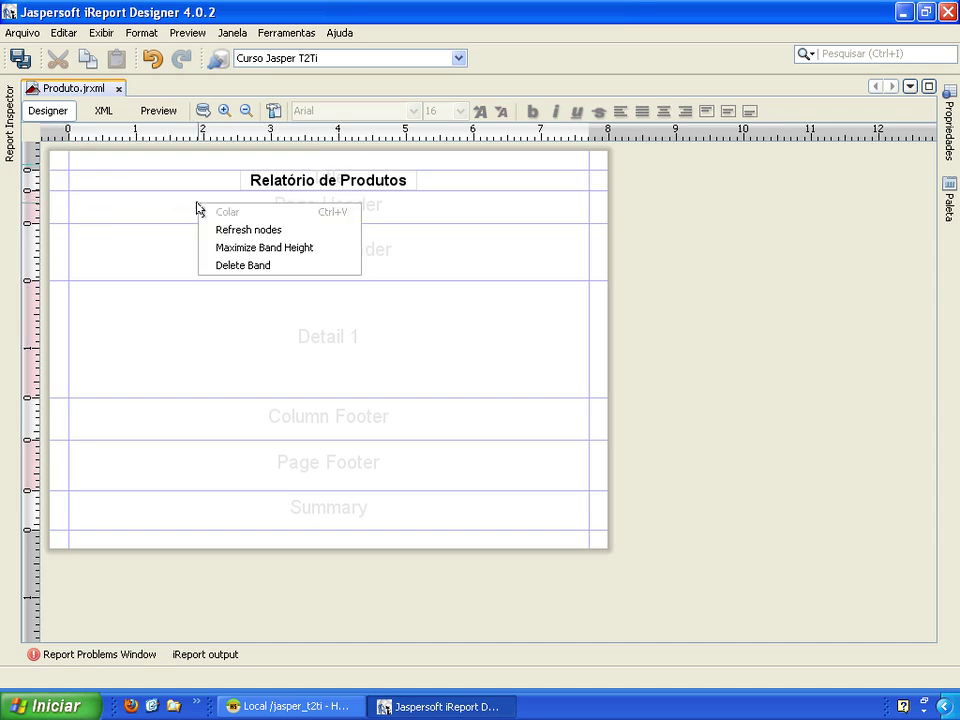
left_click(243, 265)
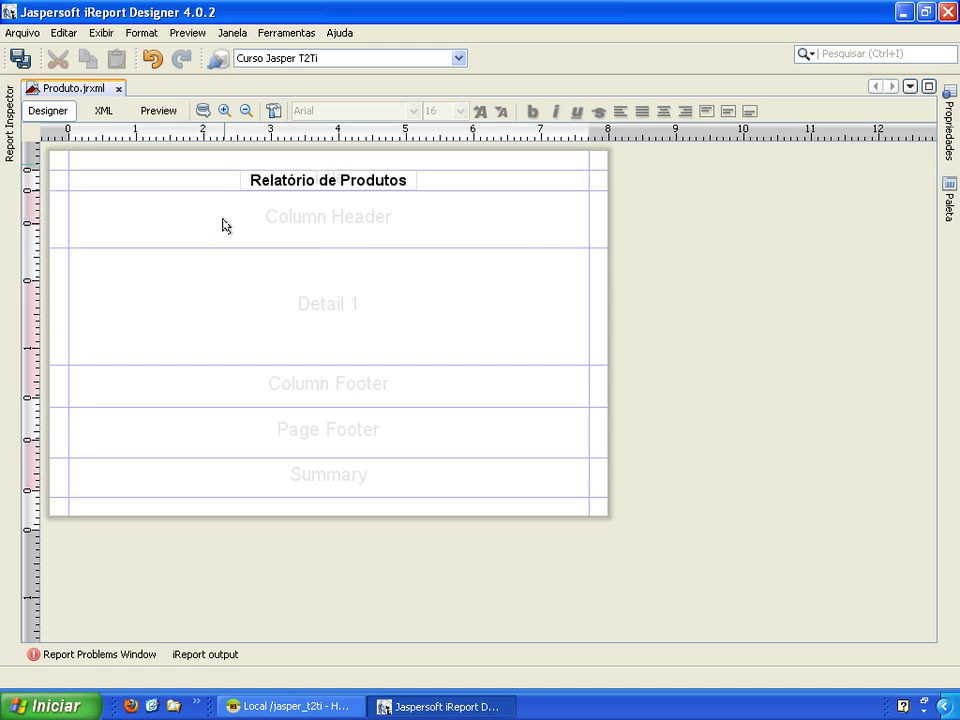
Open the report query dialog, keep SQL as the query language, and widen the dialog
left_click(202, 111)
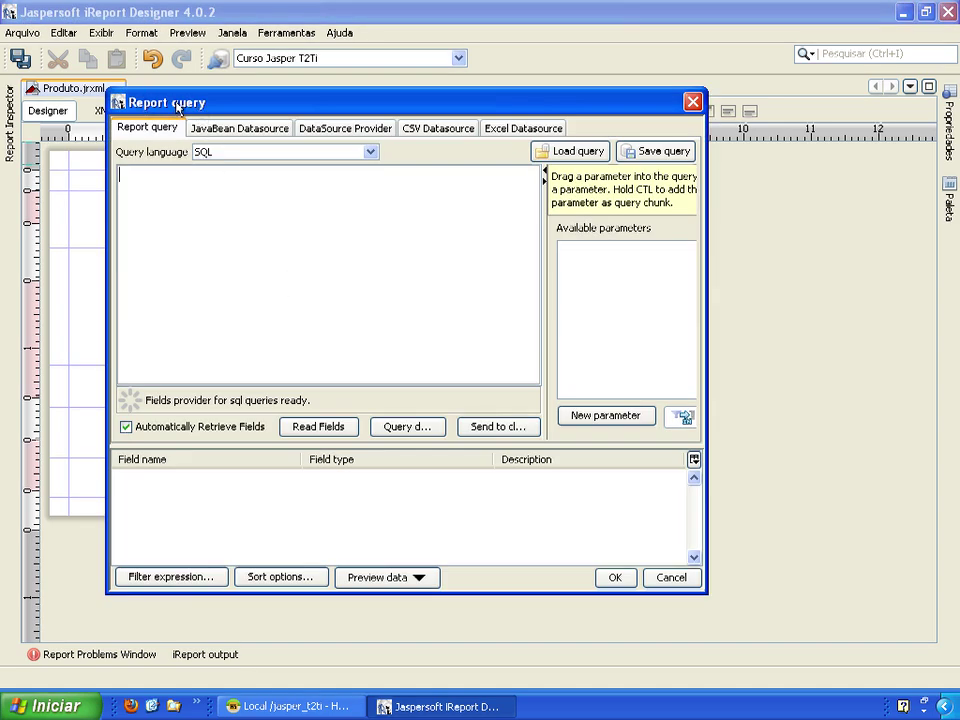
left_click(145, 168)
left_click(370, 154)
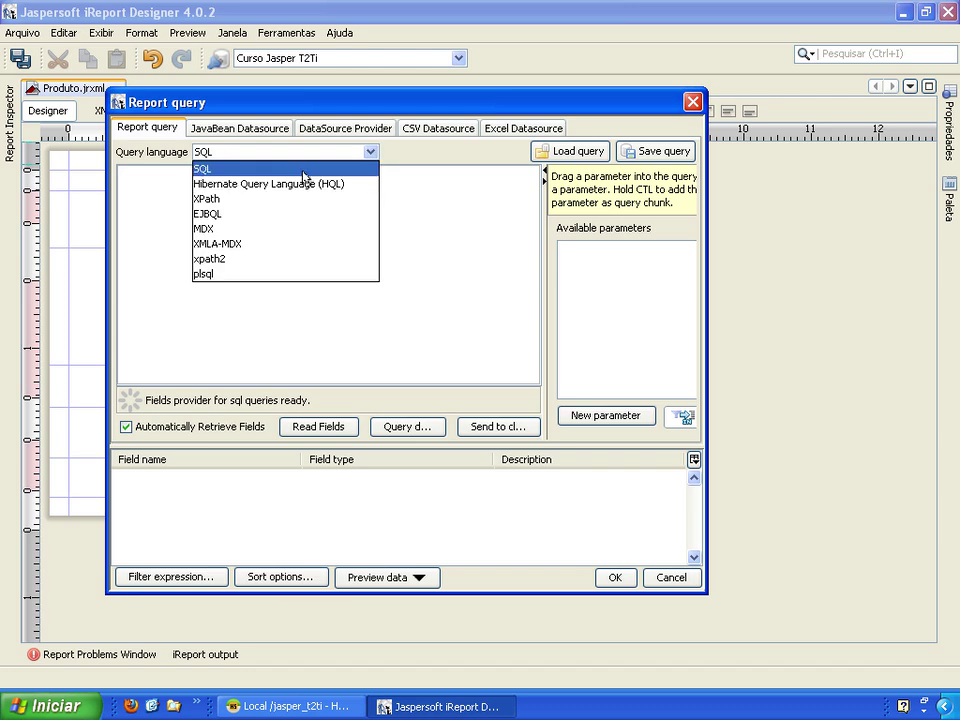
left_click(204, 174)
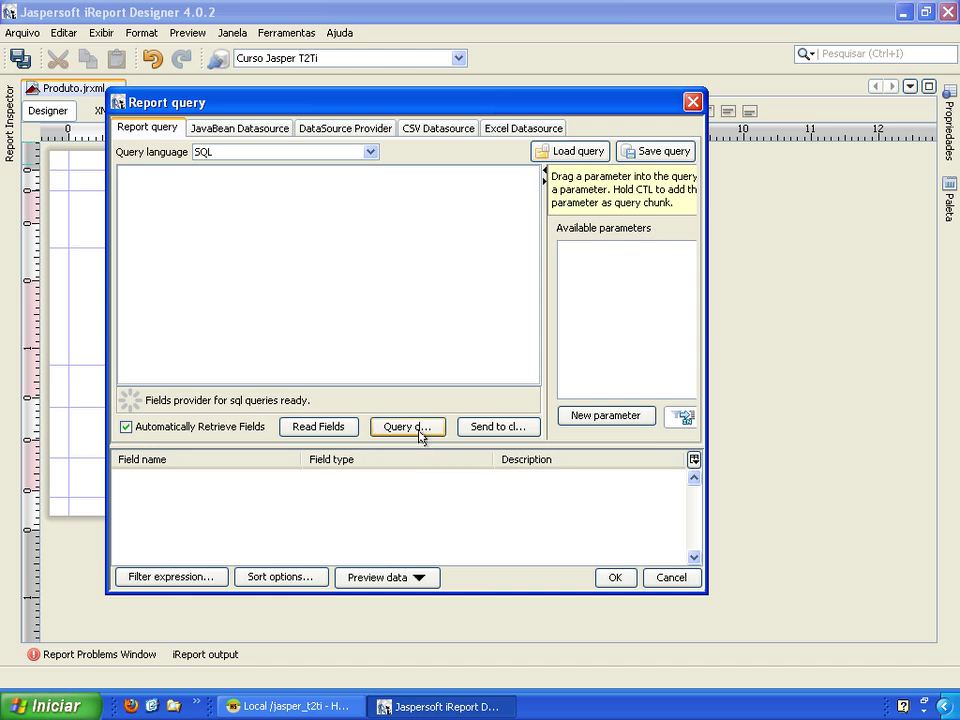
left_click_drag(706, 315, 862, 315)
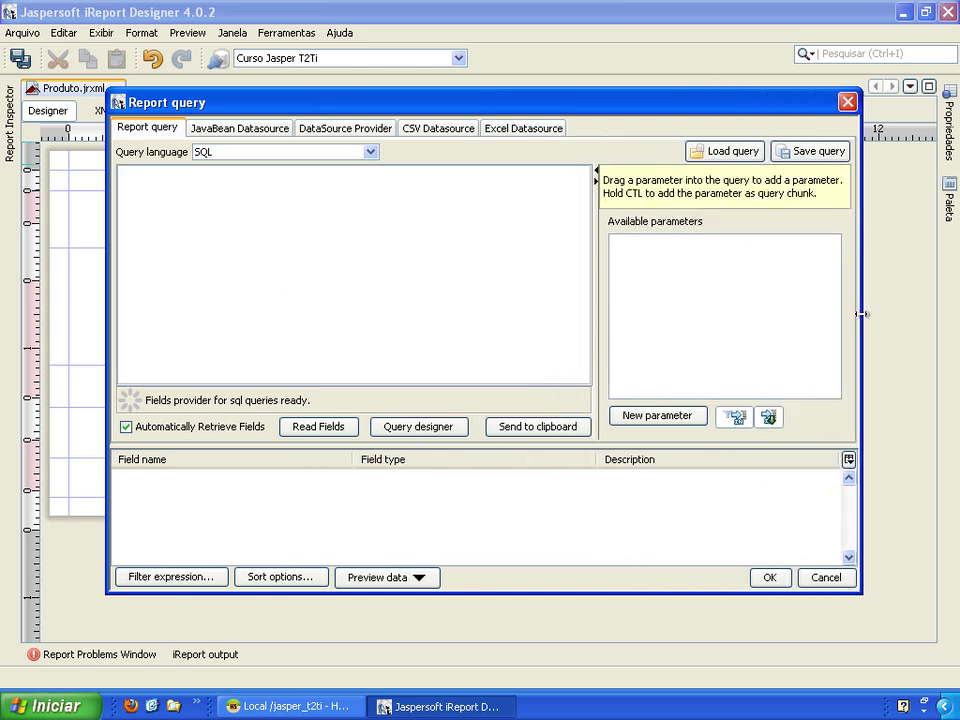
Add the produto and fornecedor tables in the query designer, spacing their diagrams apart
left_click(411, 427)
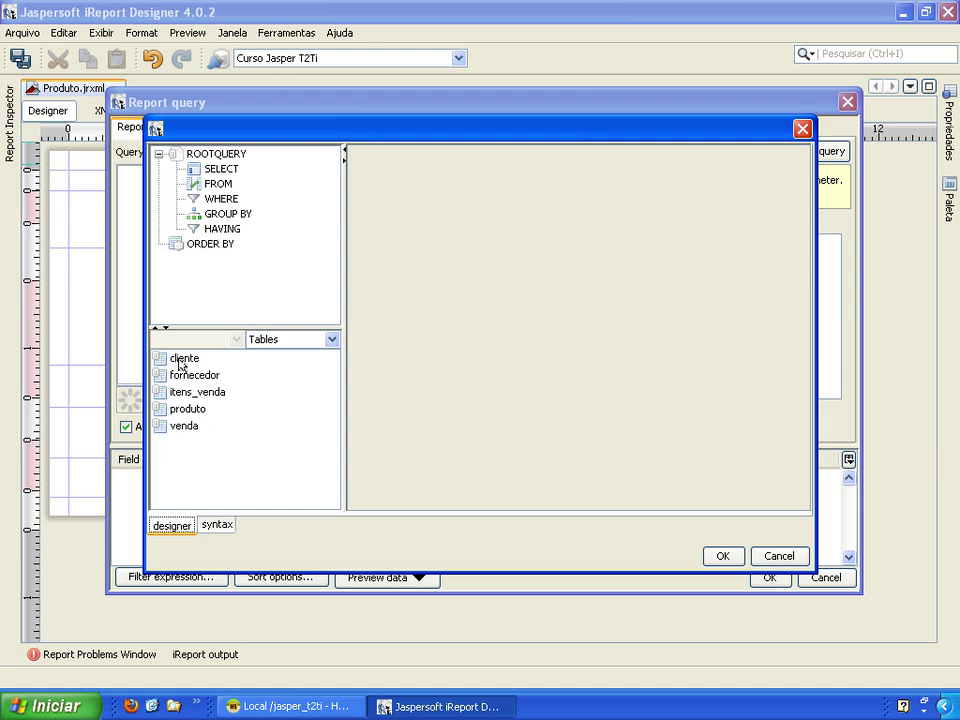
double_click(188, 410)
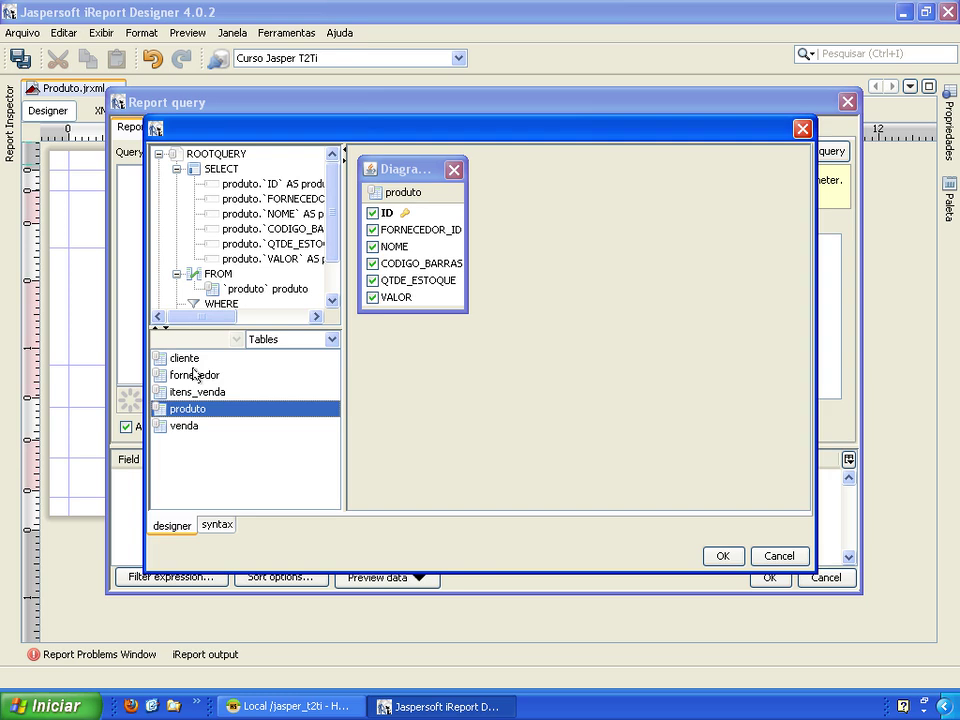
double_click(195, 375)
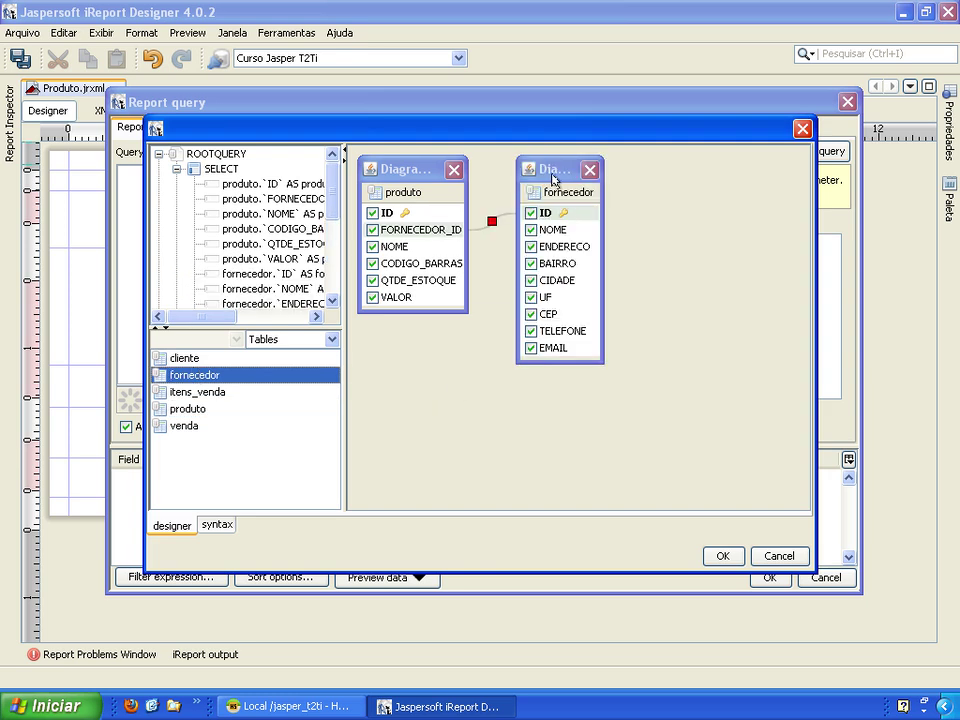
left_click_drag(561, 168, 603, 168)
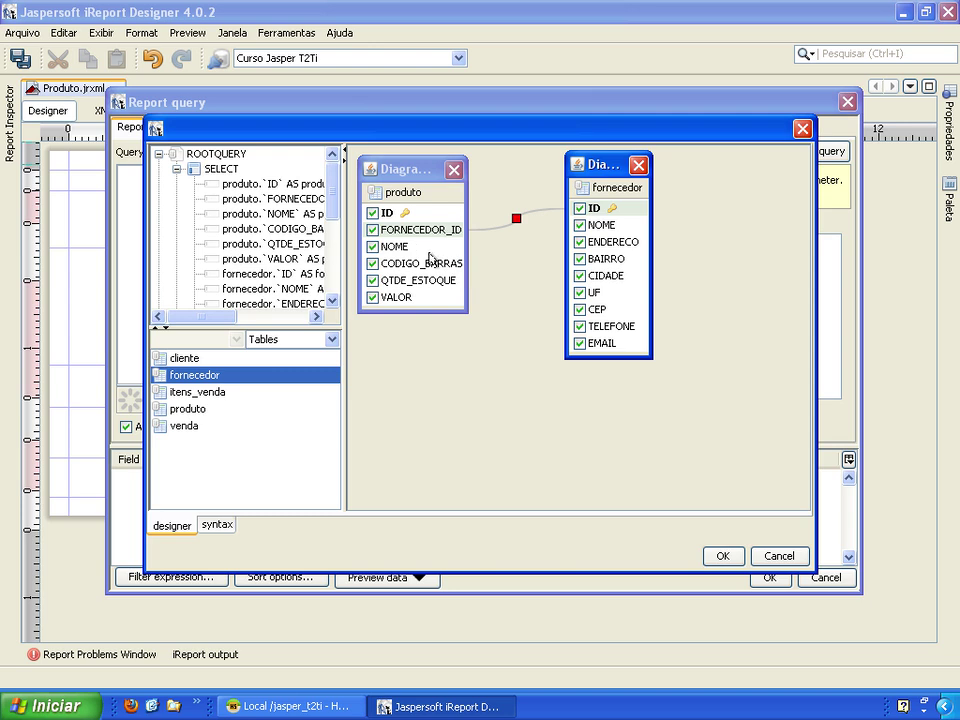
Exclude ID, FORNECEDOR_ID and QTDE_ESTOQUE of the produto table from the query
left_click(373, 213)
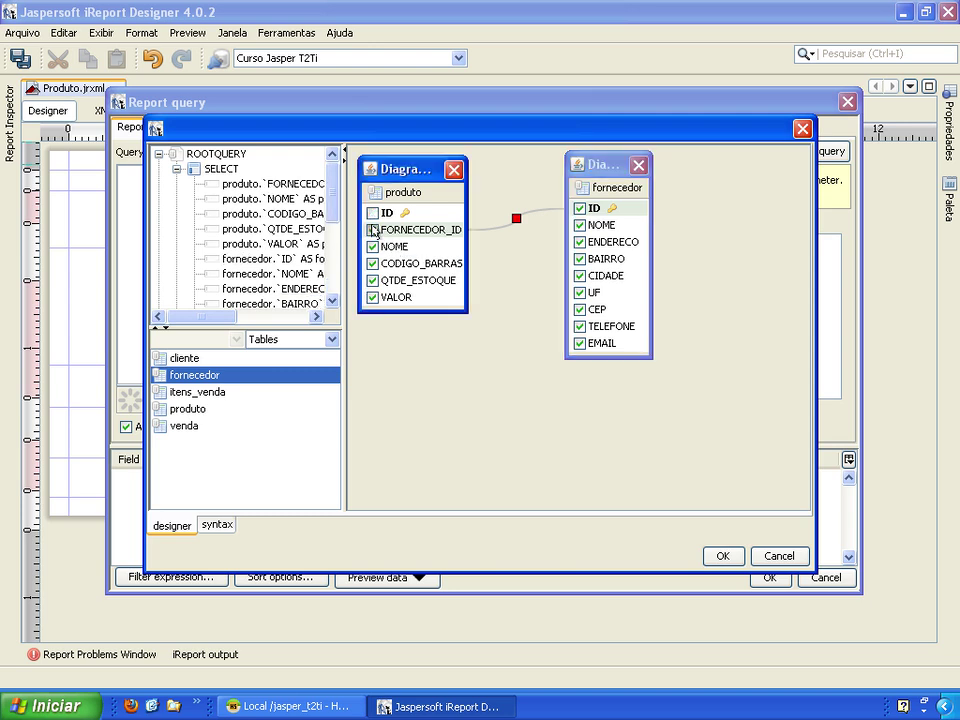
left_click(373, 230)
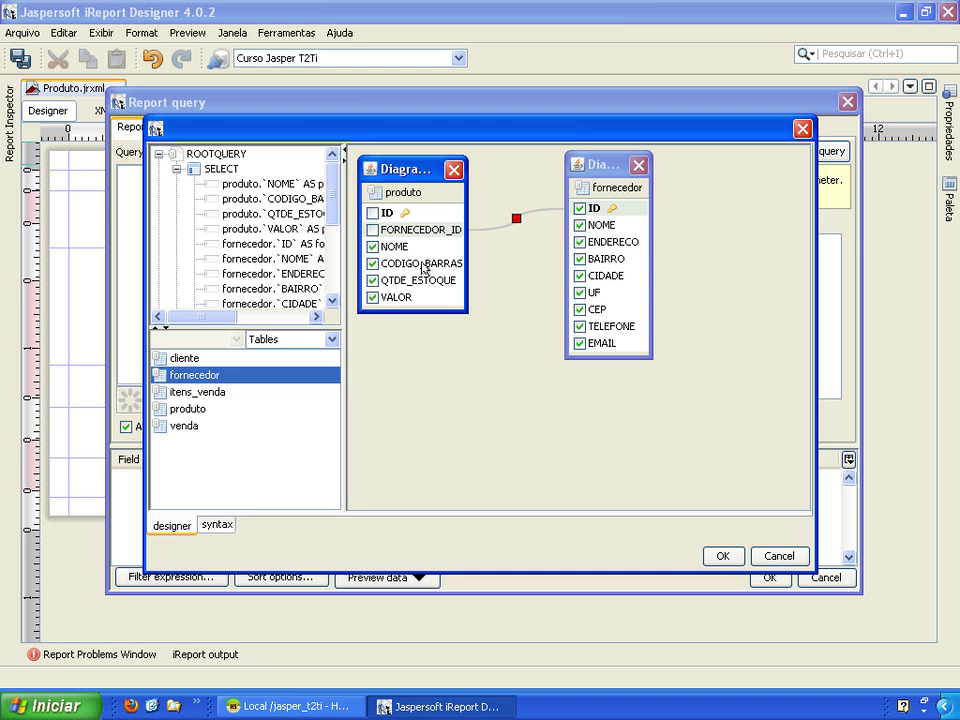
left_click(373, 280)
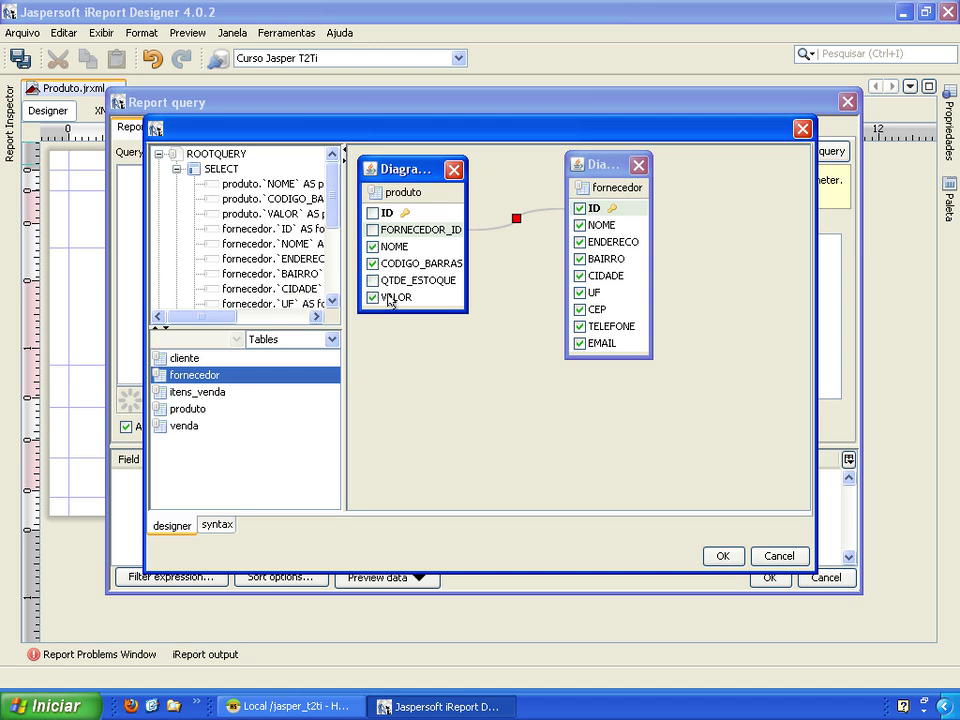
Exclude every fornecedor column except NOME from the query: ID, ENDERECO, BAIRRO, CIDADE, UF, CEP, TELEFONE and EMAIL
left_click(580, 208)
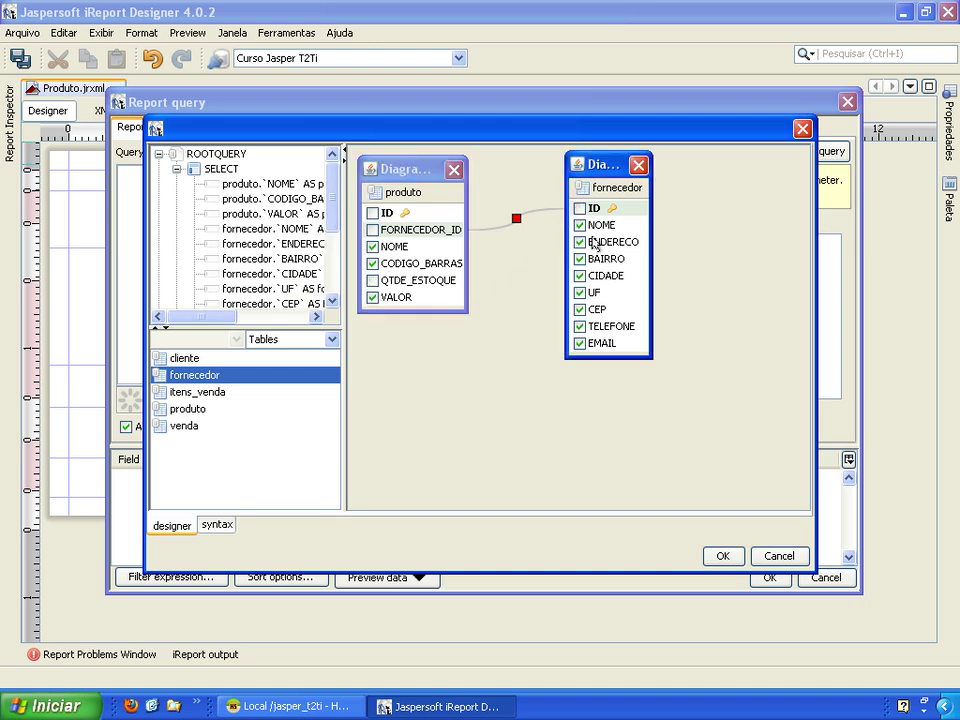
left_click(580, 242)
left_click(580, 259)
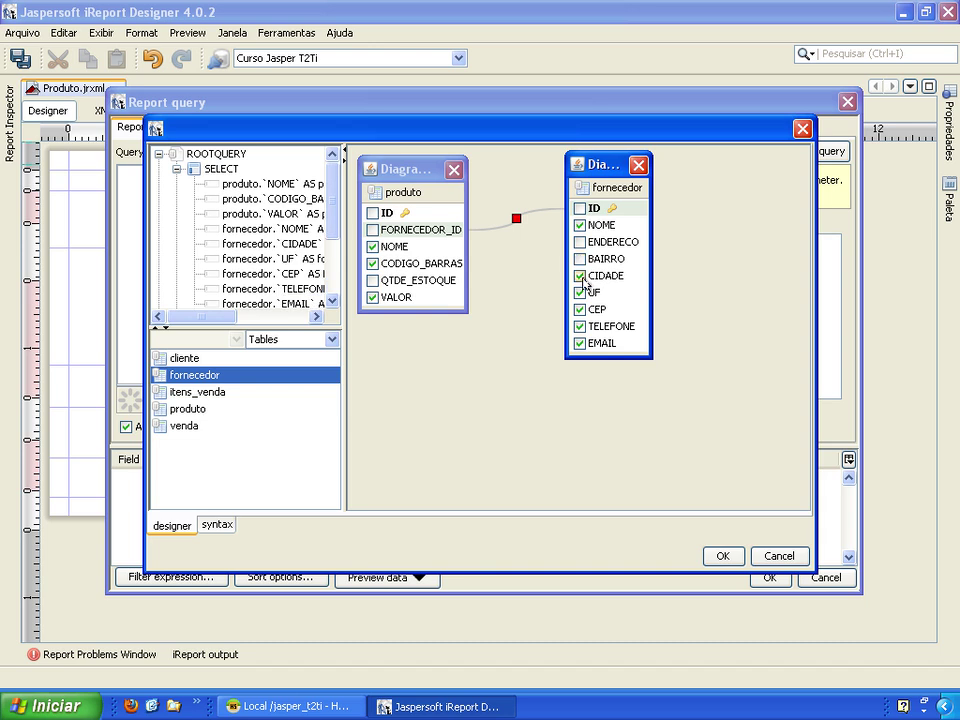
left_click(580, 276)
left_click(580, 292)
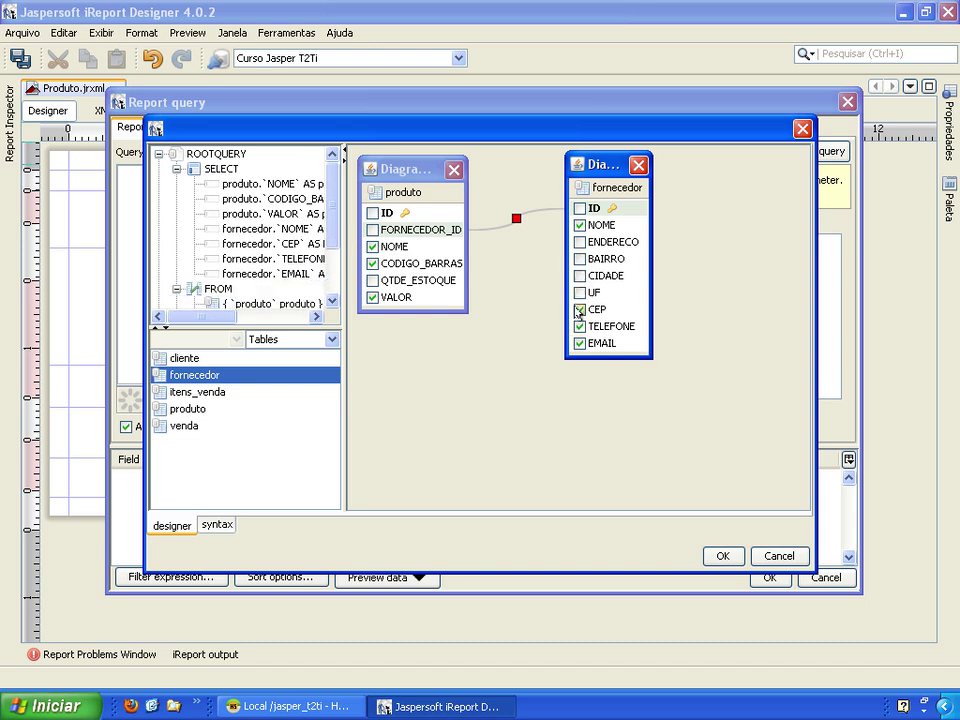
left_click(580, 309)
left_click(580, 326)
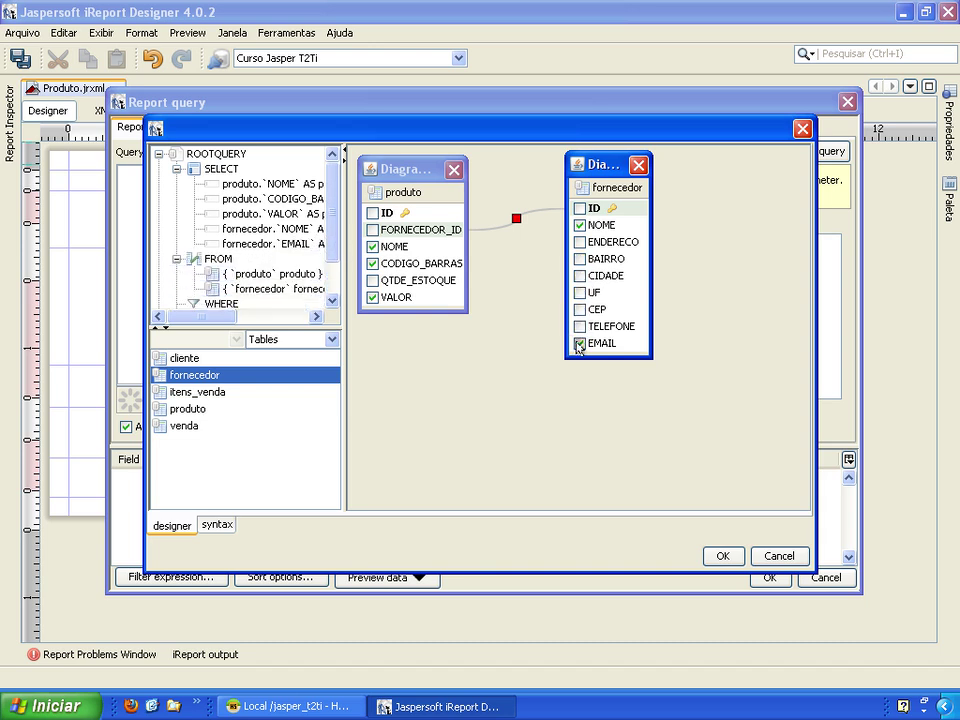
left_click(580, 344)
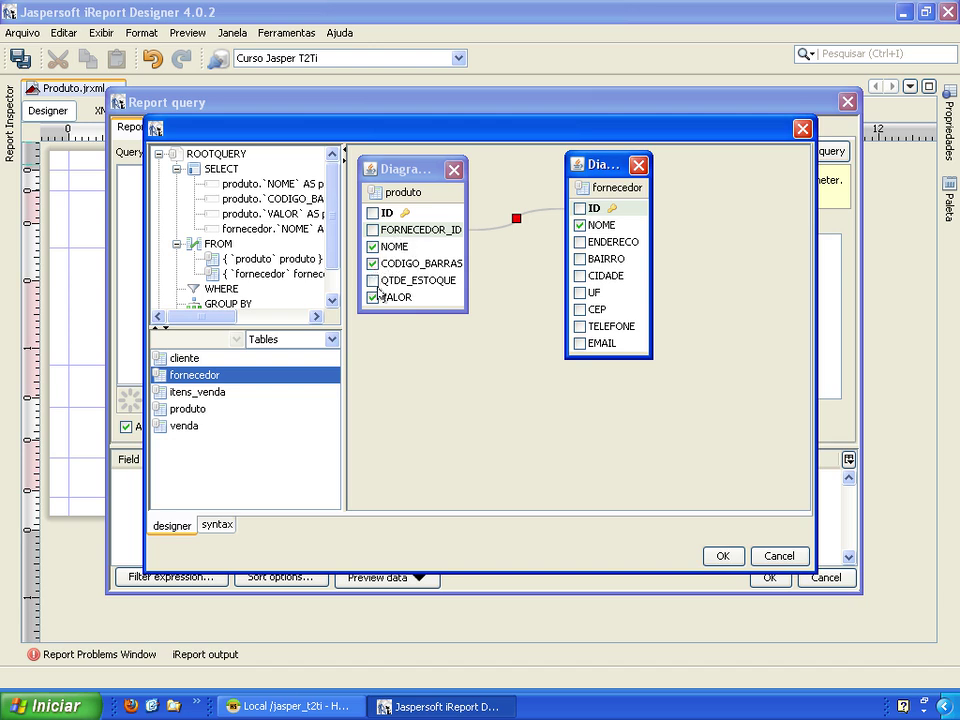
Check the query tree's SELECT and FROM entries and accept the designed query
left_click_drag(343, 251, 417, 251)
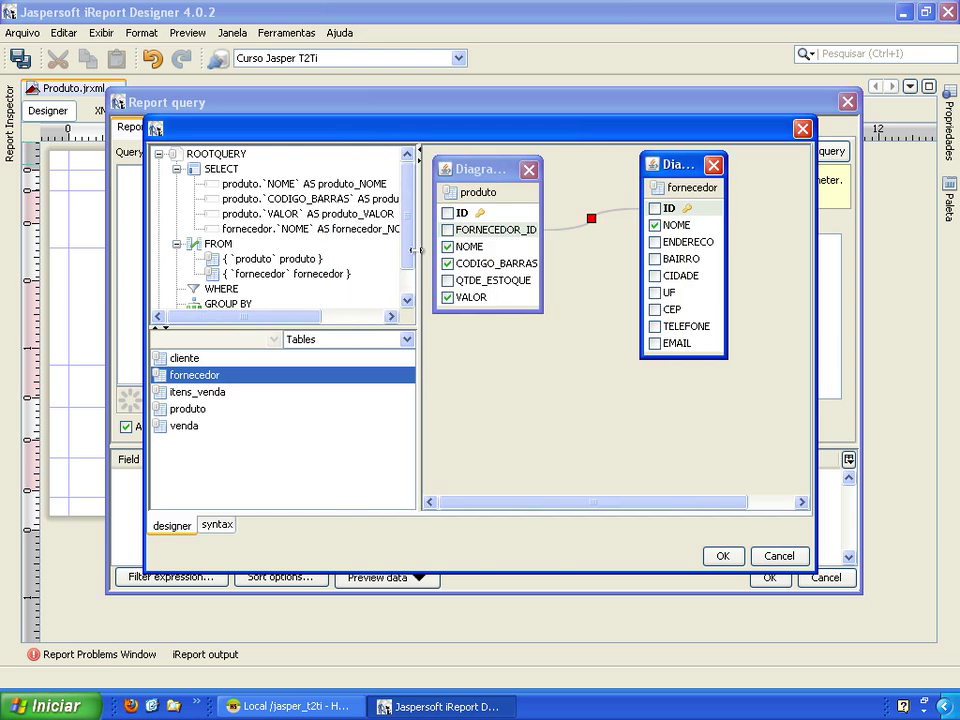
scroll(404, 256, "down", 2)
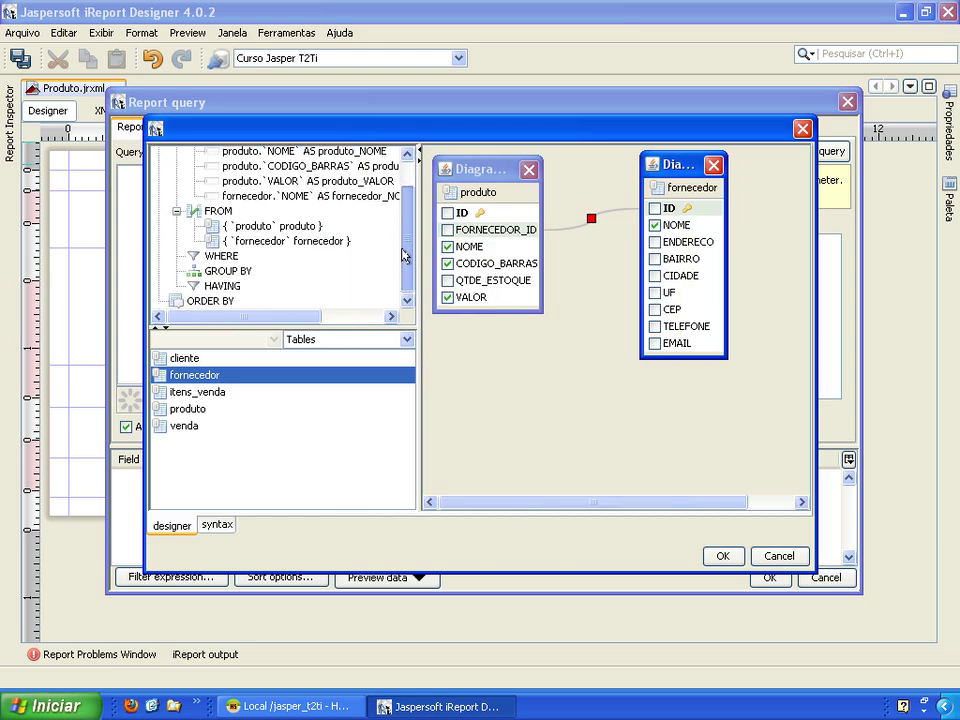
left_click_drag(401, 250, 406, 246)
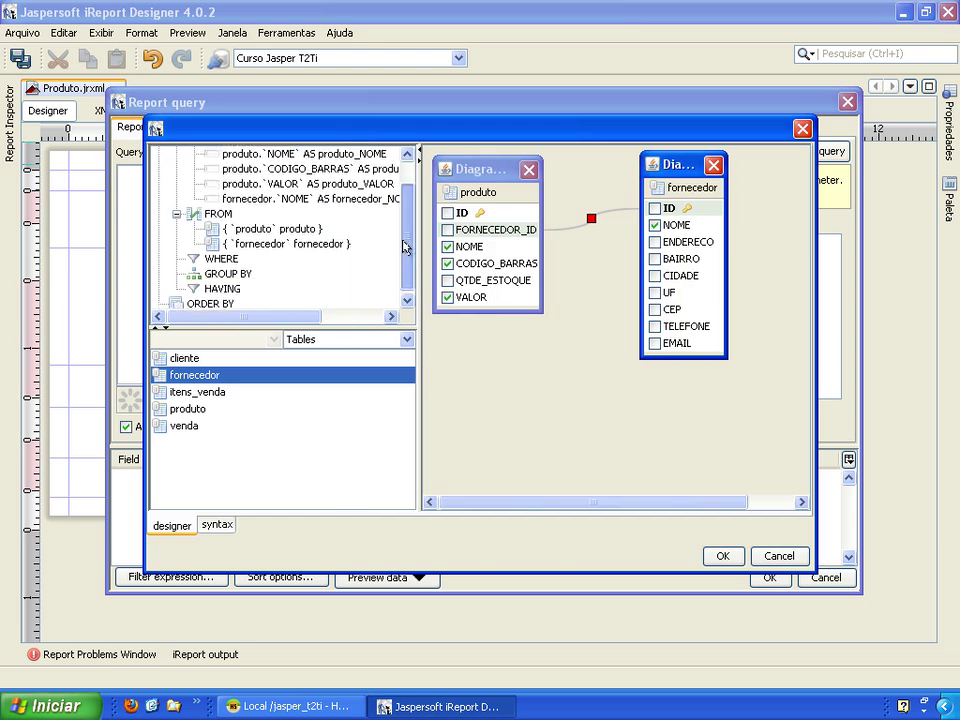
scroll(406, 246, "up", 2)
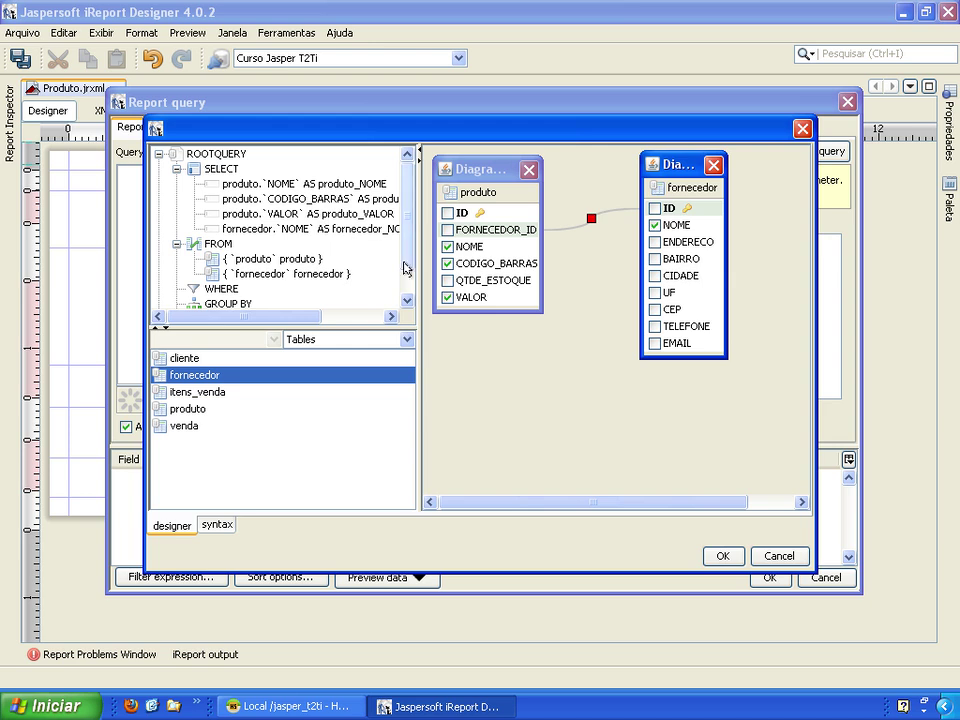
left_click(716, 556)
Review the generated SQL statement and apply it with its fields as the report query
left_click_drag(391, 287, 119, 175)
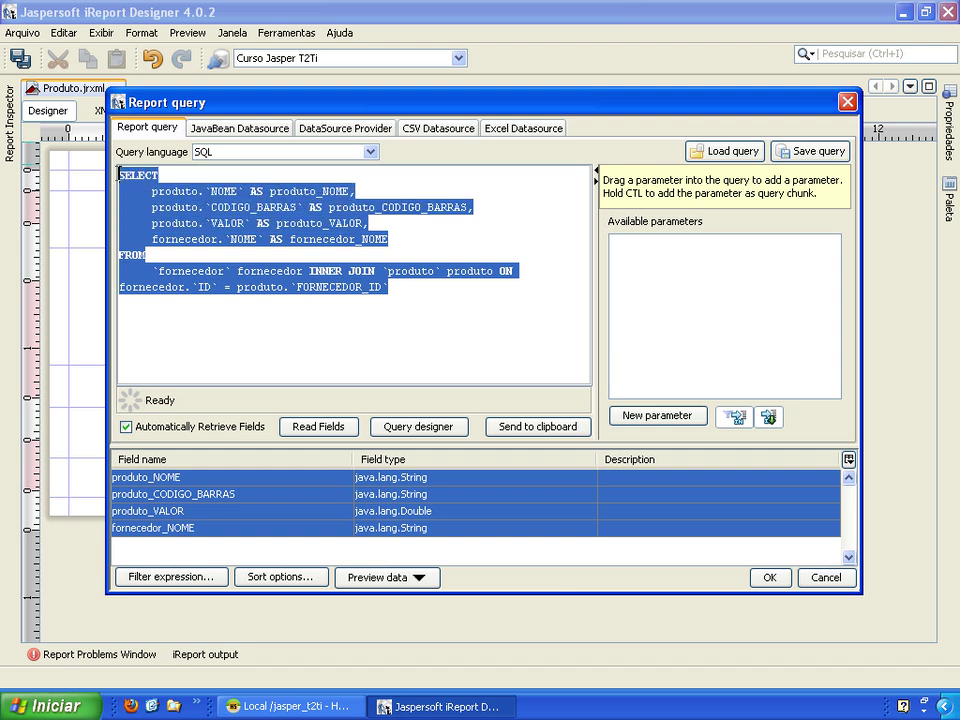
left_click(427, 240)
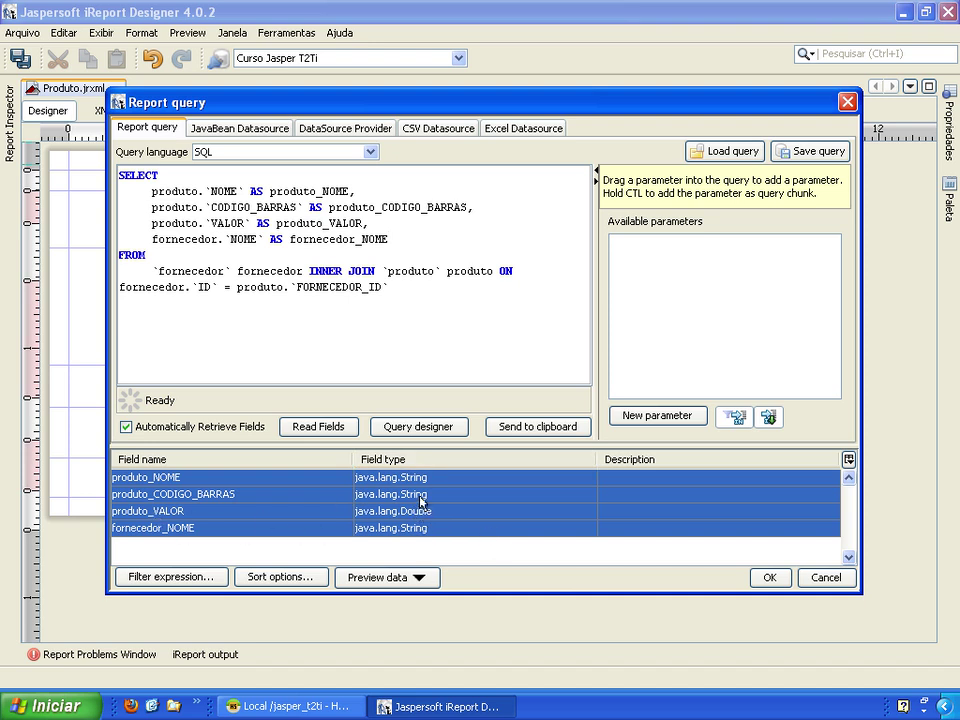
left_click(770, 579)
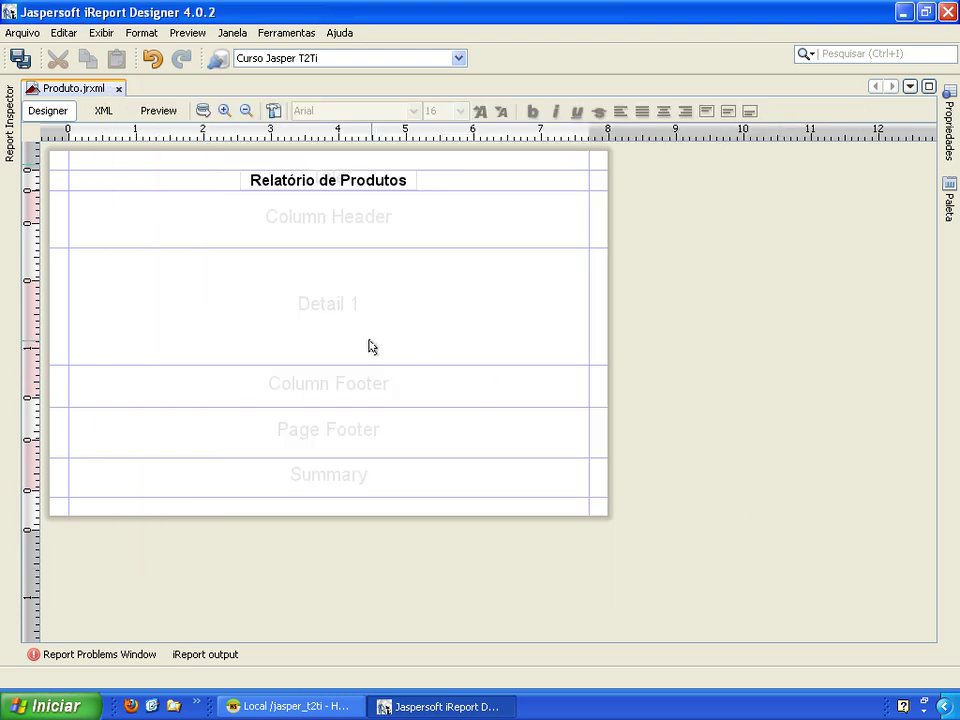
Examine the report's generated fields and check the properties and field class of produto_NOME
left_click(12, 125)
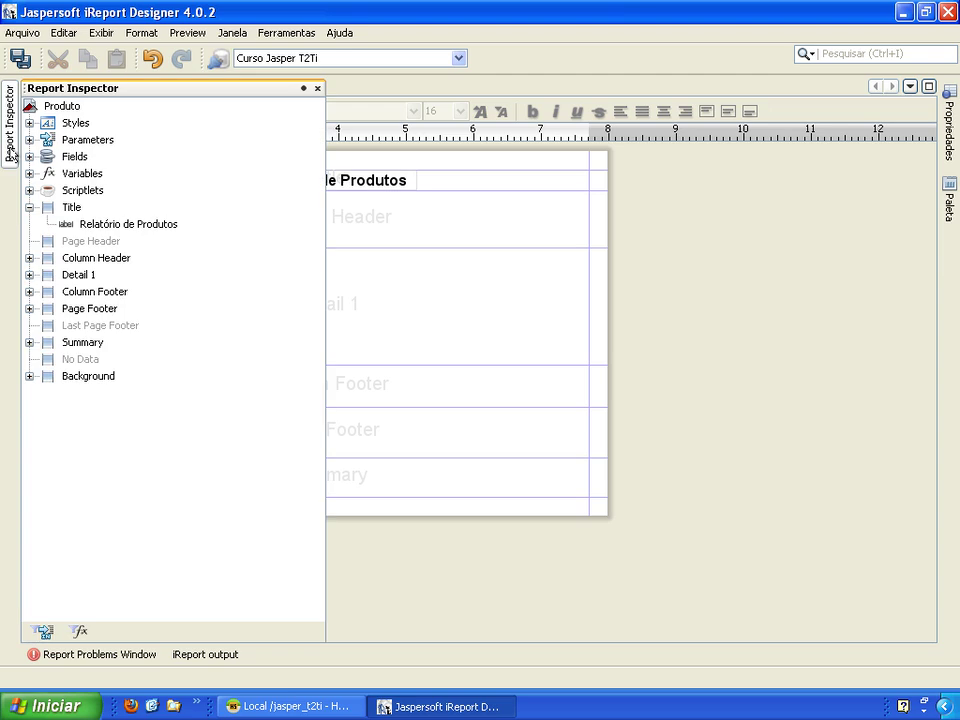
left_click(28, 208)
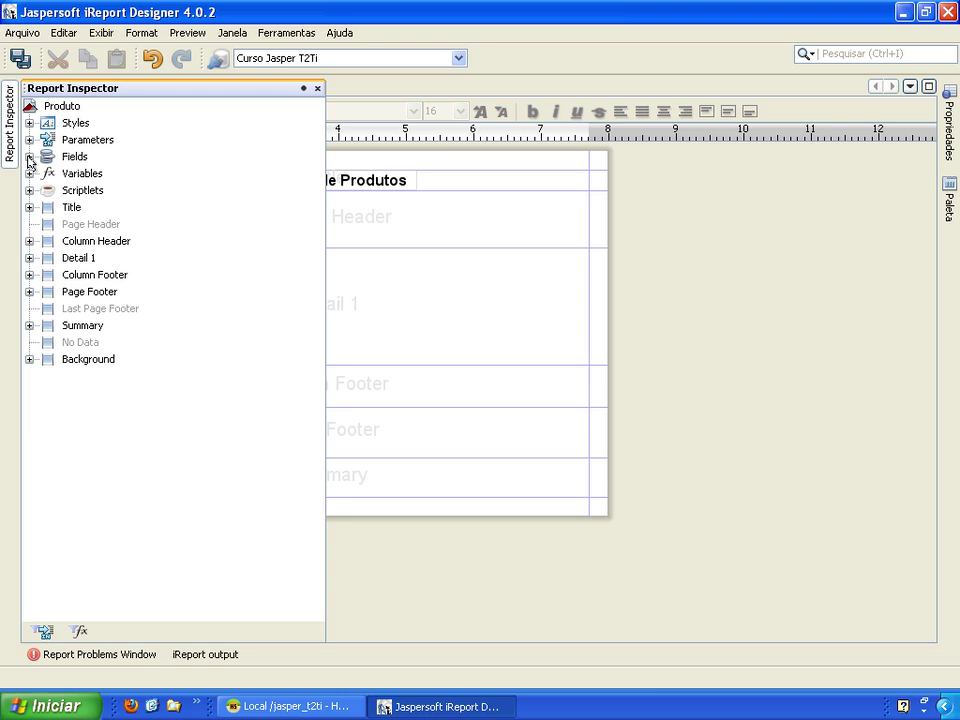
left_click(29, 157)
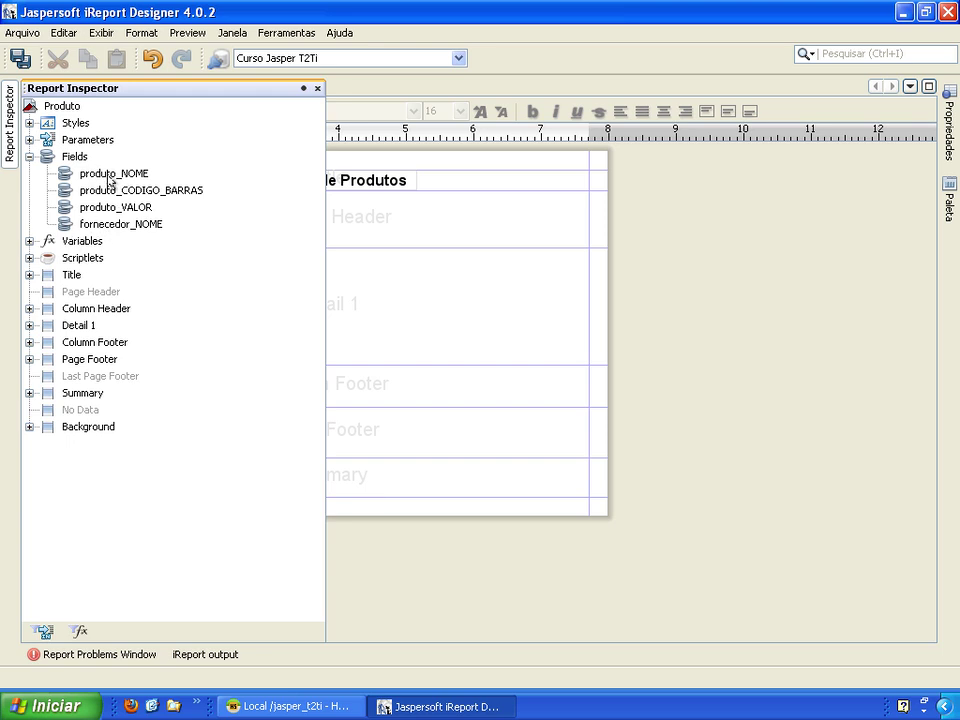
left_click(109, 179)
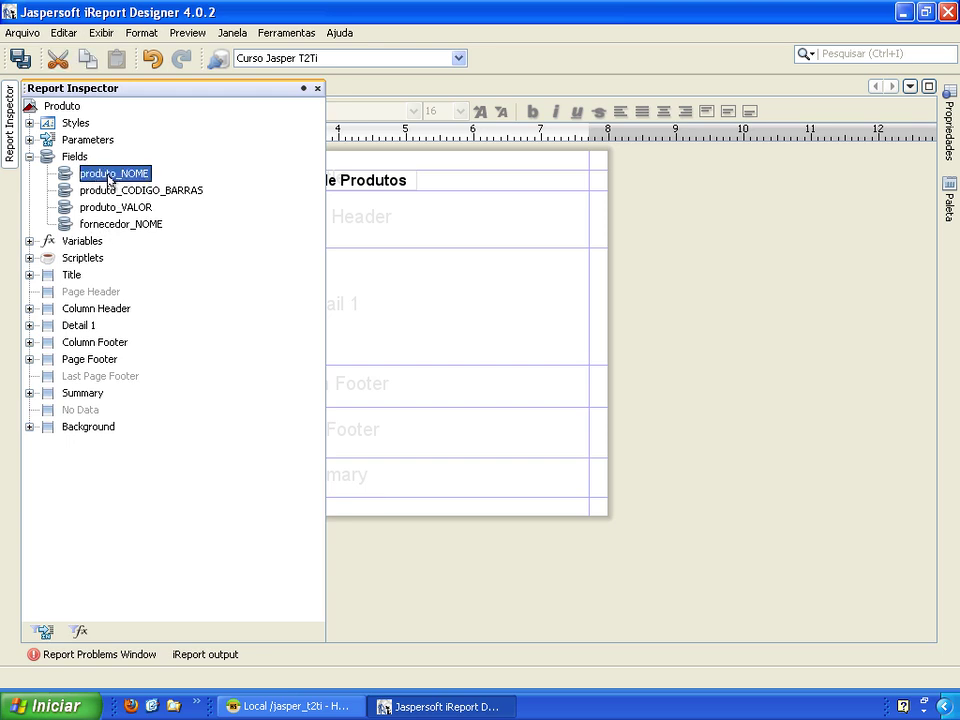
left_click(949, 125)
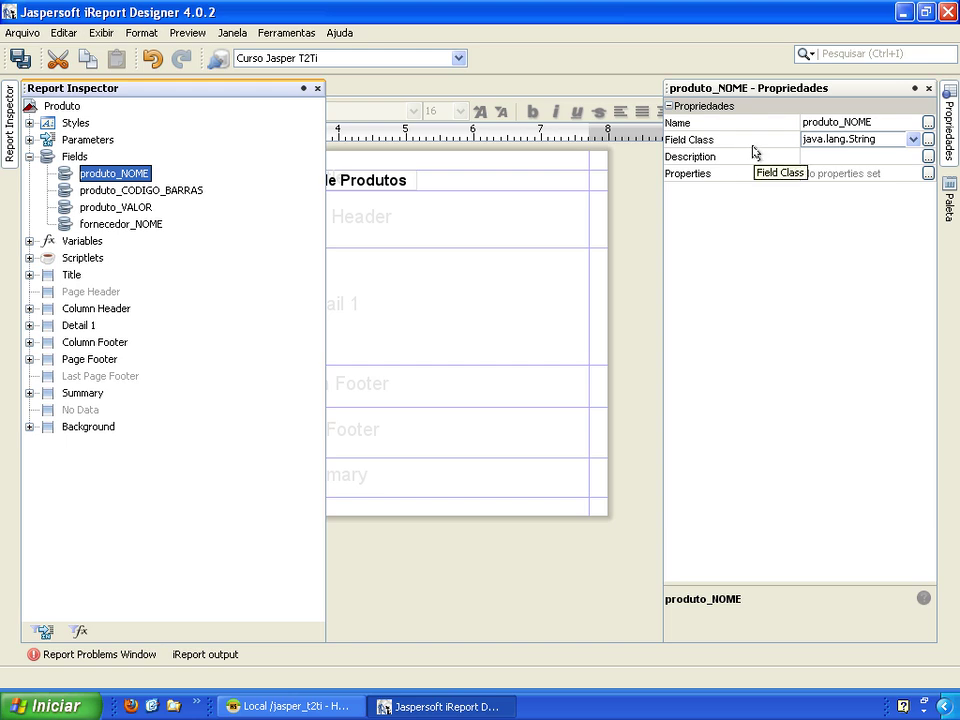
left_click(469, 276)
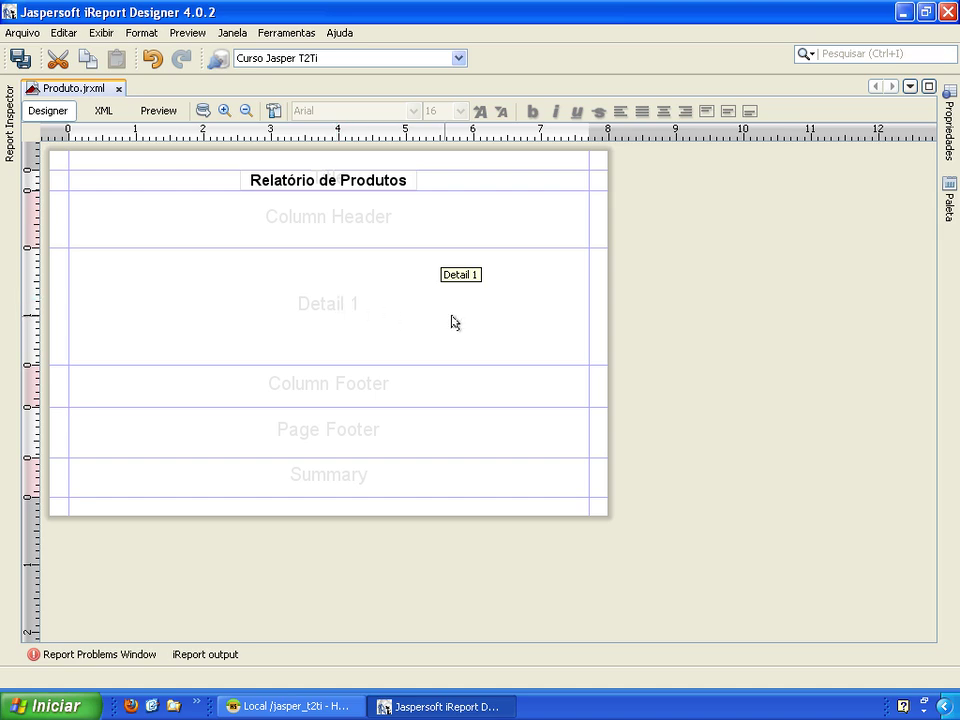
Add a static text reading "Código Barras" at the left margin of the Column Header band
left_click(948, 203)
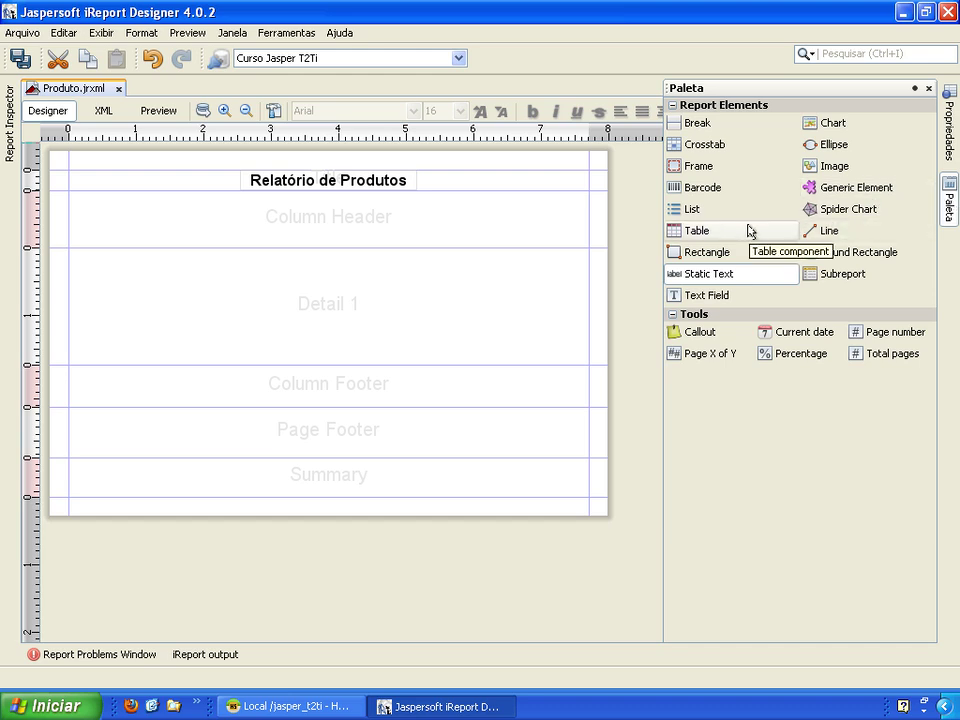
left_click_drag(690, 274, 118, 208)
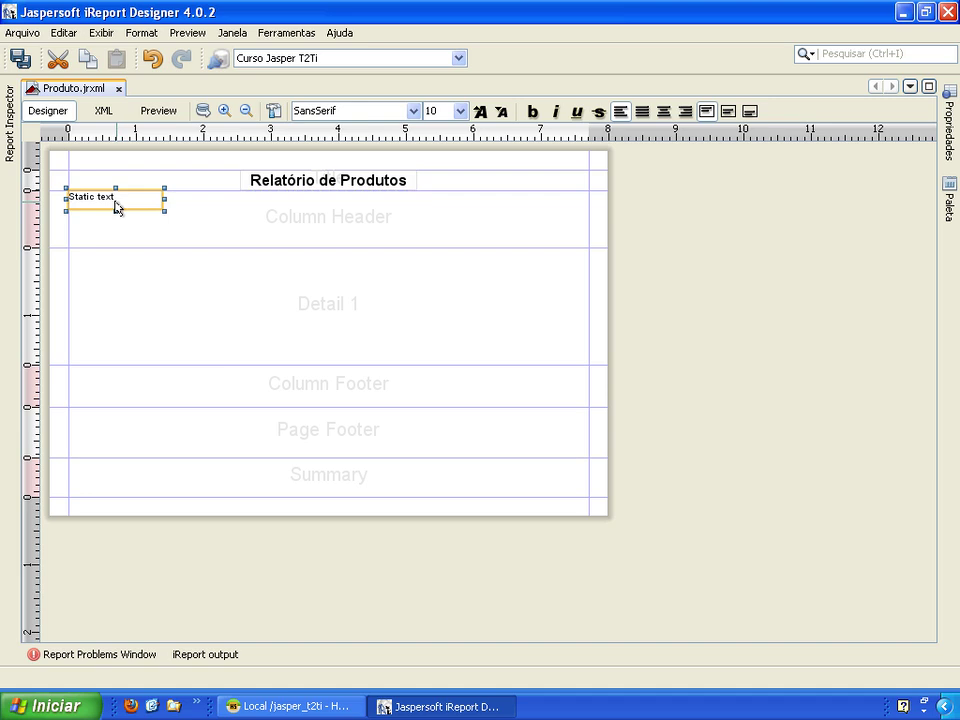
double_click(117, 205)
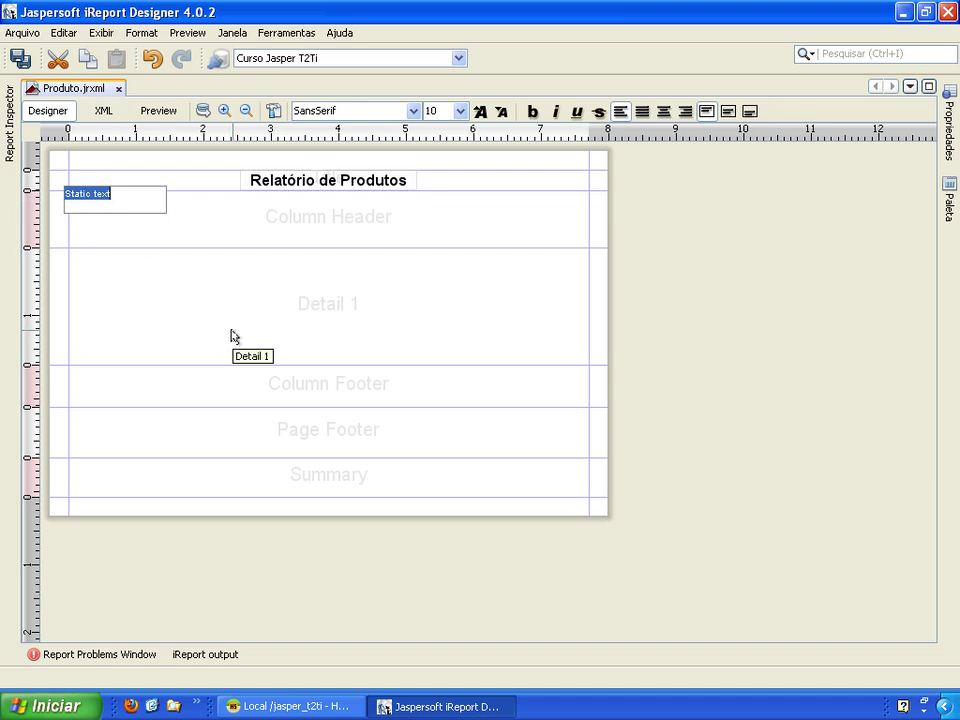
type("Código")
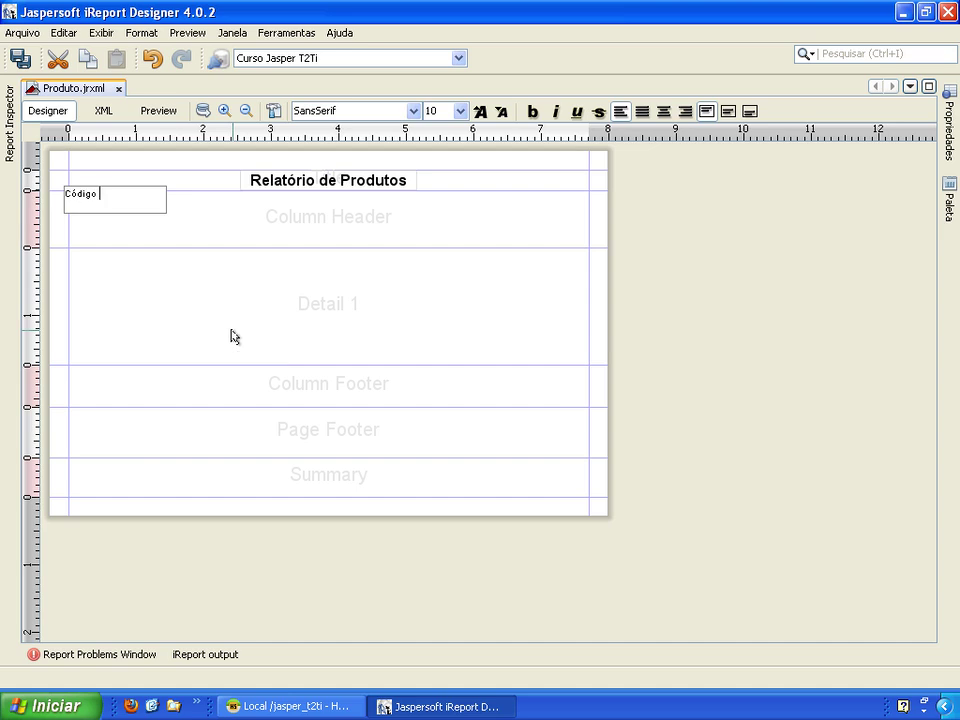
type(" Barras")
key("Return")
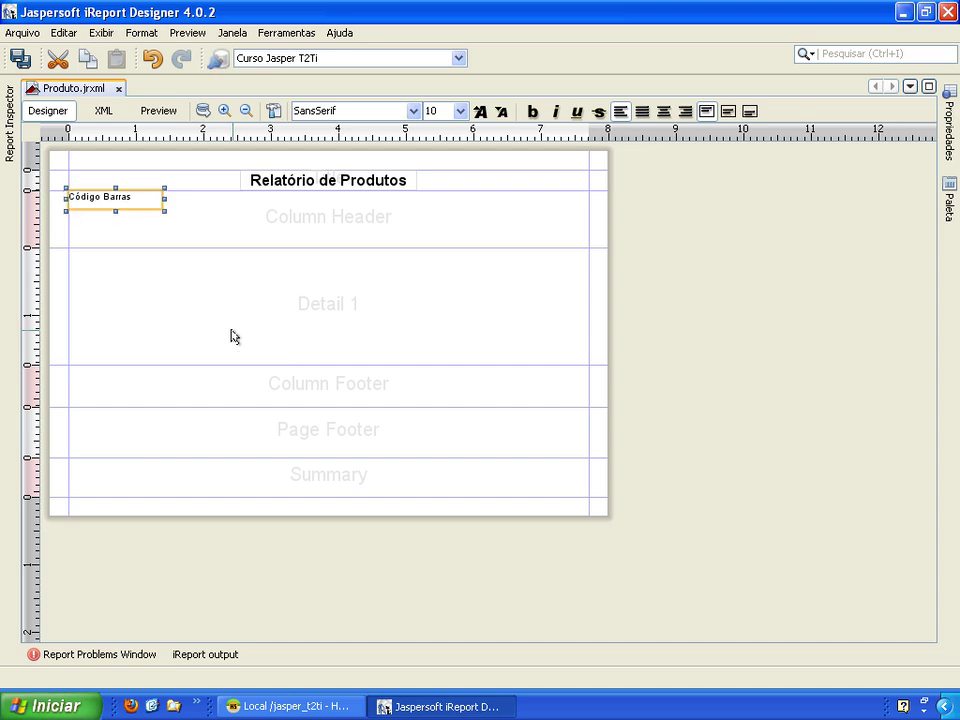
Format the Código Barras label as bold Arial 12, centered horizontally and vertically, and shrink the Column Header band to the label's height
left_click(411, 112)
left_click(339, 176)
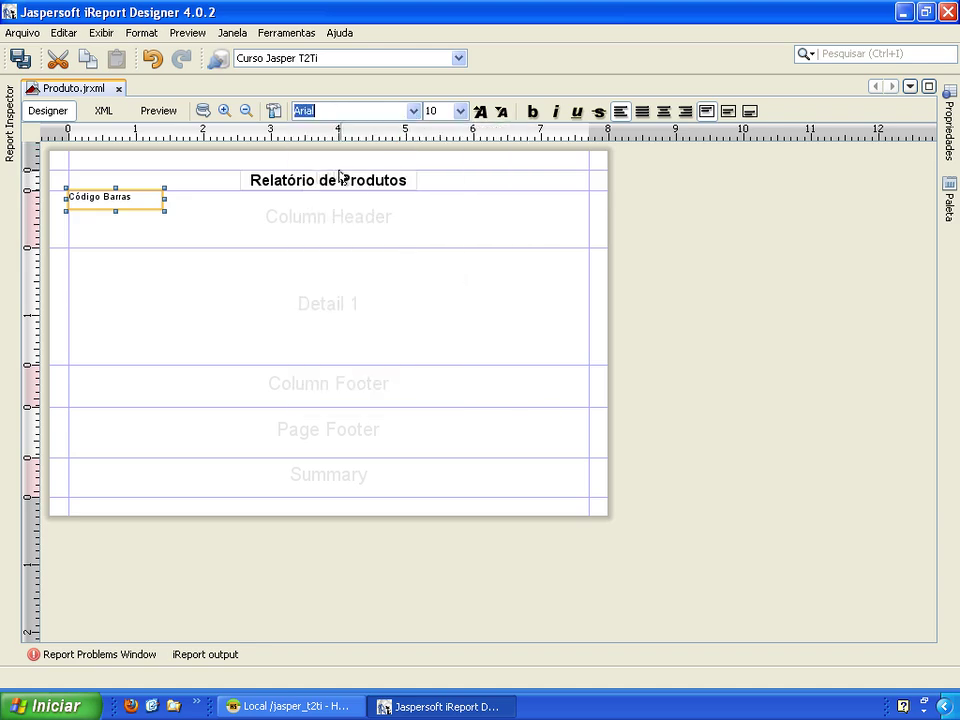
left_click(479, 112)
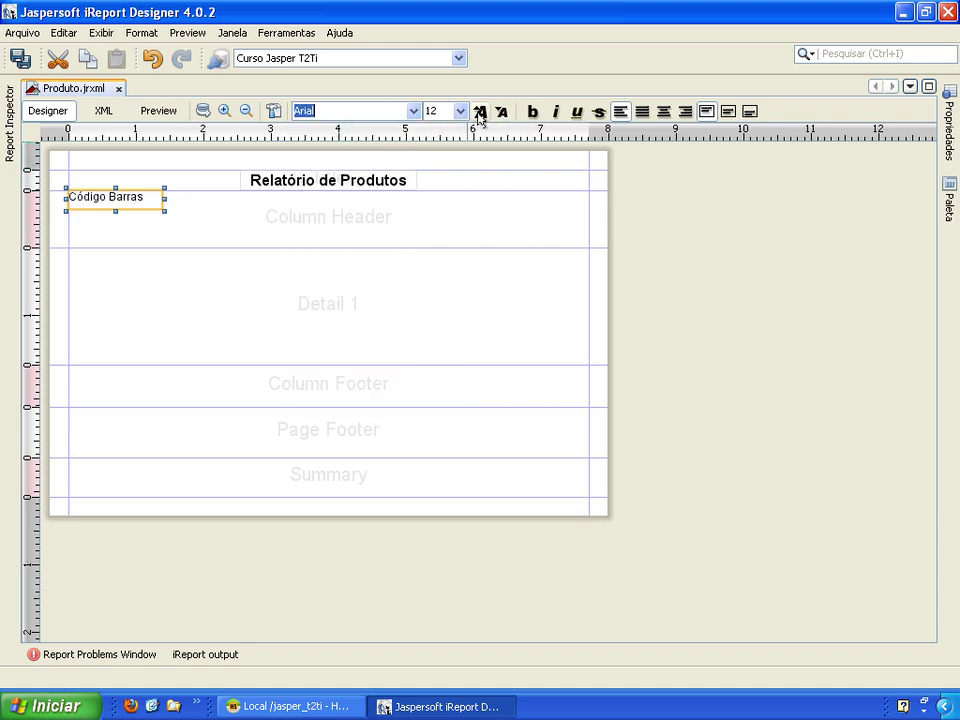
left_click(533, 111)
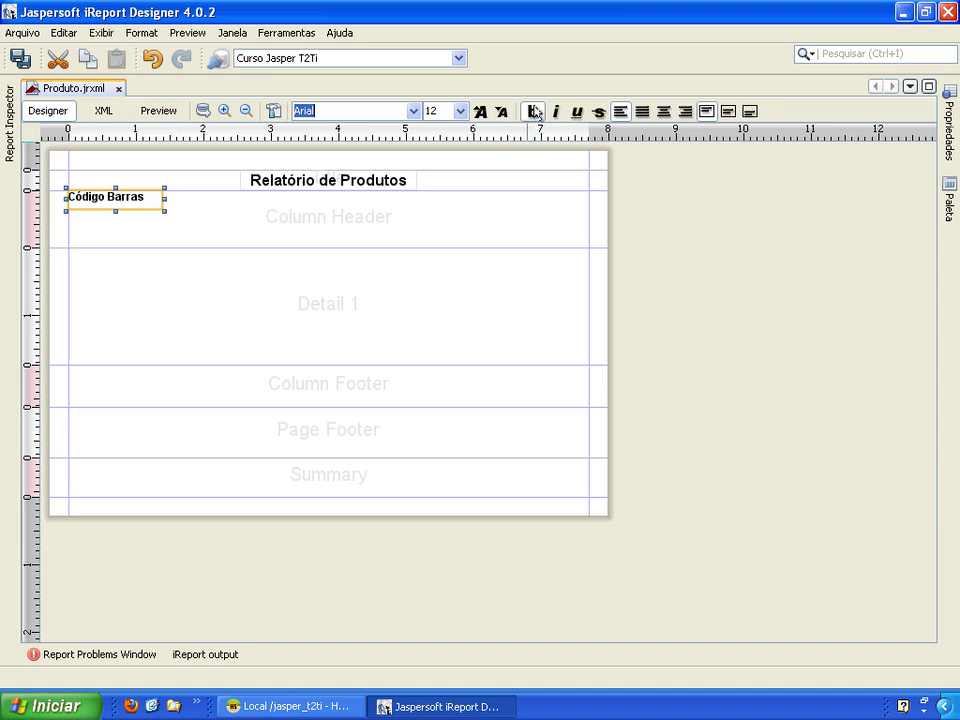
left_click(662, 113)
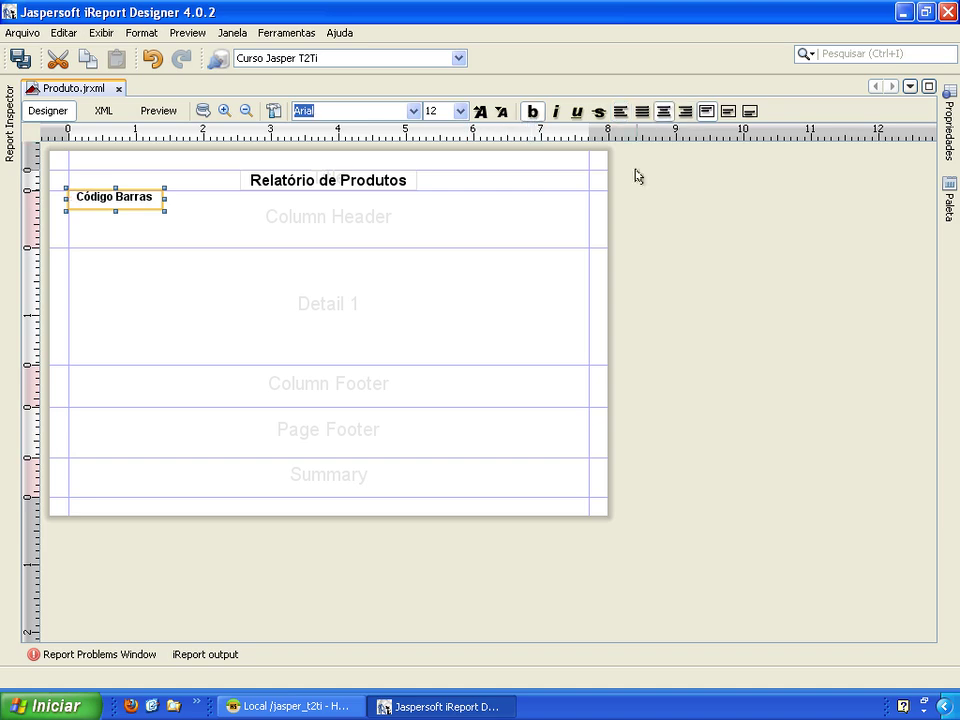
left_click(729, 113)
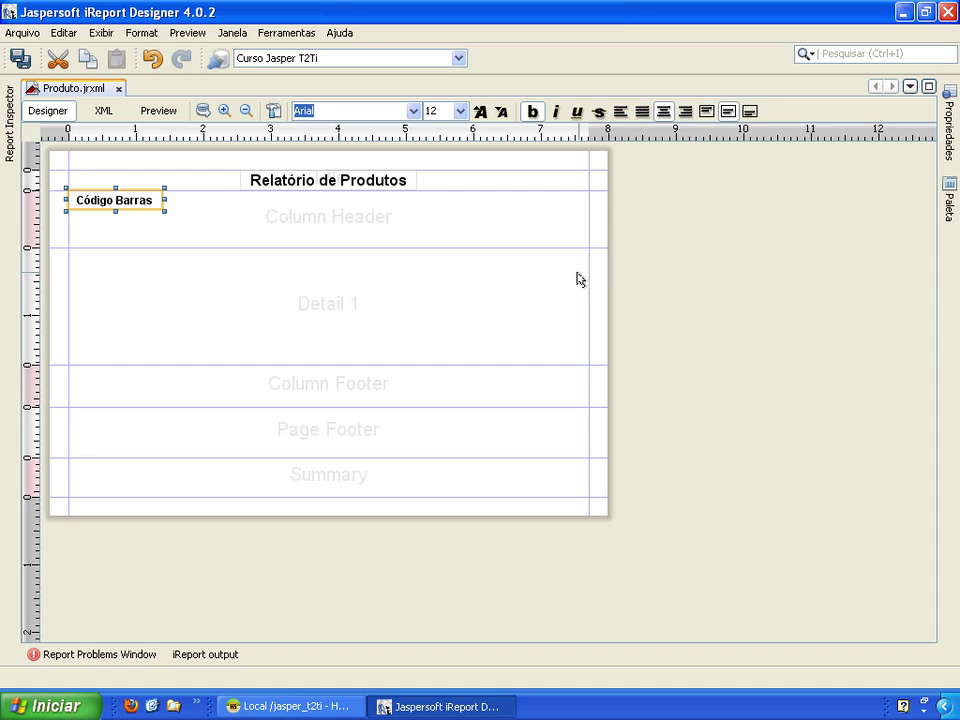
left_click(367, 227)
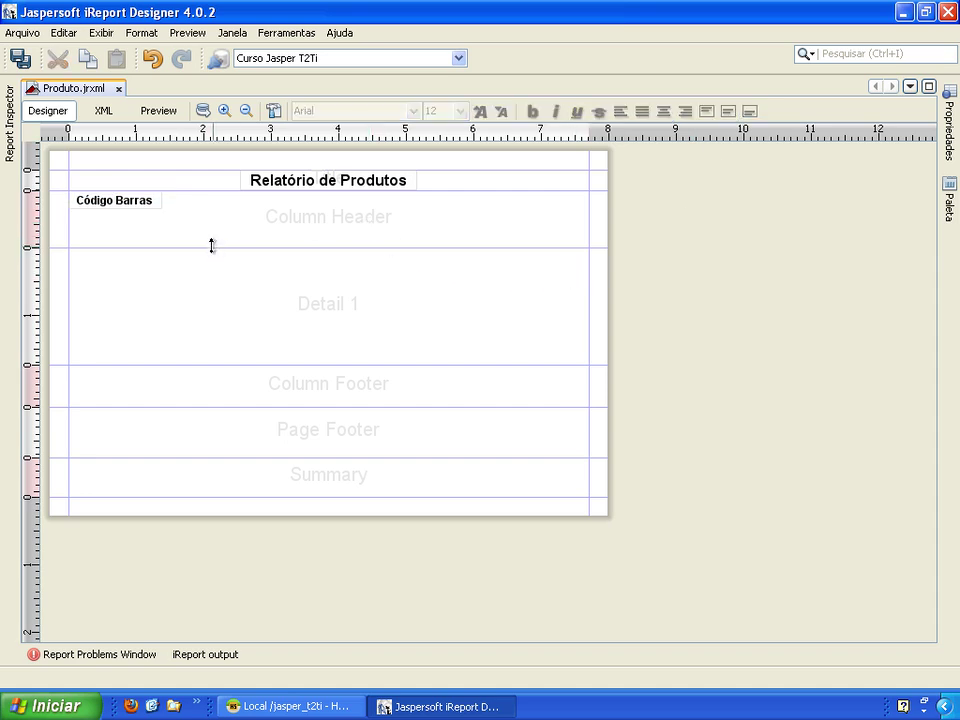
left_click_drag(211, 246, 211, 209)
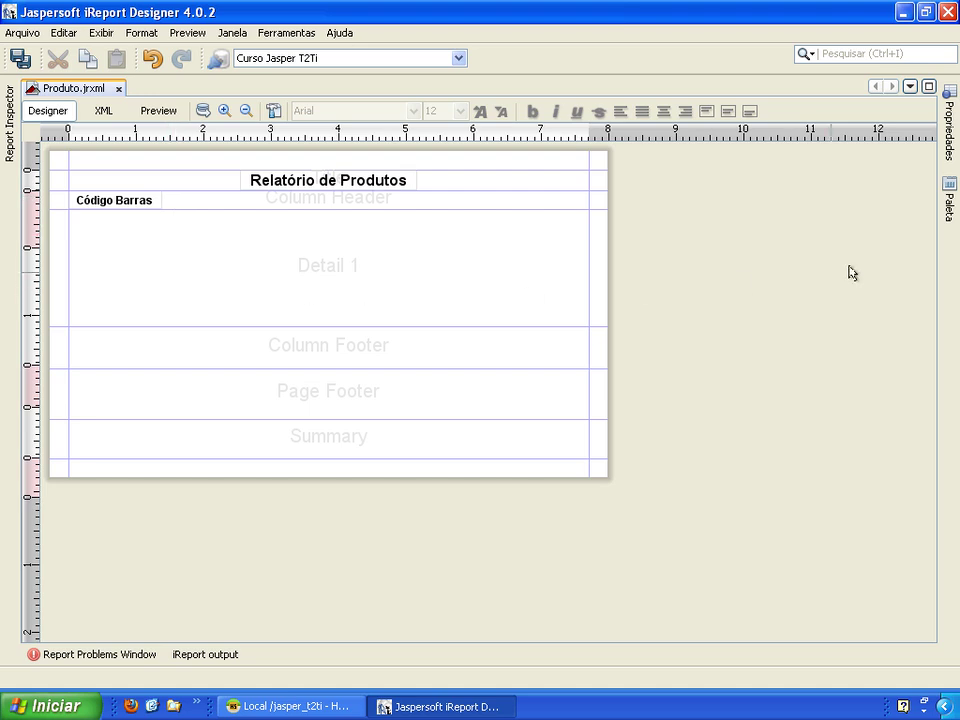
Place a text field in the Detail 1 band, aligned directly beneath the Código Barras label
left_click(949, 205)
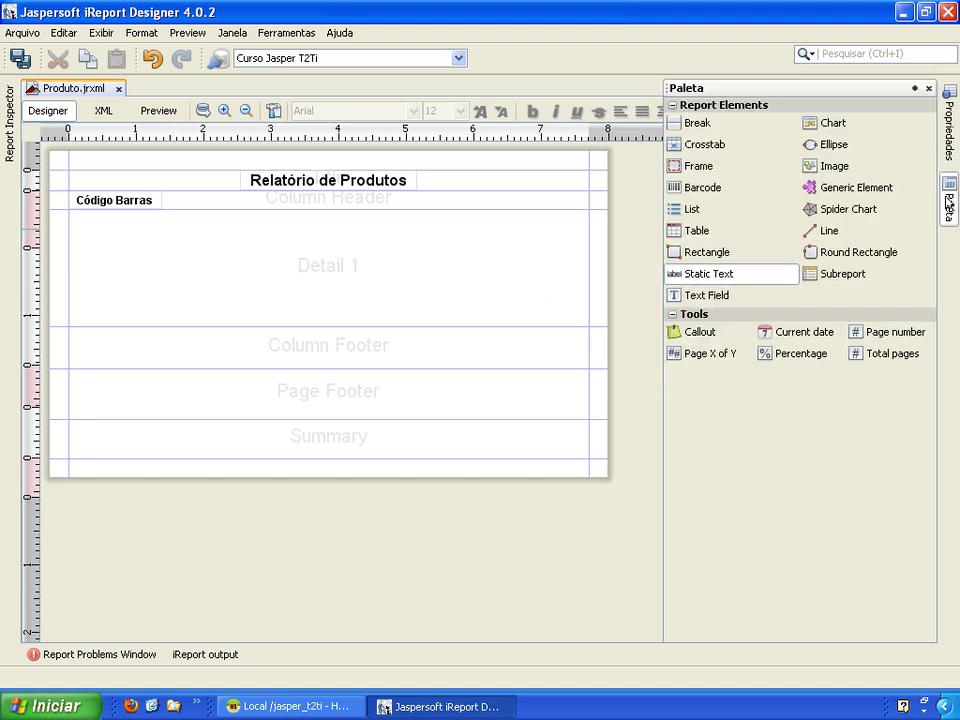
left_click_drag(705, 300, 208, 257)
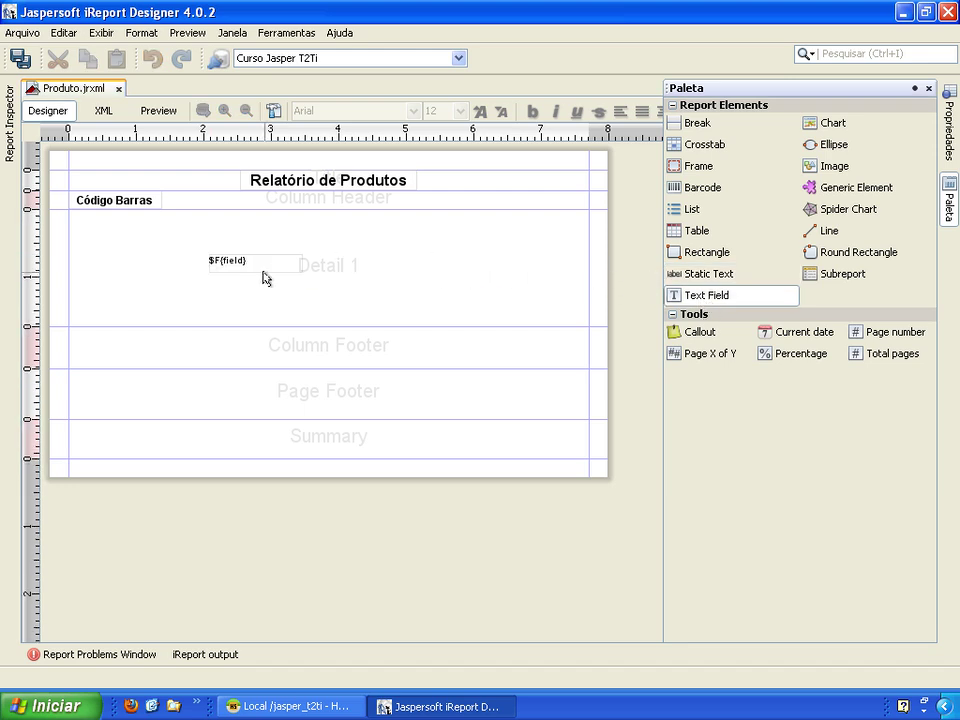
left_click(400, 281)
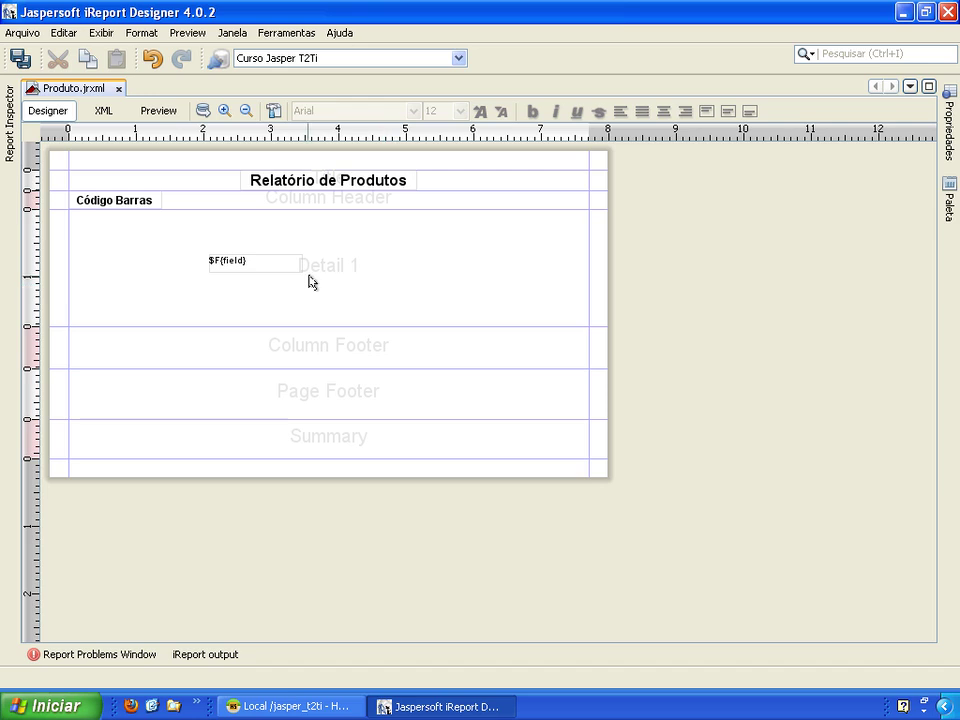
left_click_drag(253, 266, 113, 227)
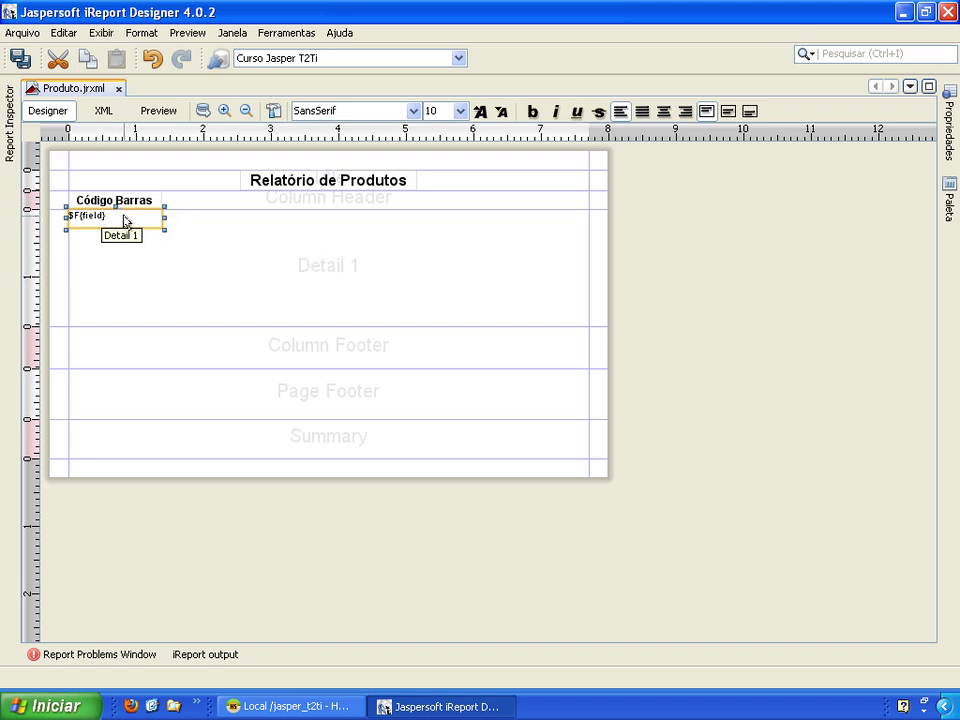
Open the new text field's expression for editing and clear its default content
left_click(945, 127)
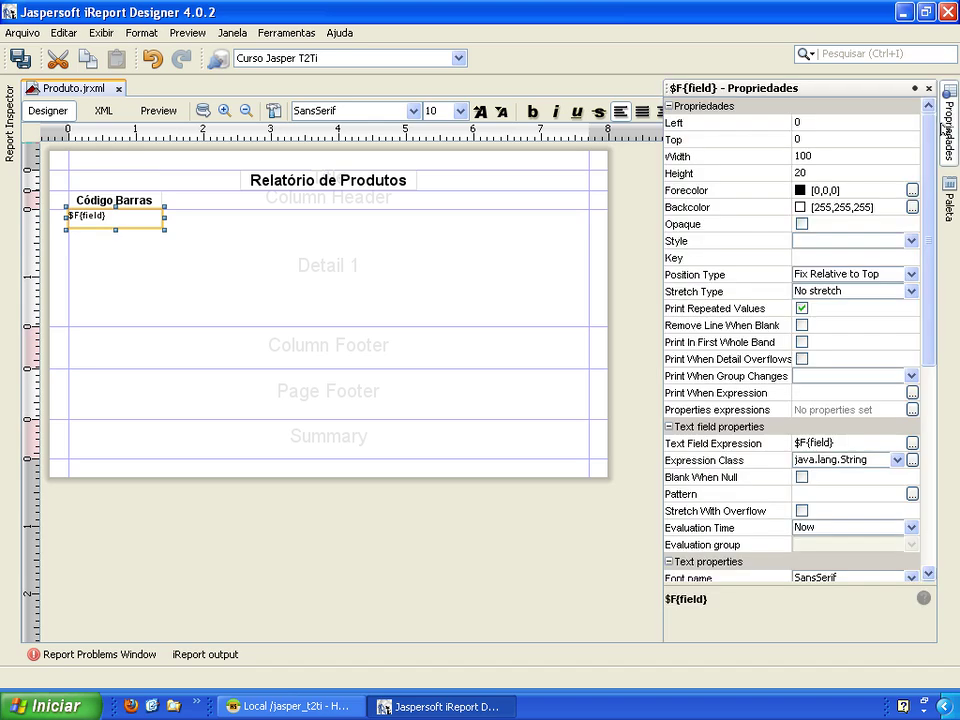
scroll(805, 240, "down", 5)
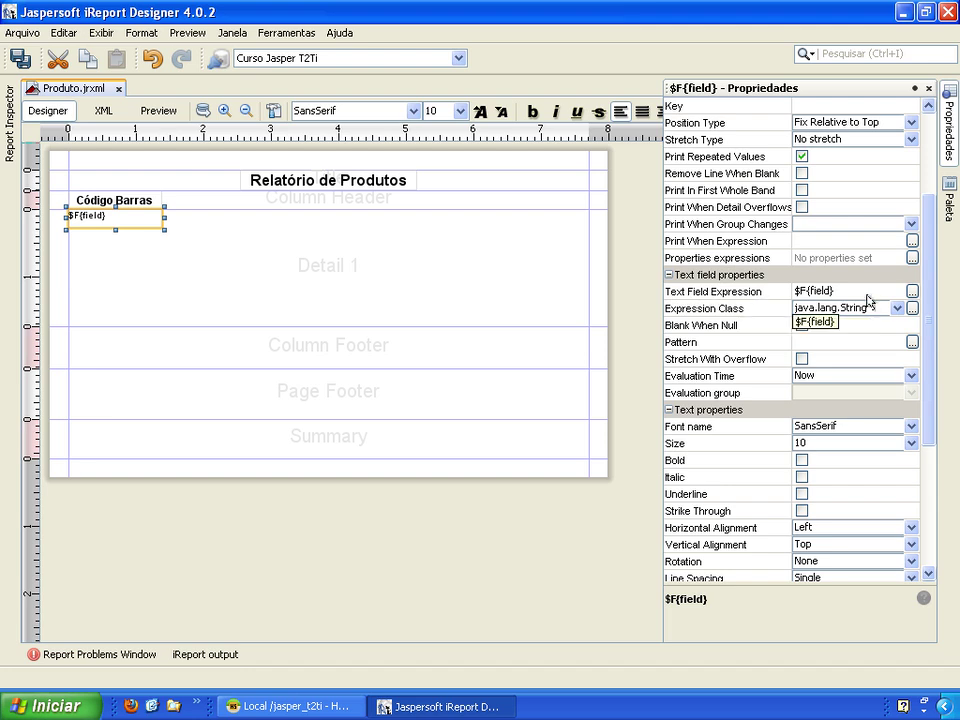
left_click(912, 291)
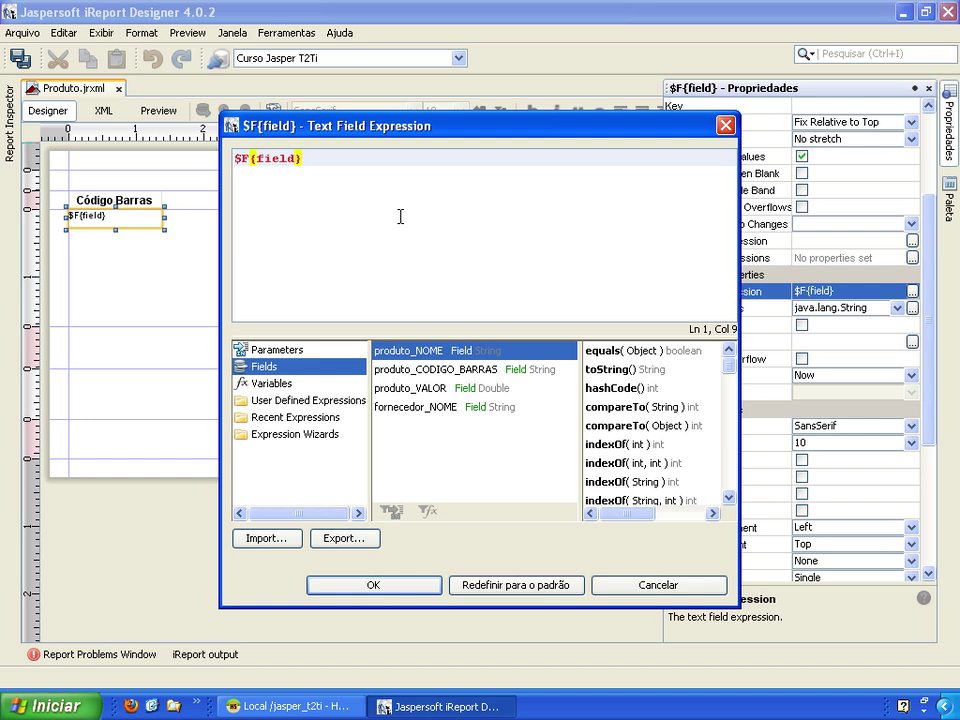
key("ctrl+a")
key("Delete")
Examine the Parameters, Fields and Variables available for the text field expression
left_click(274, 354)
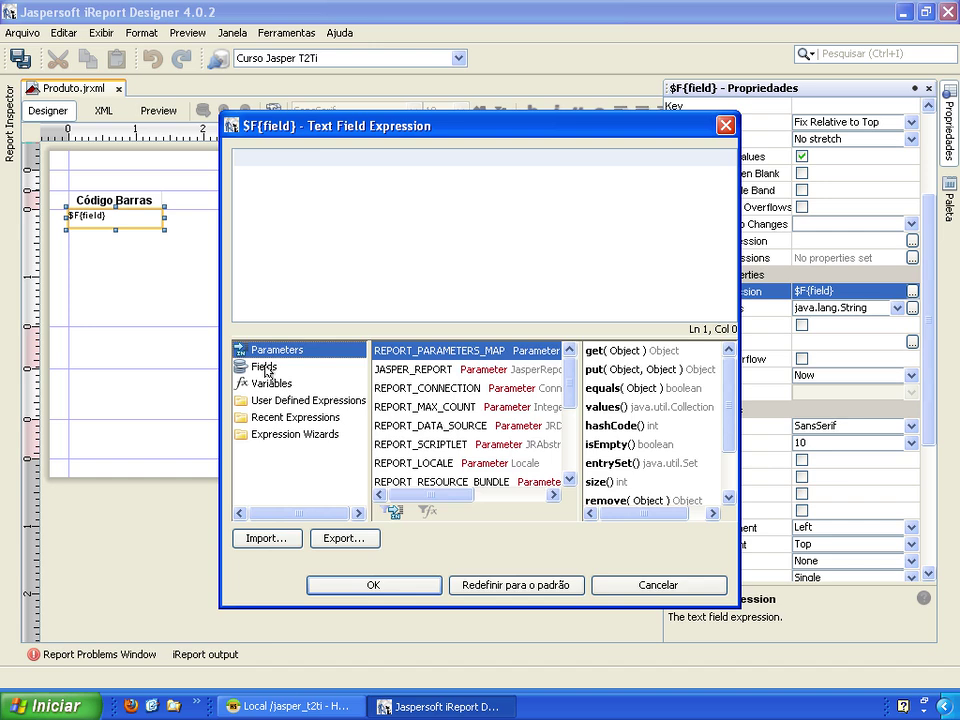
left_click(266, 369)
left_click(262, 384)
left_click(264, 368)
left_click(265, 351)
left_click(267, 386)
left_click(260, 369)
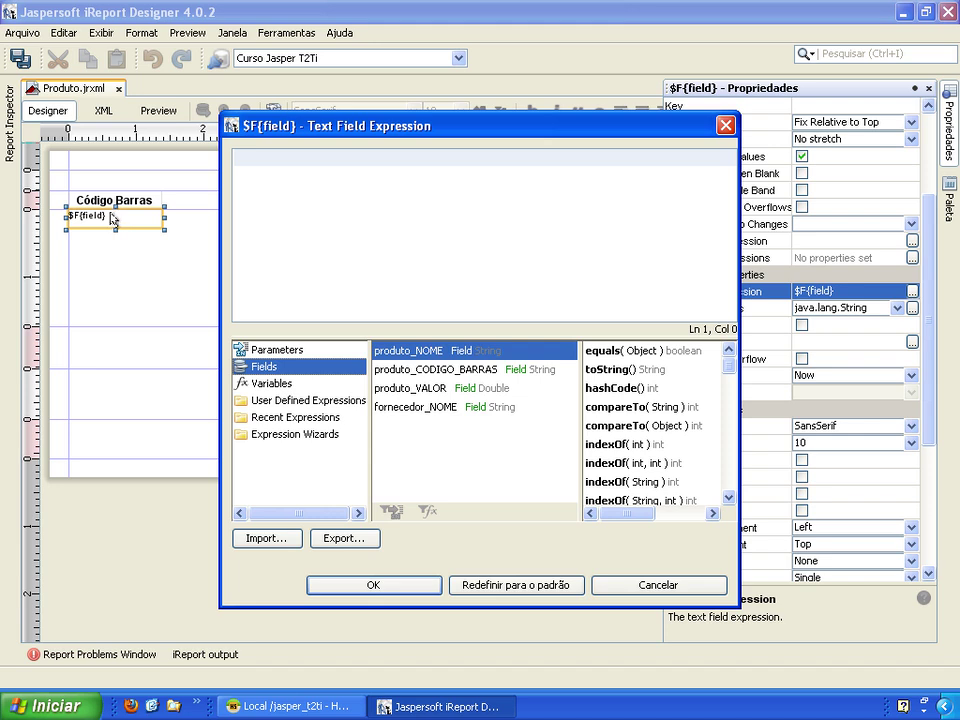
Set the text field expression to $F{produto_CODIGO_BARRAS} and accept it
left_click(438, 372)
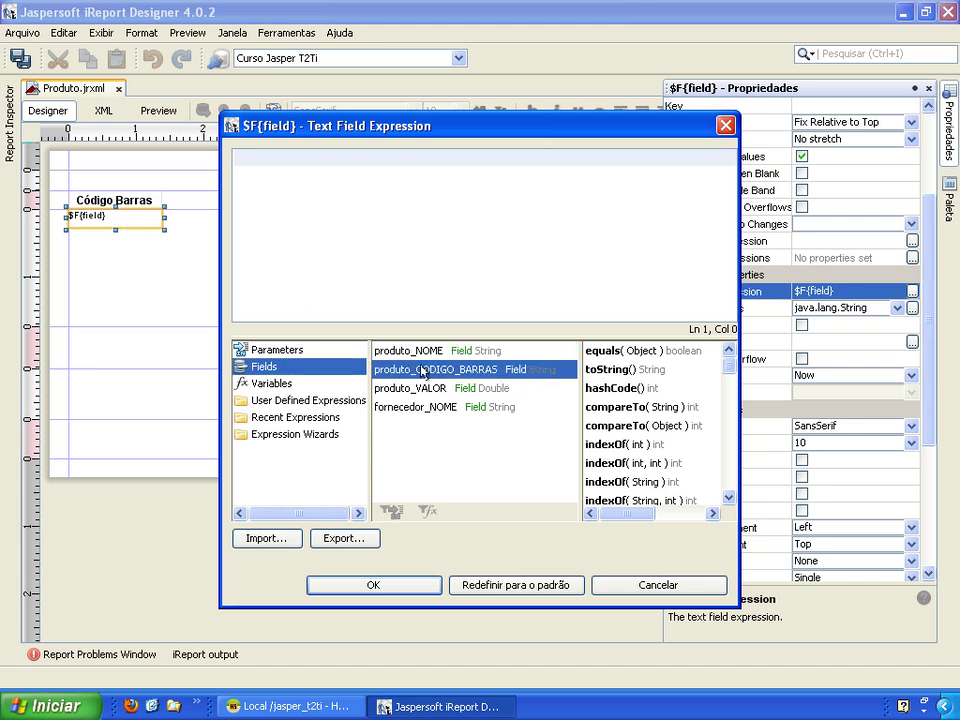
left_click(445, 351)
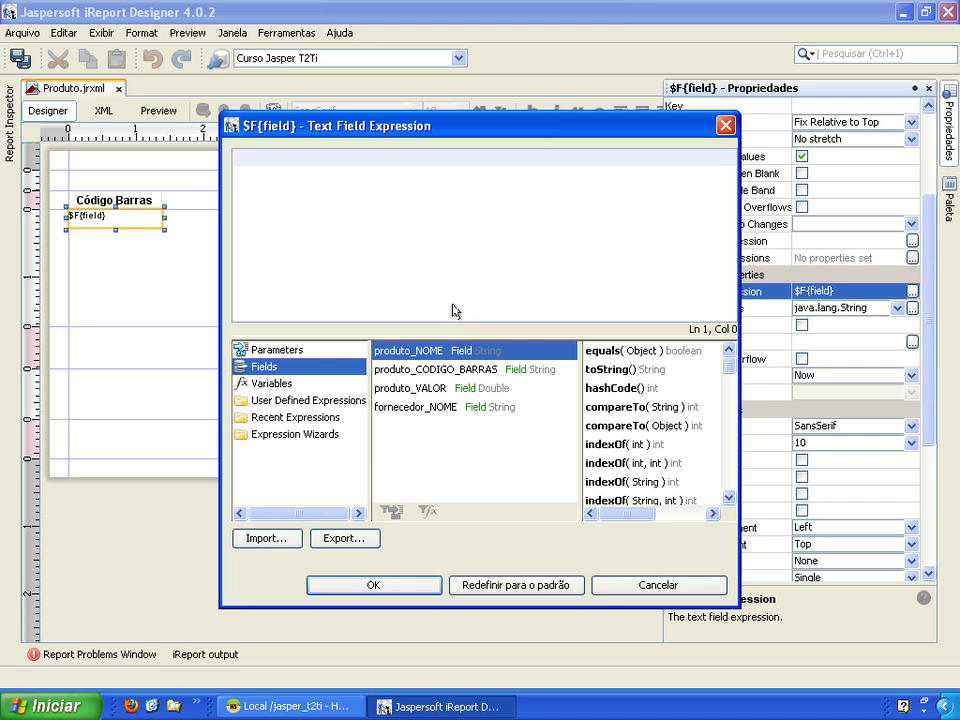
left_click(436, 370)
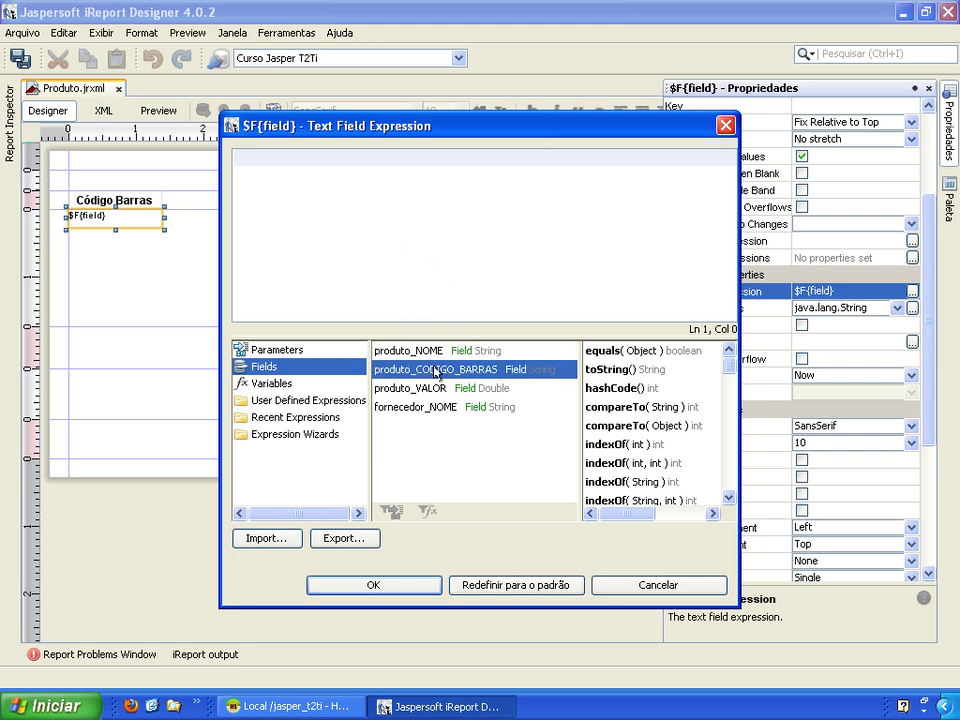
double_click(436, 372)
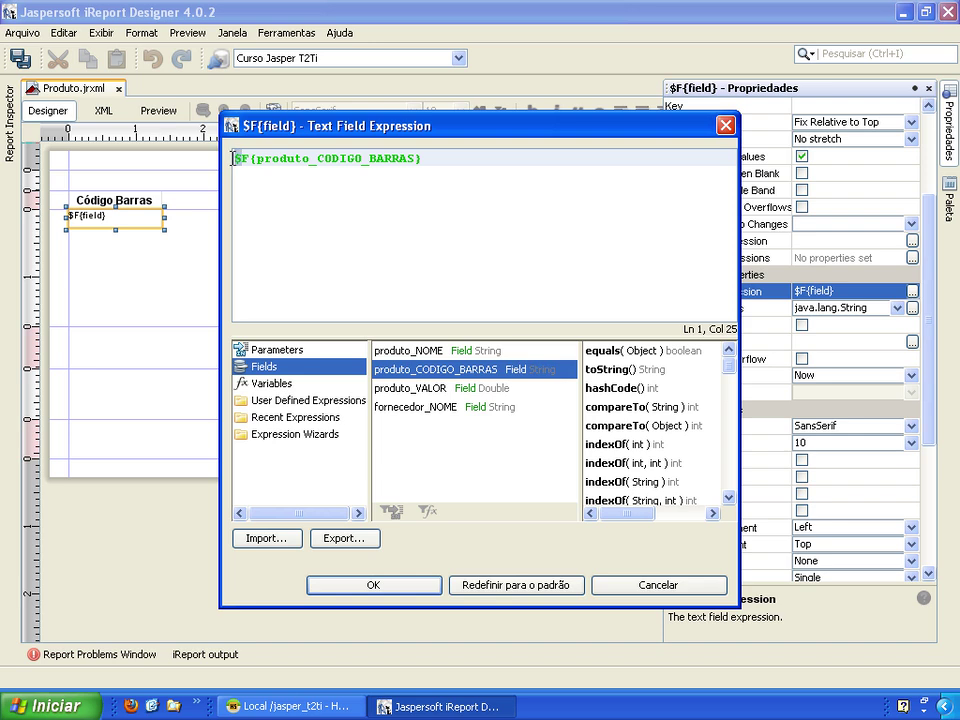
left_click(232, 160)
left_click_drag(247, 158, 243, 158)
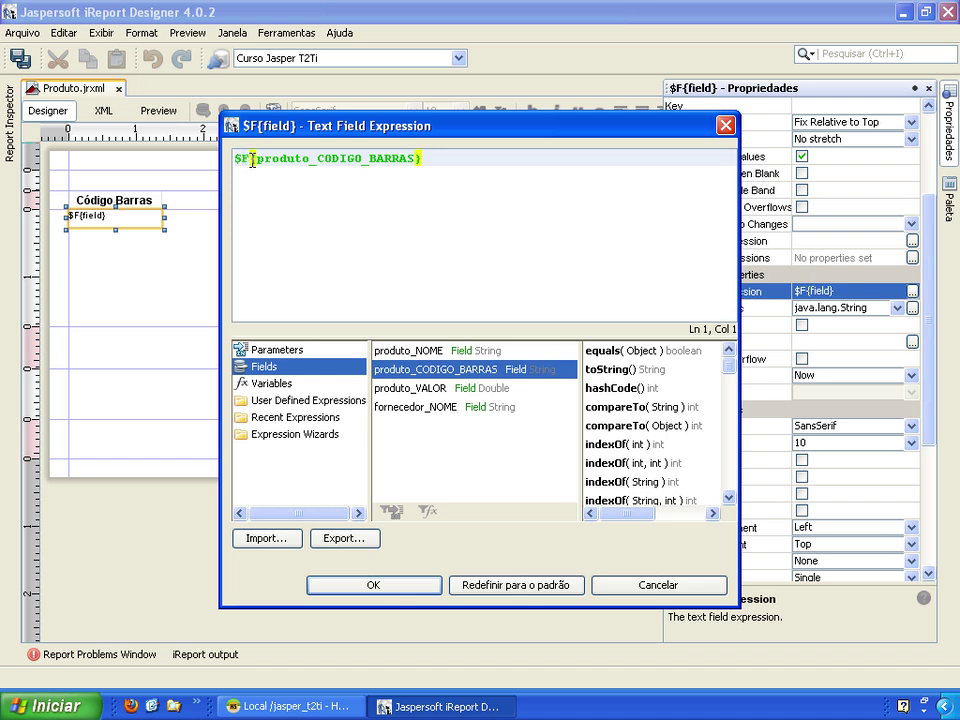
left_click_drag(253, 161, 381, 160)
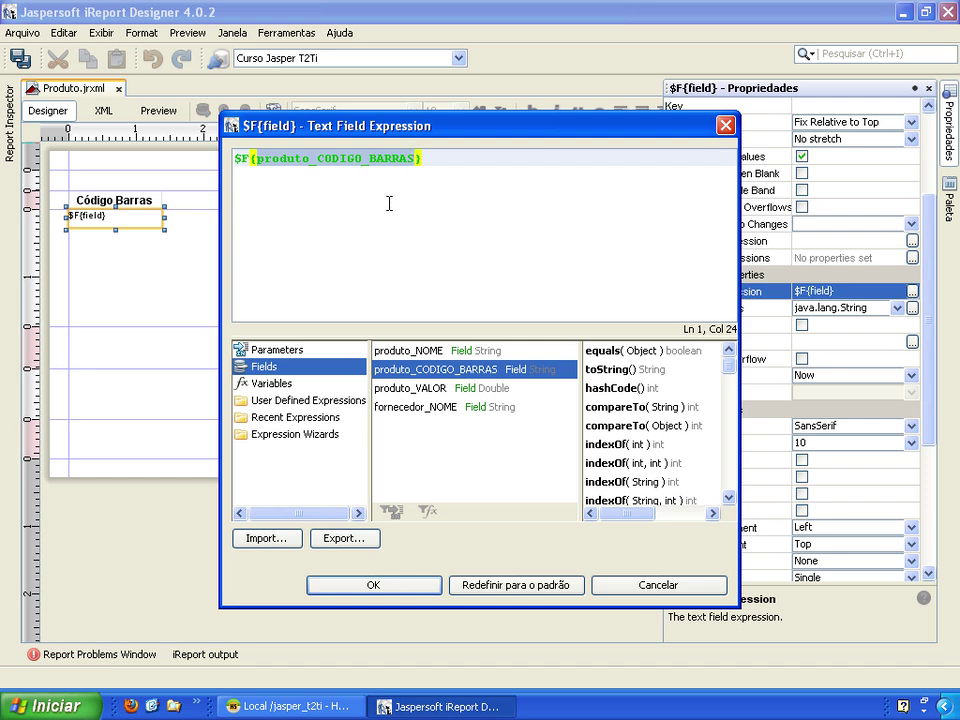
left_click(389, 203)
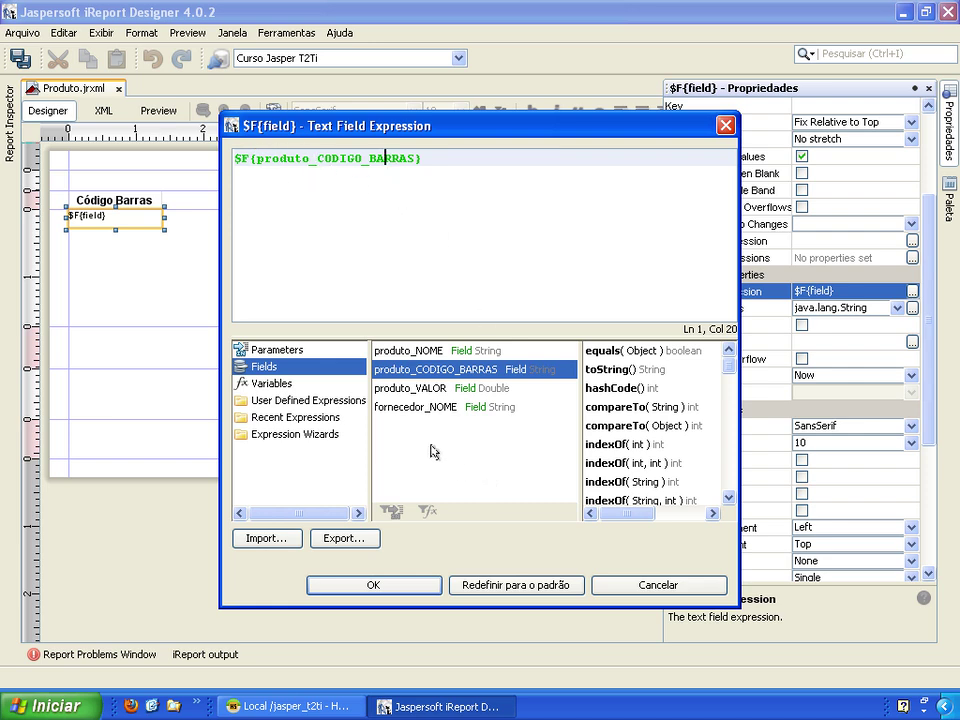
left_click(370, 586)
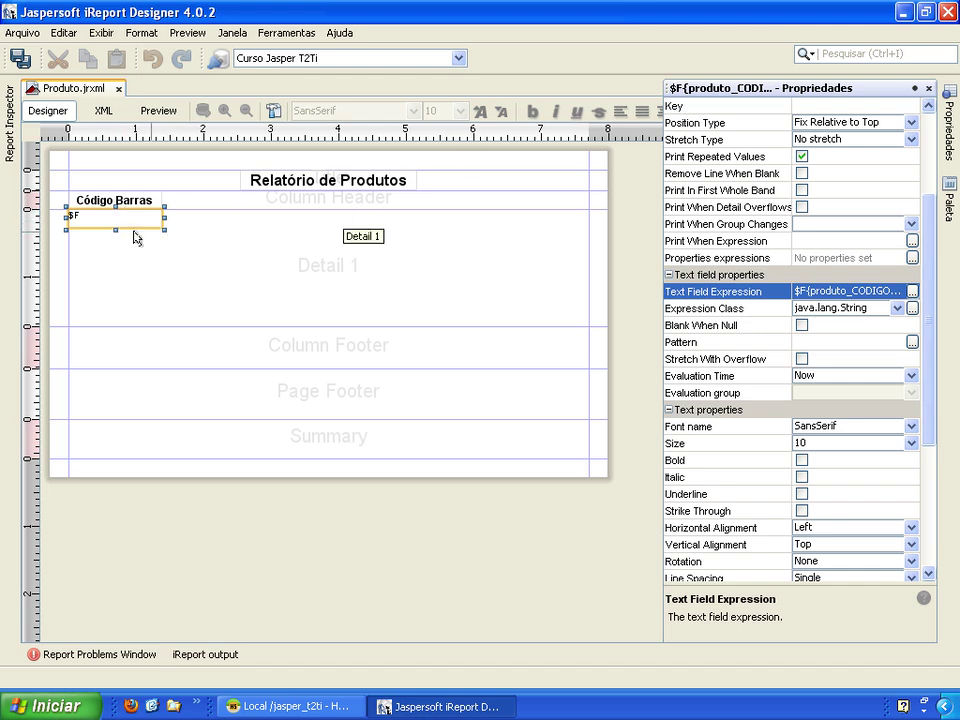
Set the barcode text field in the Detail 1 band to Arial, centred both horizontally and vertically
left_click(94, 223)
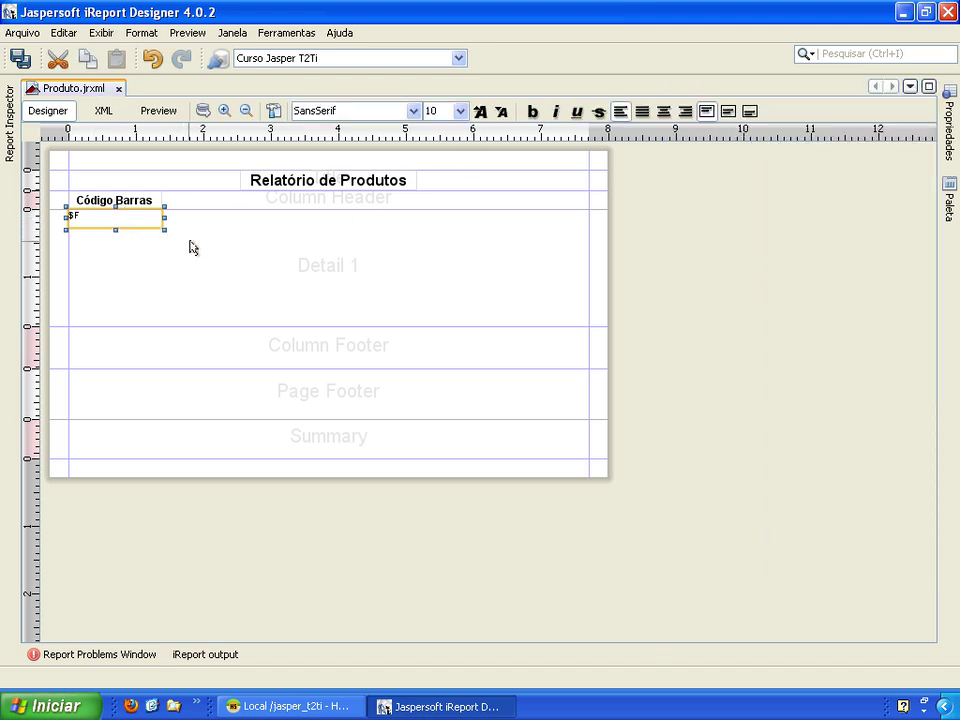
left_click(411, 112)
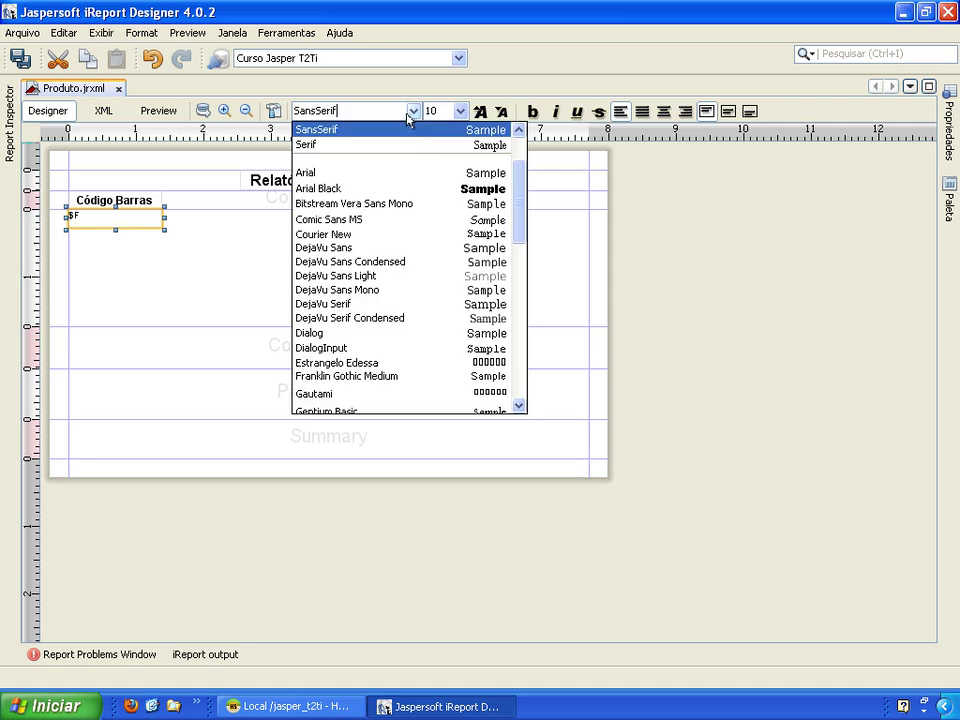
left_click(323, 175)
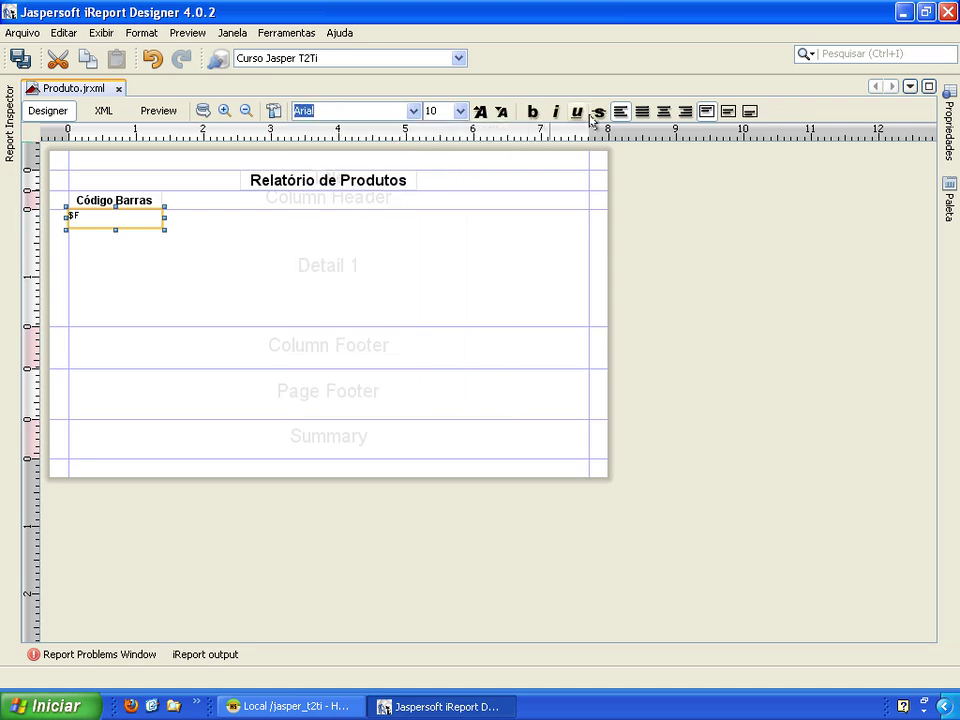
left_click(662, 112)
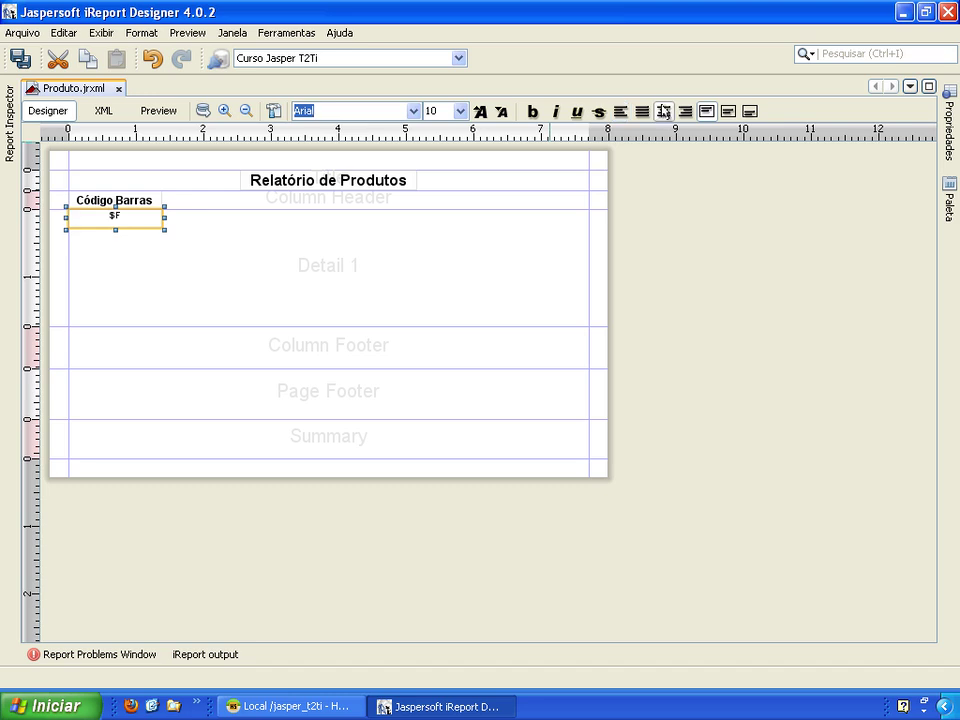
left_click(728, 111)
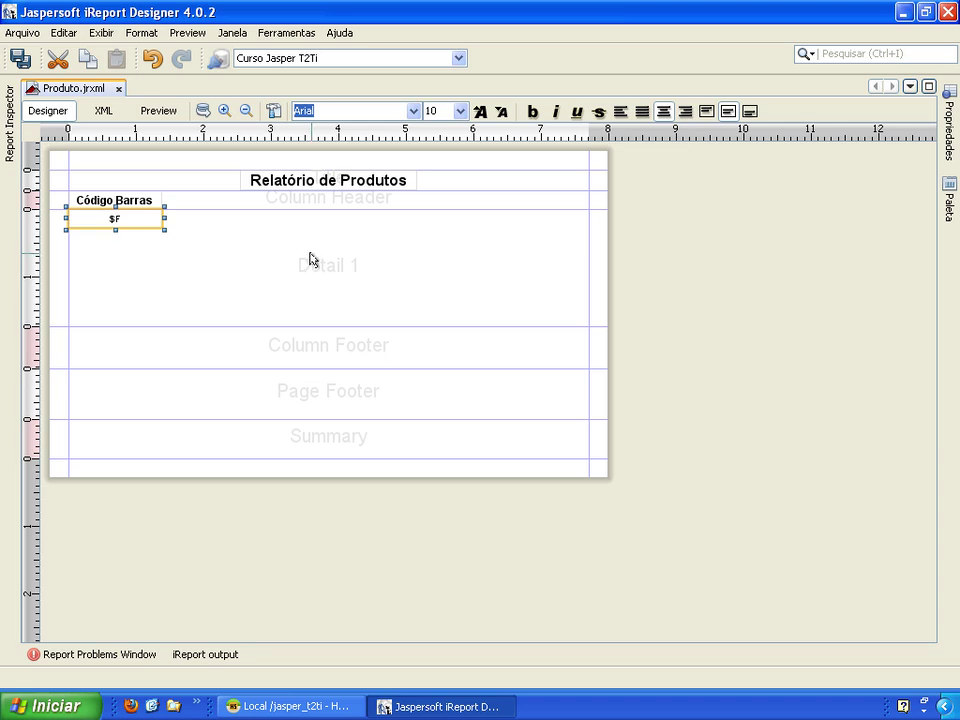
left_click(251, 272)
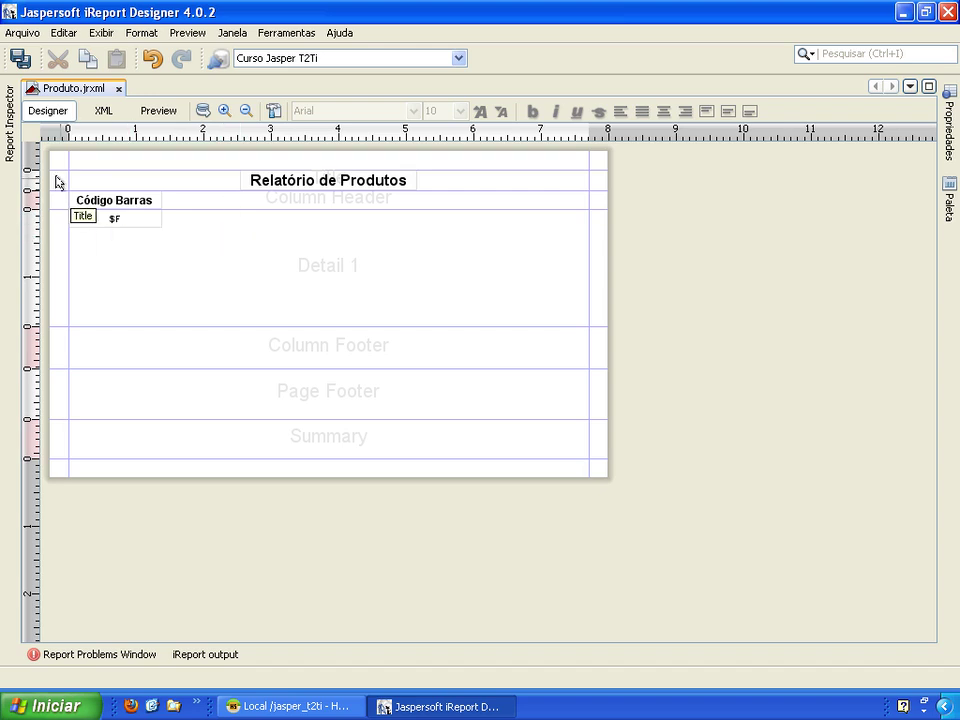
Keep the Report Inspector pinned open and add the produto_NOME field to the Detail 1 band
left_click(12, 135)
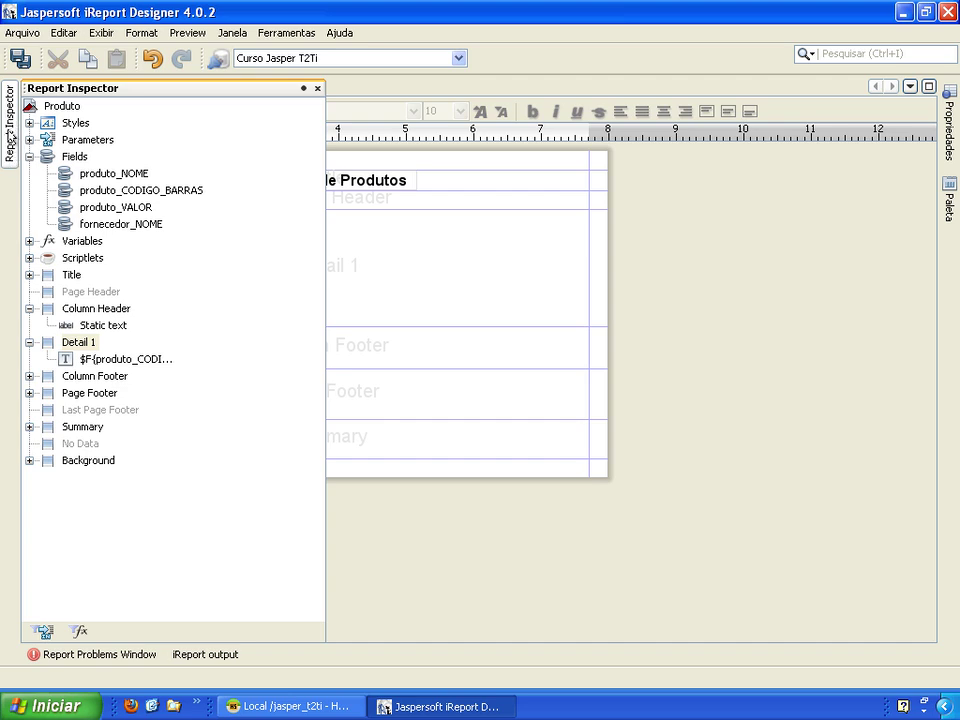
left_click(304, 89)
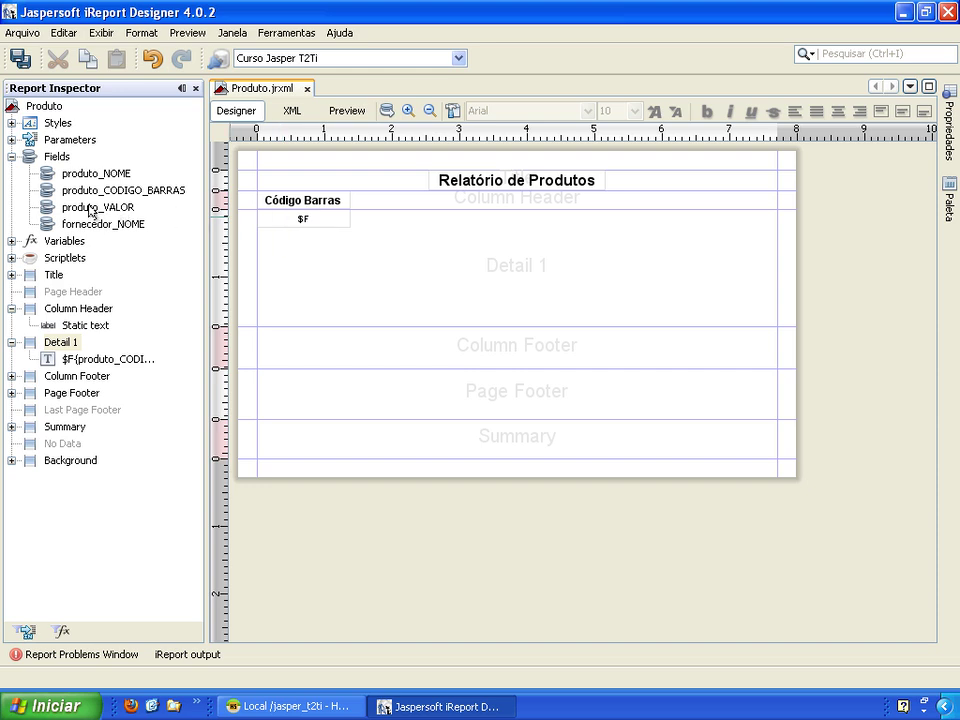
left_click(80, 175)
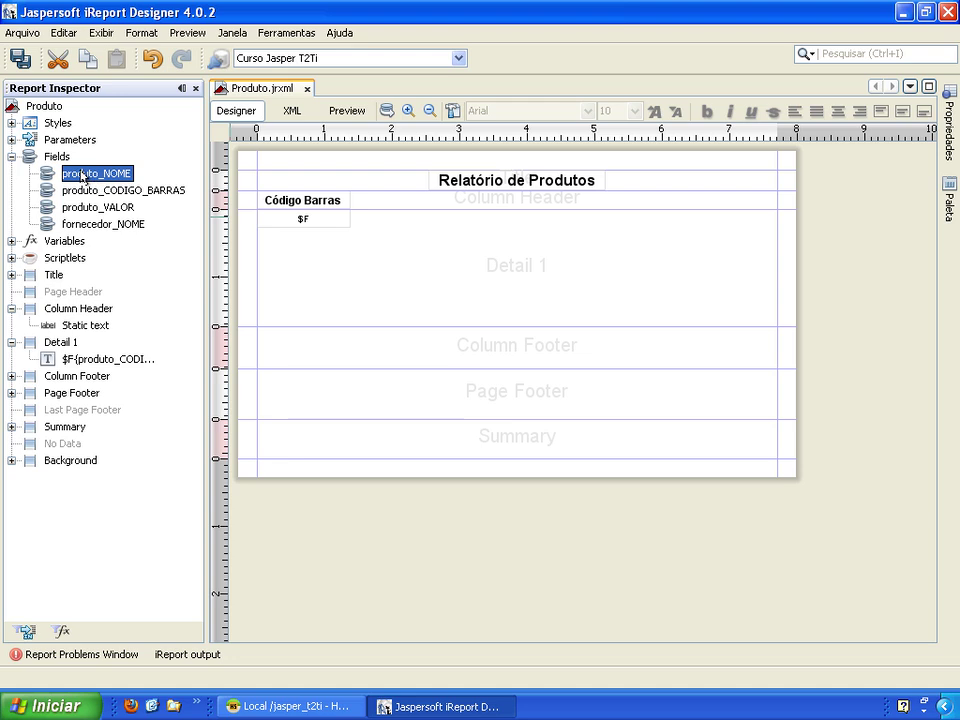
left_click_drag(82, 176, 408, 247)
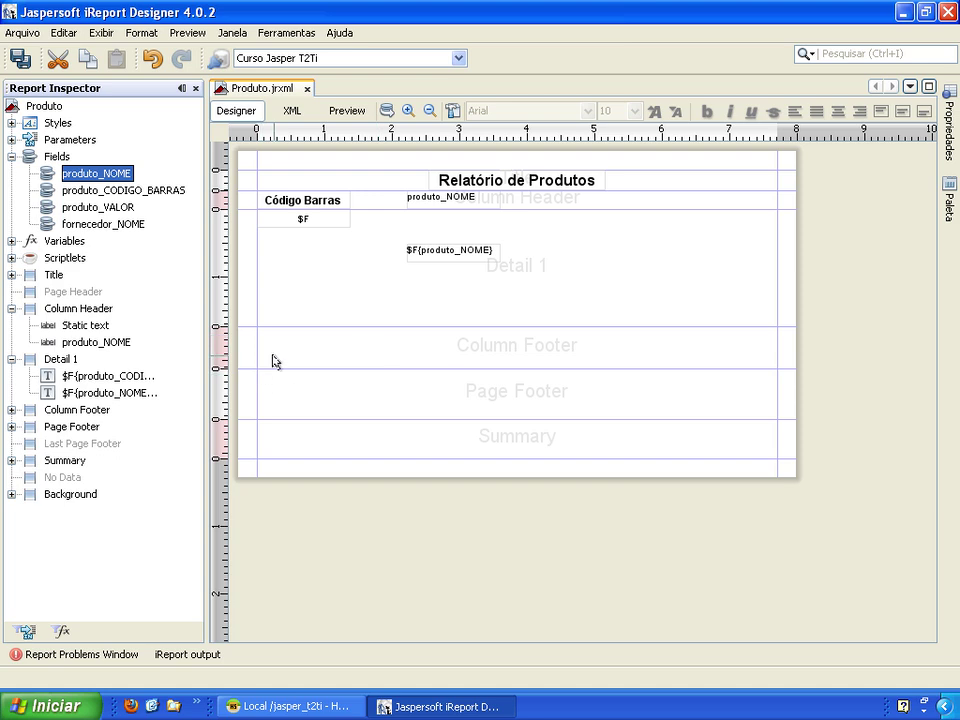
Place the produto_NOME label and its detail field beside the barcode column, widening both to about 3.8 on the ruler
left_click(436, 260)
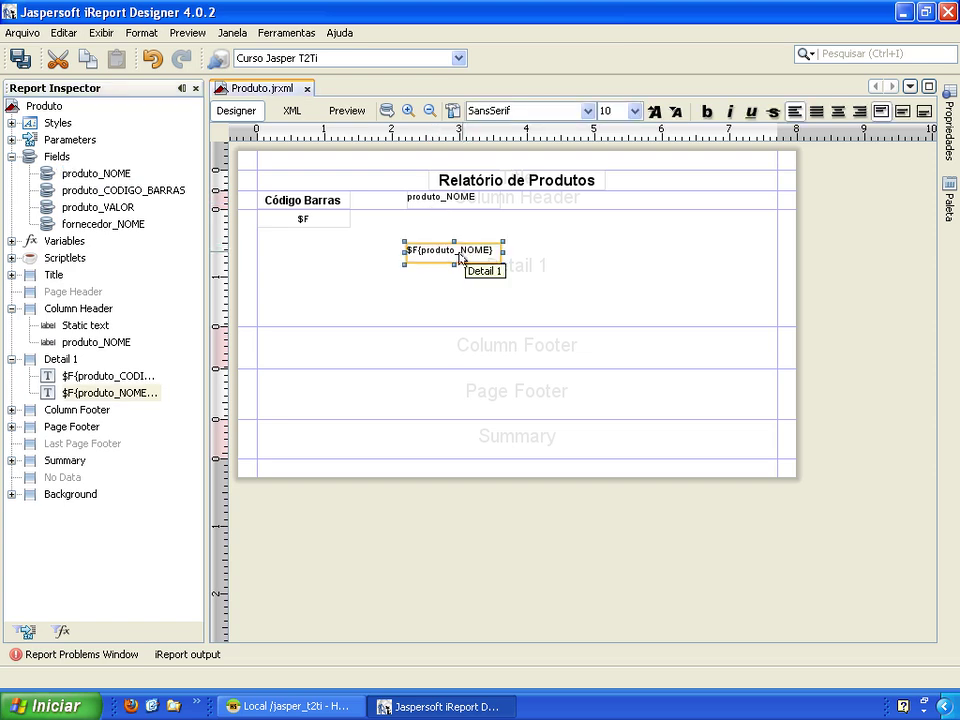
left_click(430, 200)
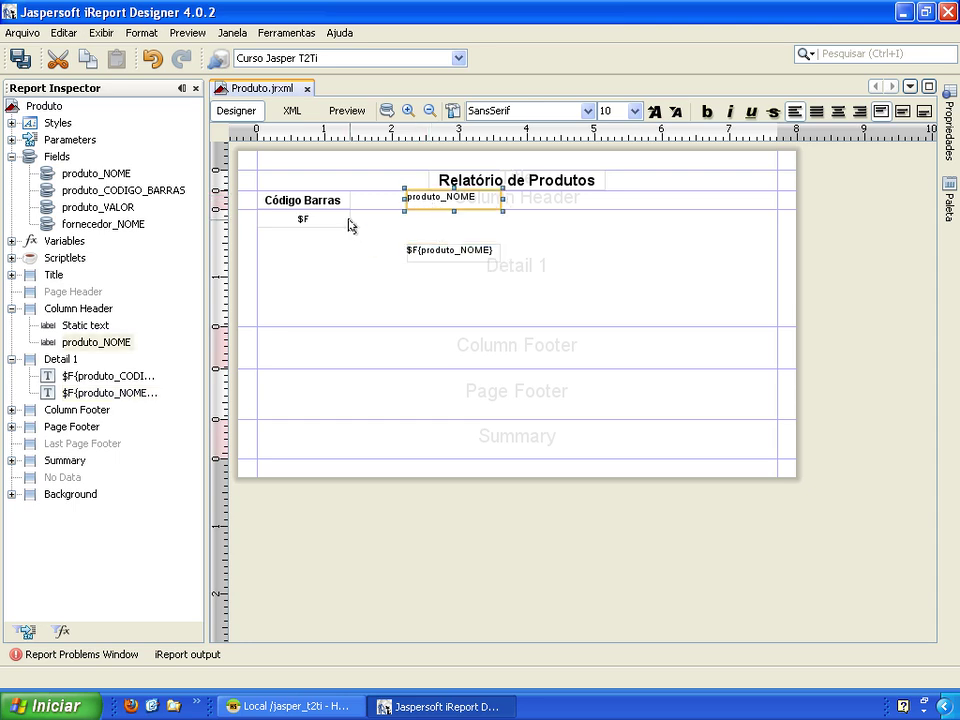
left_click_drag(452, 207, 519, 198)
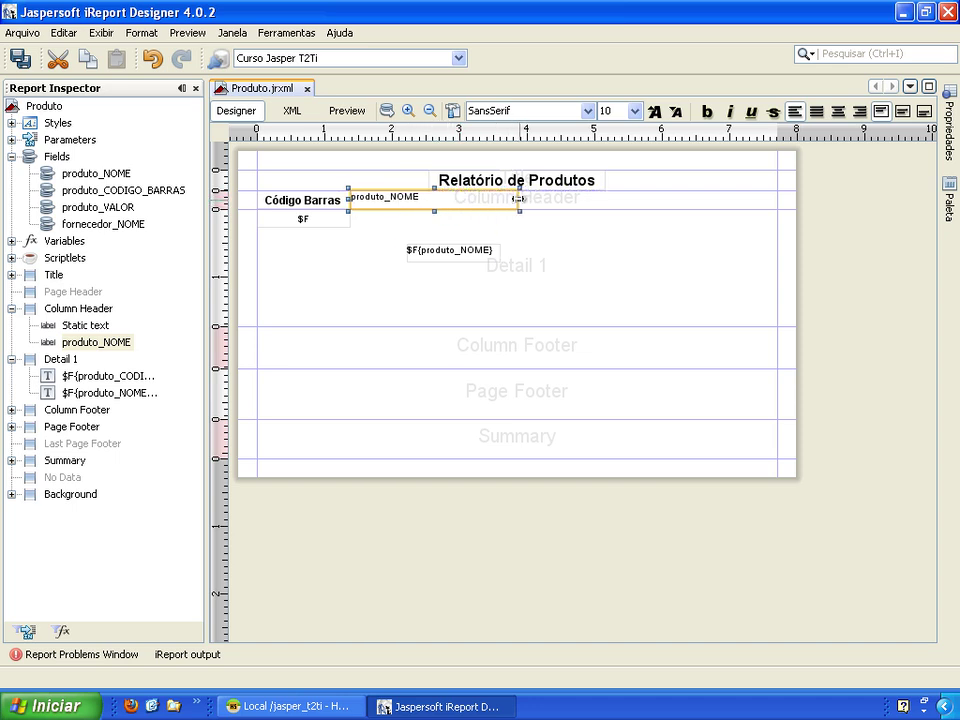
left_click_drag(463, 252, 512, 216)
Format the produto_NOME column label as size 12 bold, centred horizontally and vertically
left_click(432, 198)
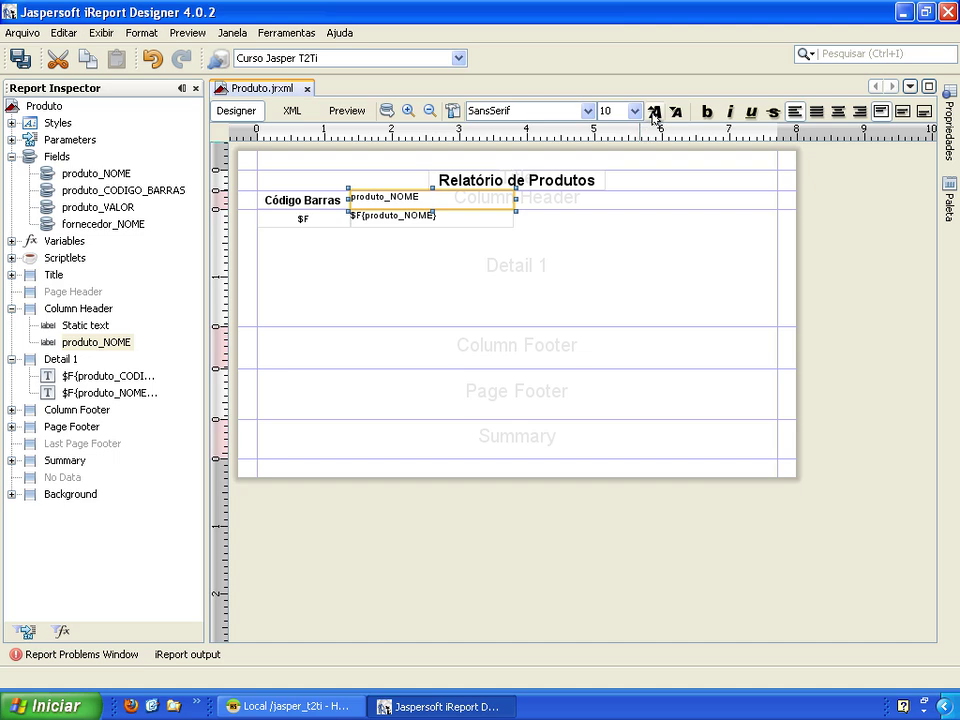
left_click(655, 112)
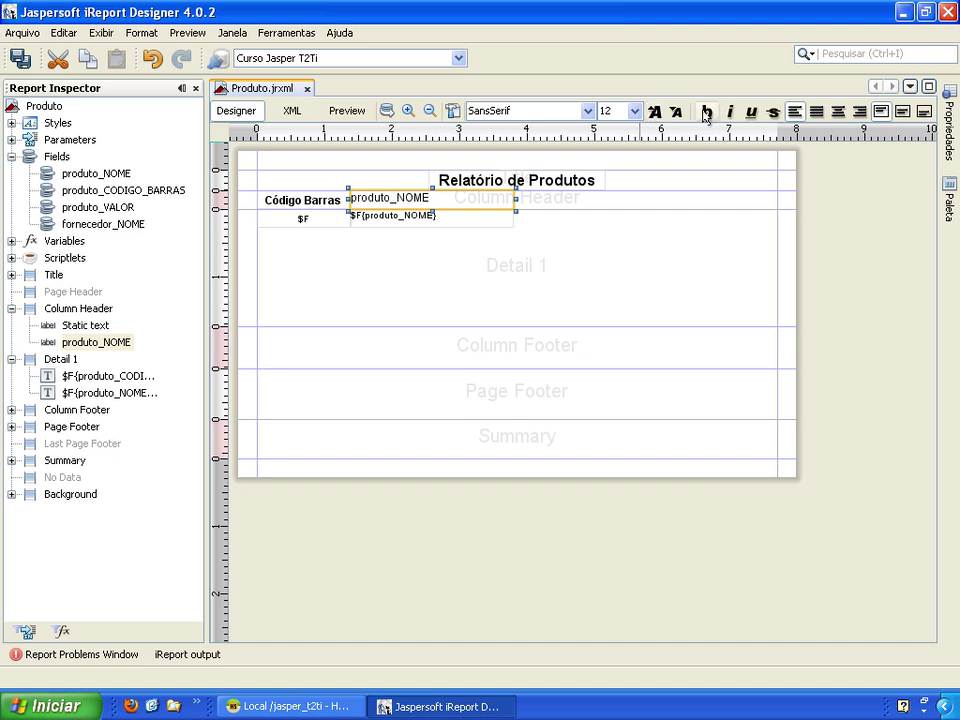
left_click(706, 112)
left_click(838, 112)
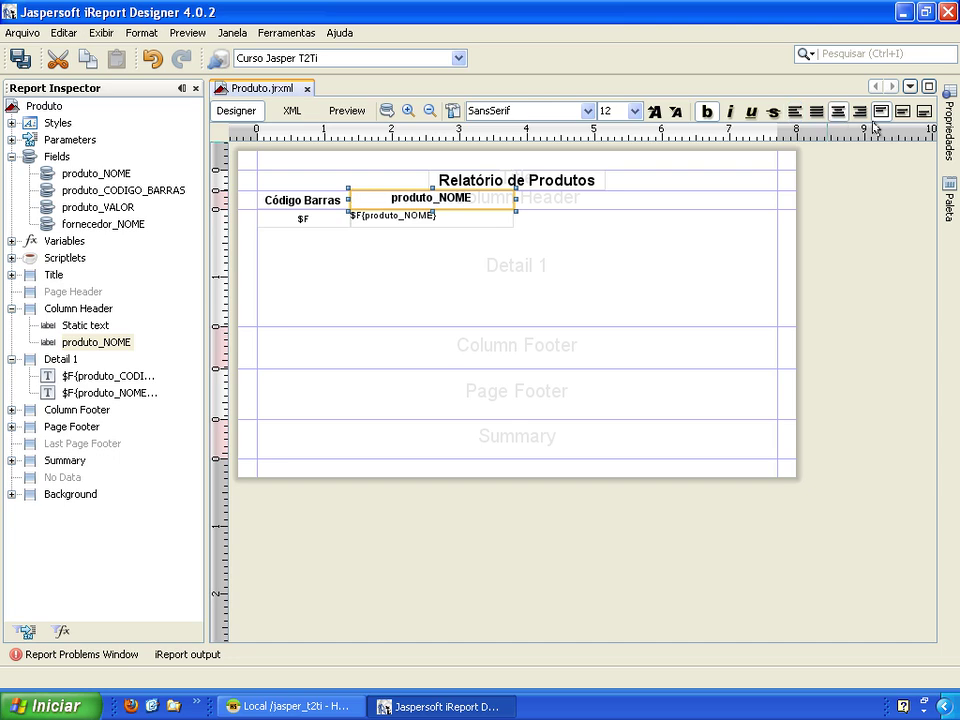
left_click(904, 113)
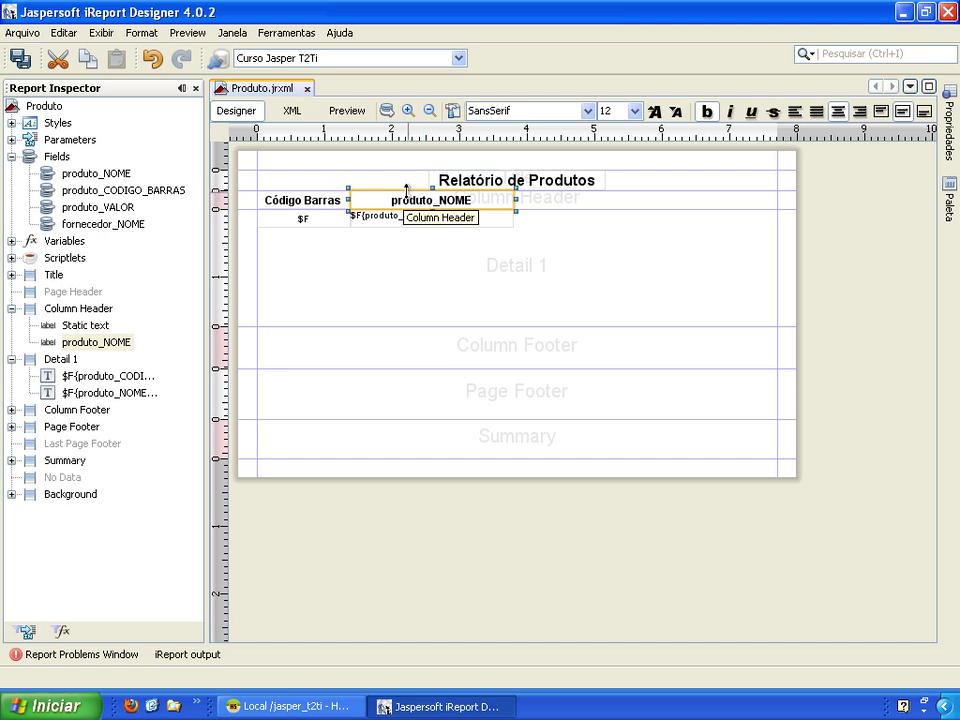
Change the produto_NOME column label's text to "Nome Produto"
double_click(470, 205)
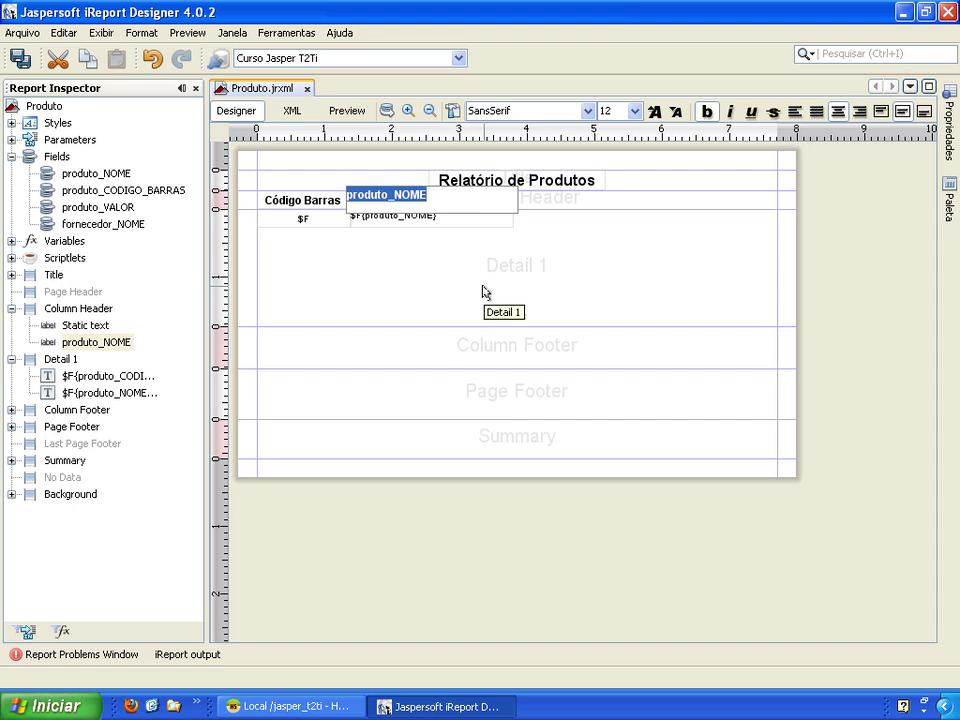
type("Nome P")
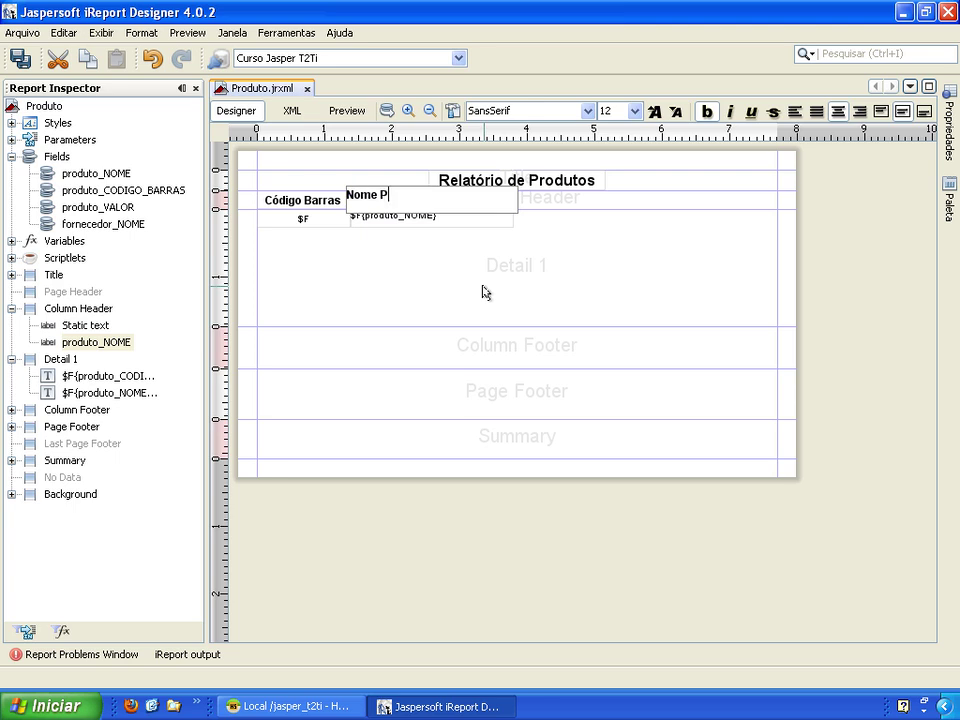
key("Return")
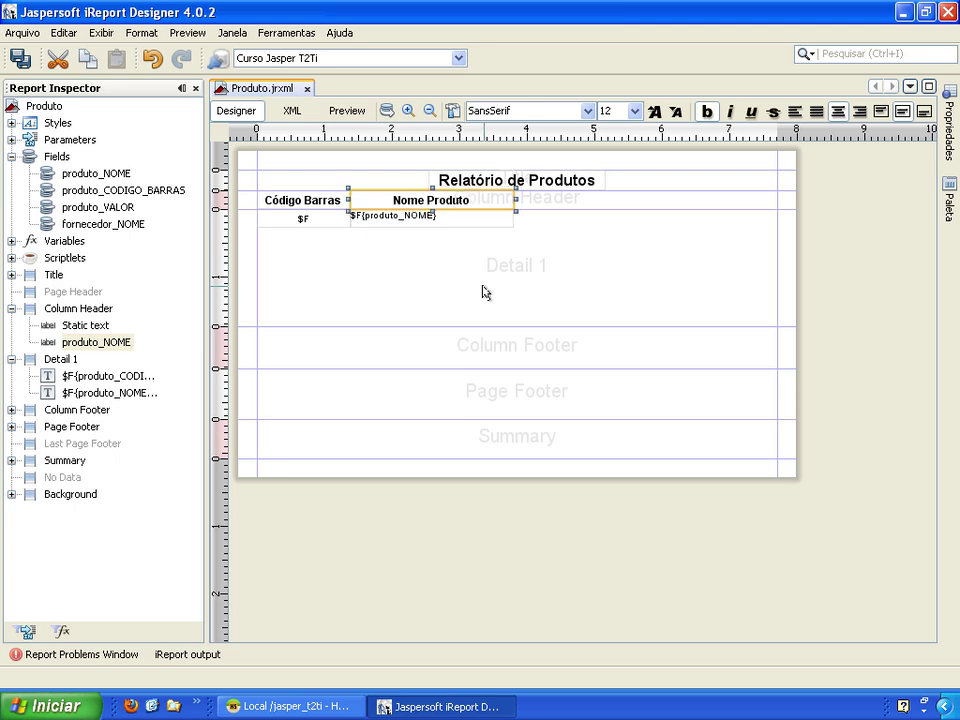
Set the Nome Produto column label's font to Arial
left_click(461, 224)
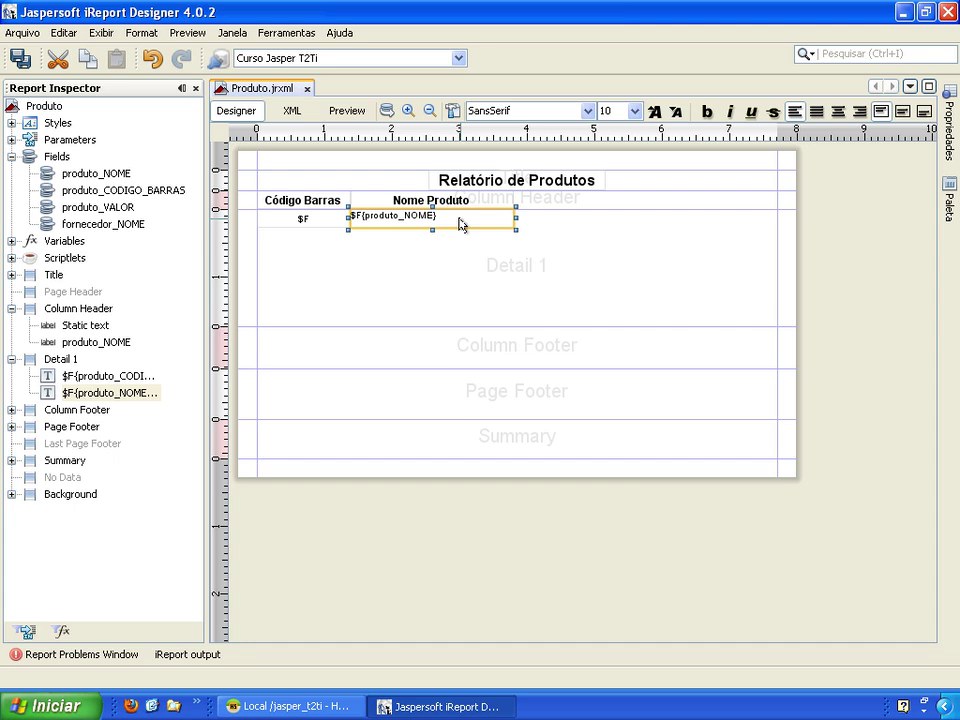
left_click(430, 202)
left_click(587, 111)
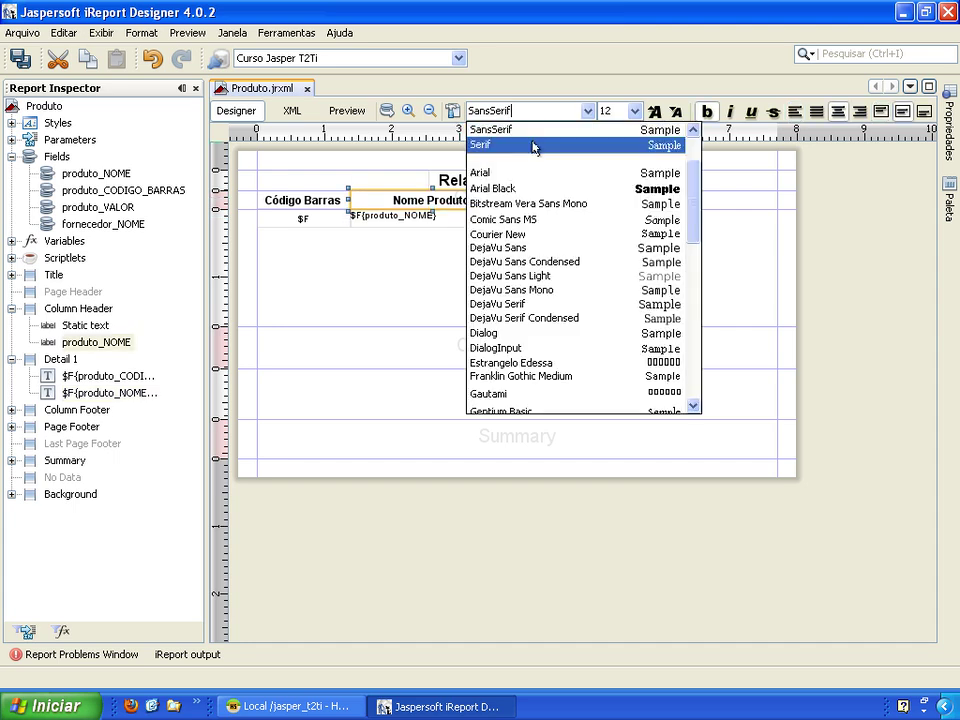
left_click(484, 172)
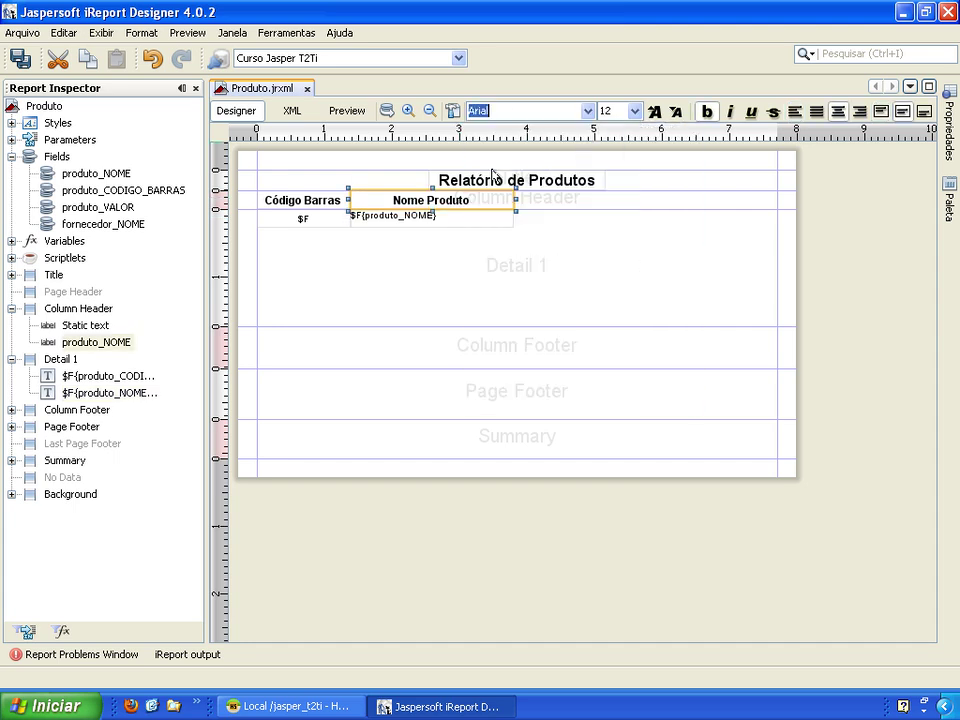
Set the $F{produto_NOME} detail field to Arial, left-aligned and vertically centred
left_click(425, 222)
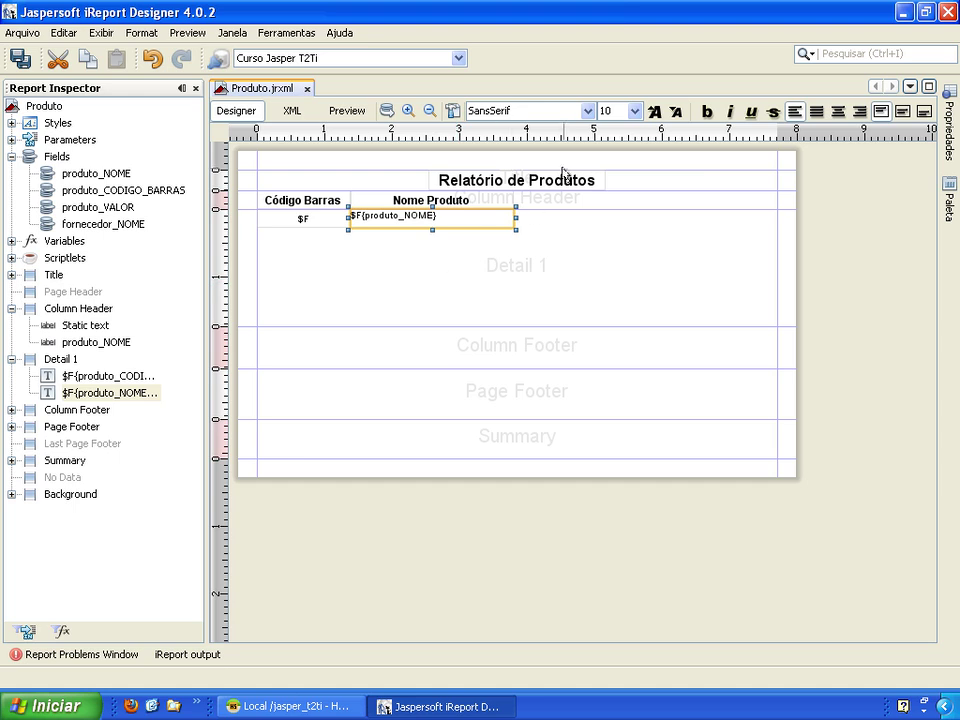
left_click(587, 111)
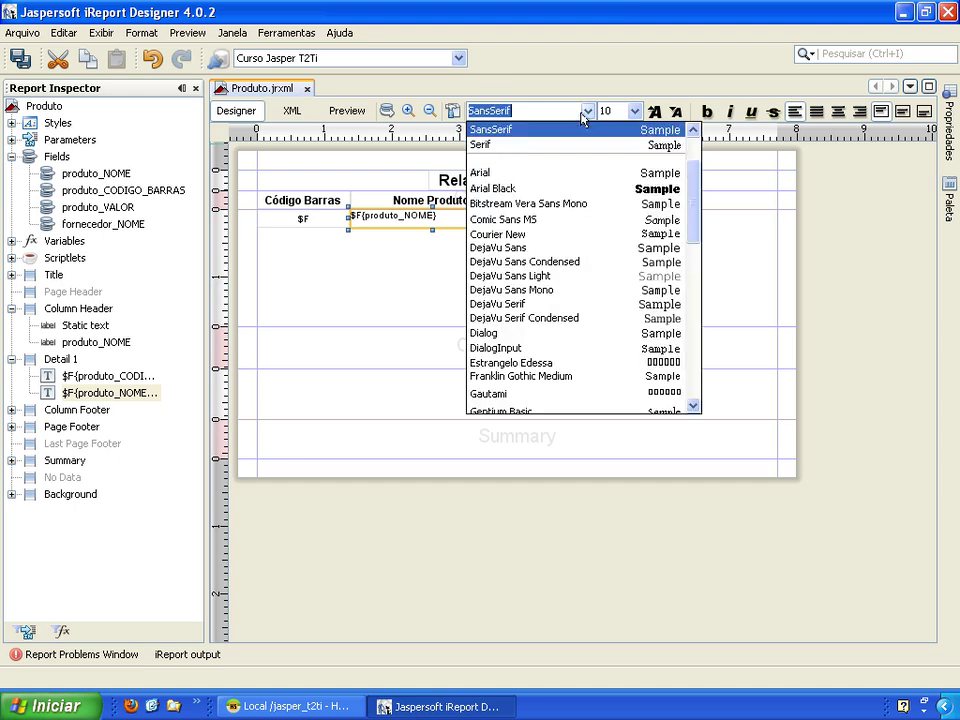
left_click(517, 175)
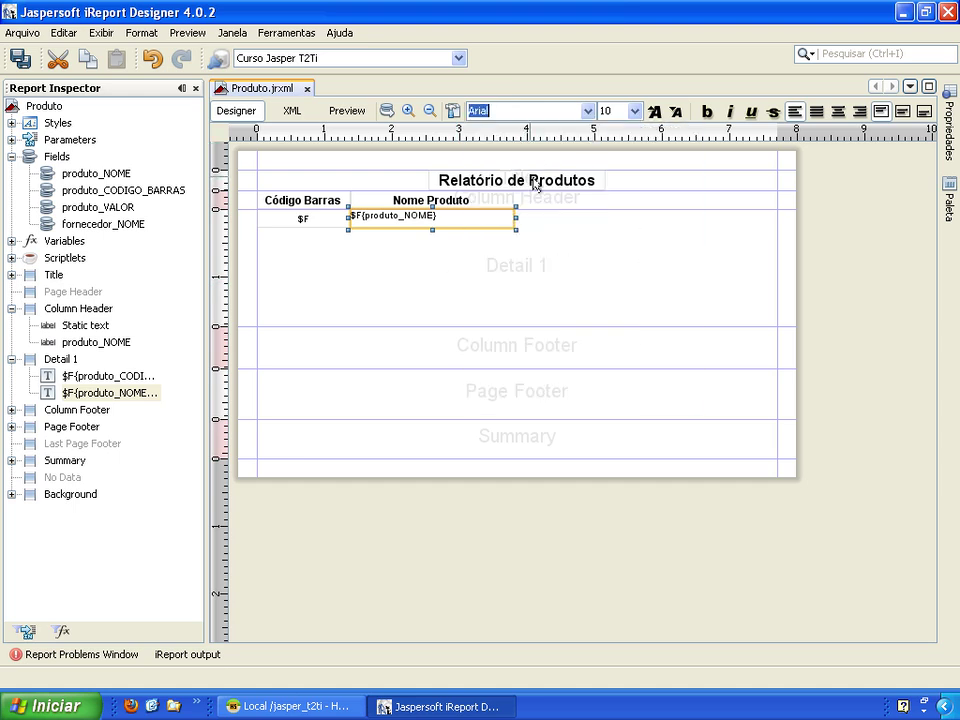
left_click(838, 112)
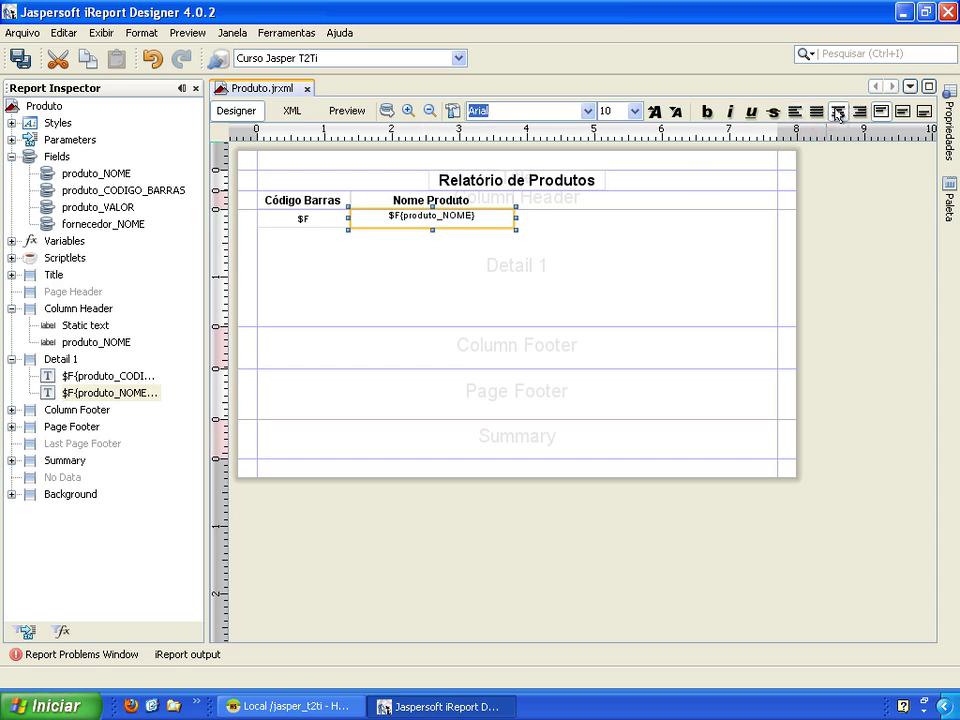
left_click(796, 113)
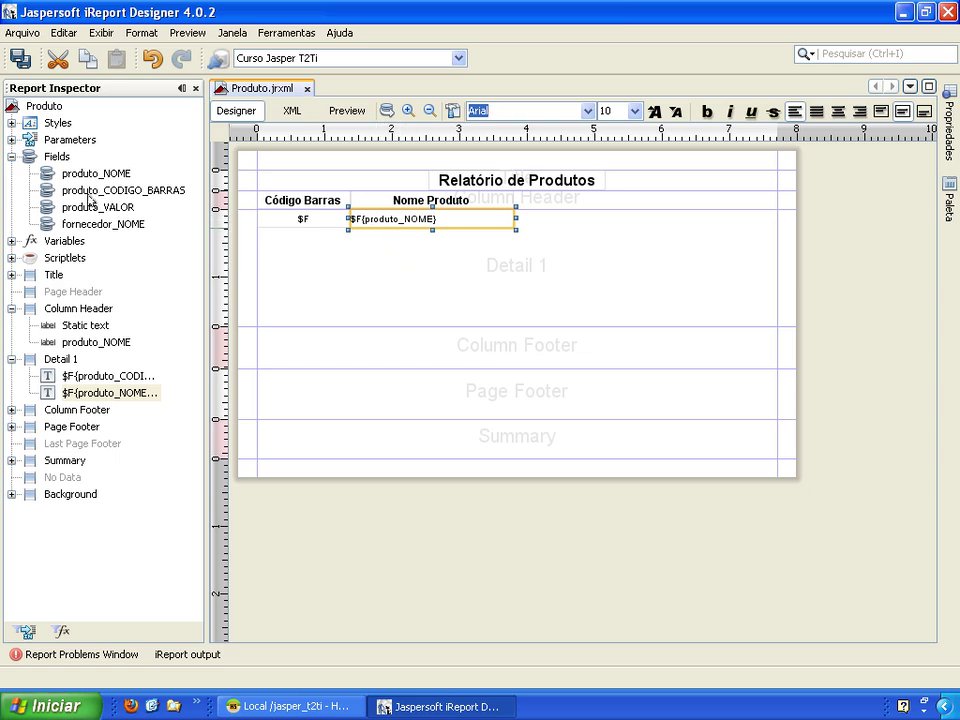
Add the fornecedor_NOME field to Detail 1 beside the product name, widening its label and field to about 6.4 on the ruler
left_click_drag(75, 229, 550, 229)
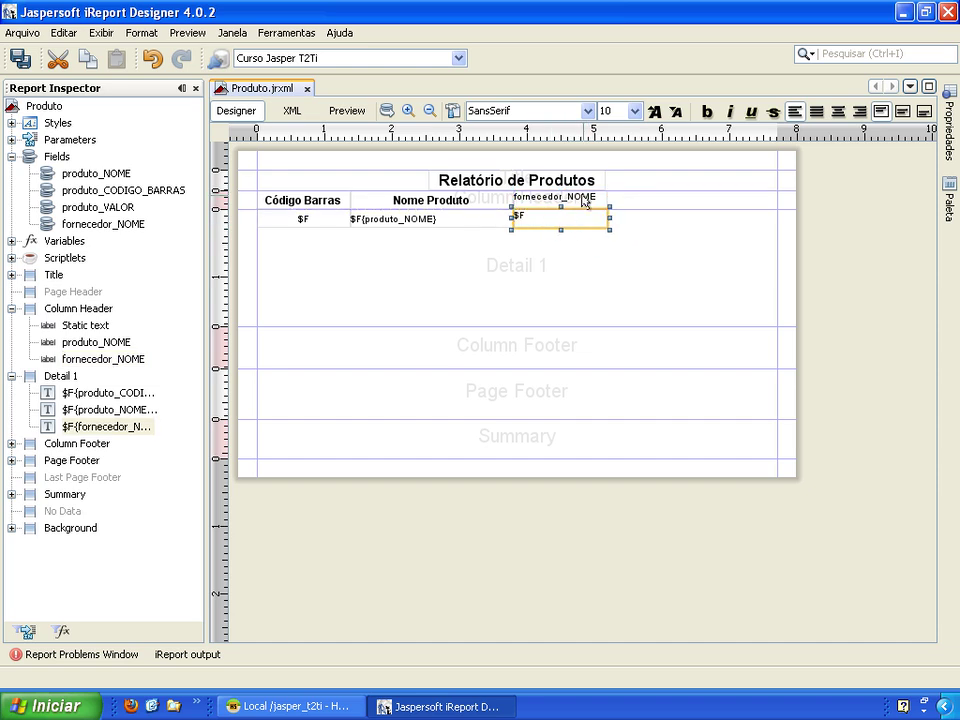
left_click(585, 202)
left_click_drag(610, 198, 689, 200)
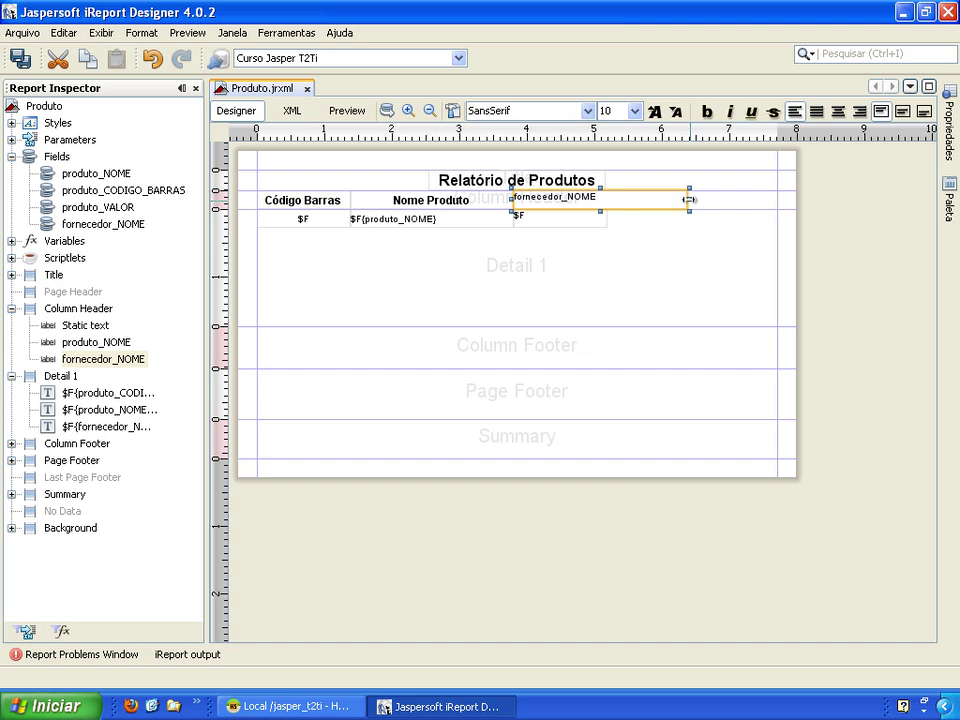
left_click(604, 219)
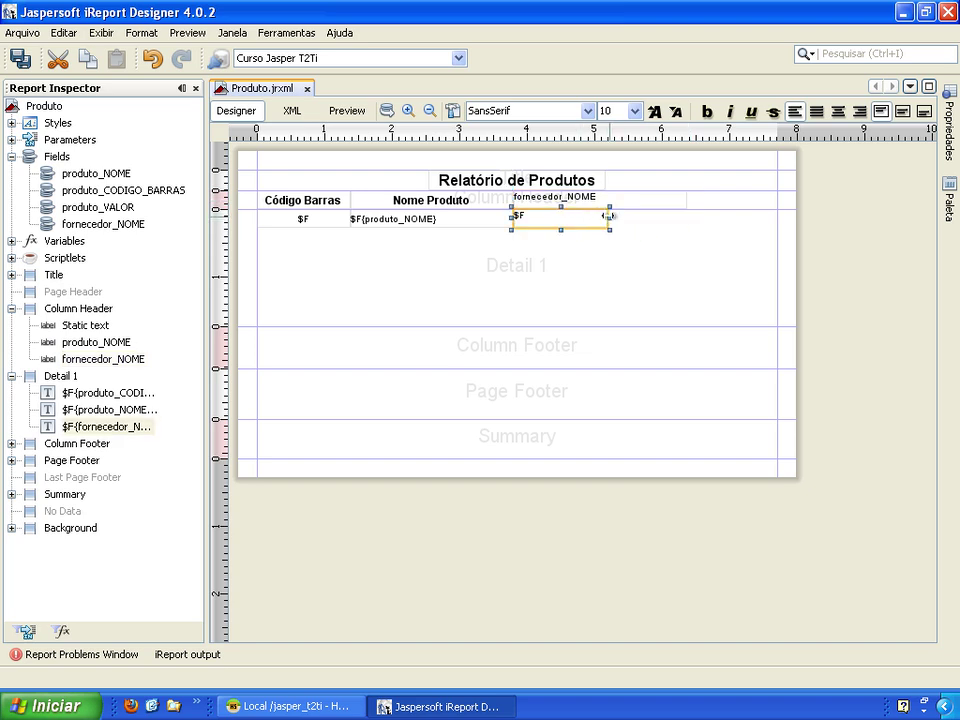
left_click_drag(612, 216, 689, 217)
Change the fornecedor_NOME column label's text to "Nome Fornecedor"
double_click(620, 198)
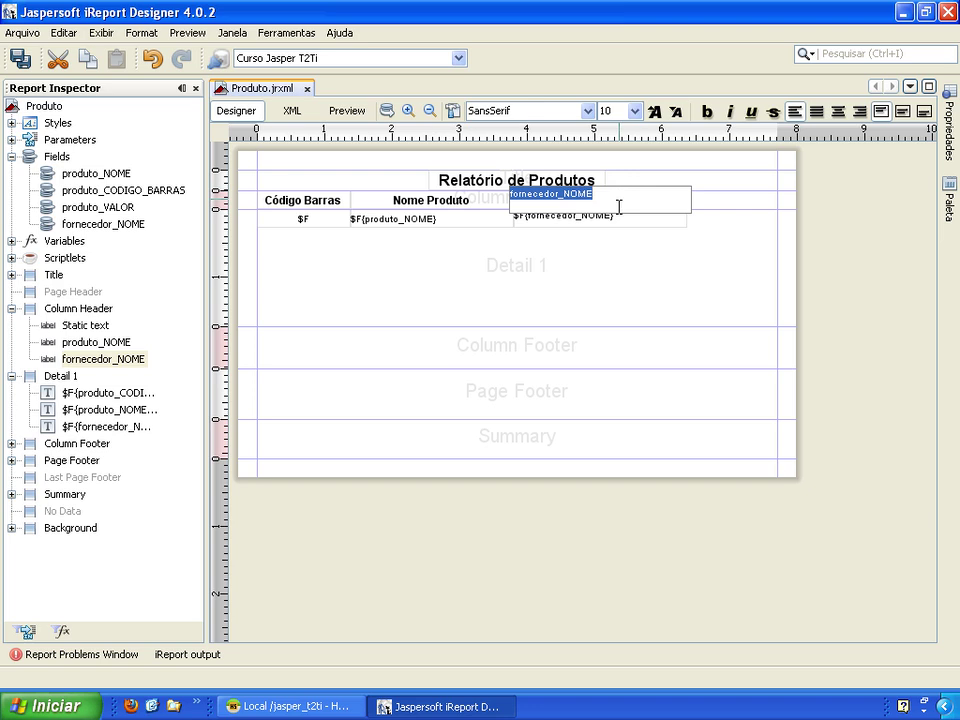
type("Nome F")
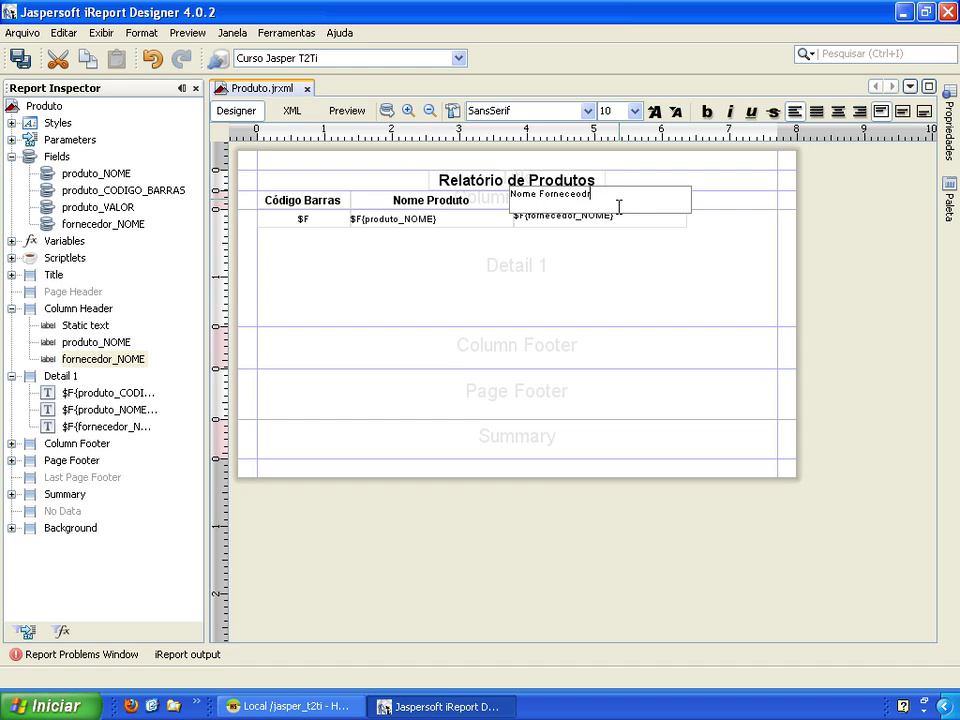
type("orneceodr")
key("Return")
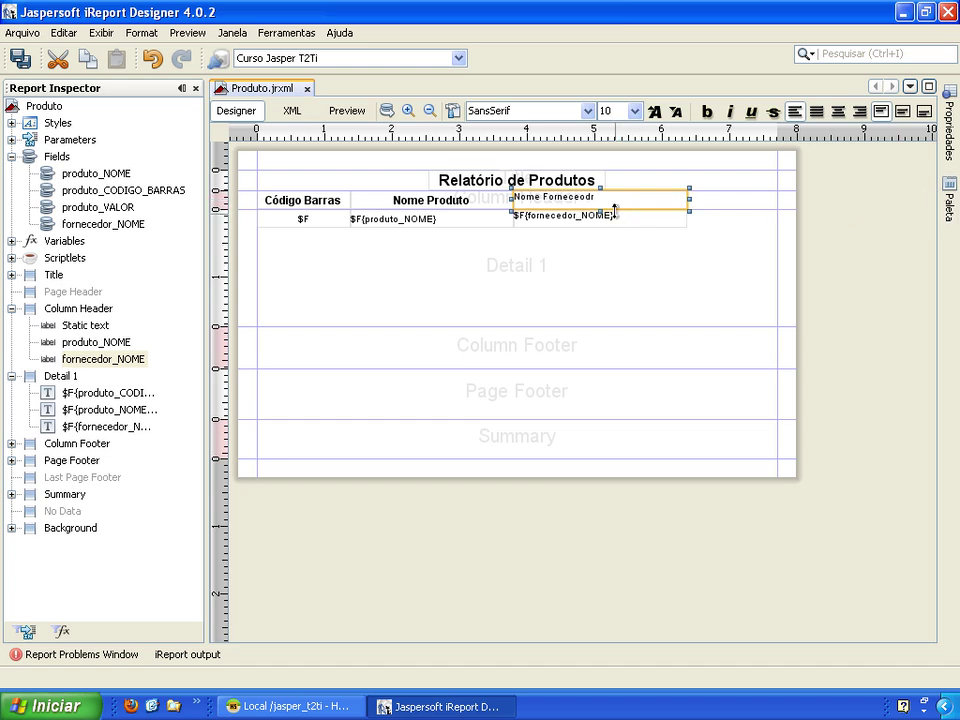
double_click(622, 200)
left_click(626, 195)
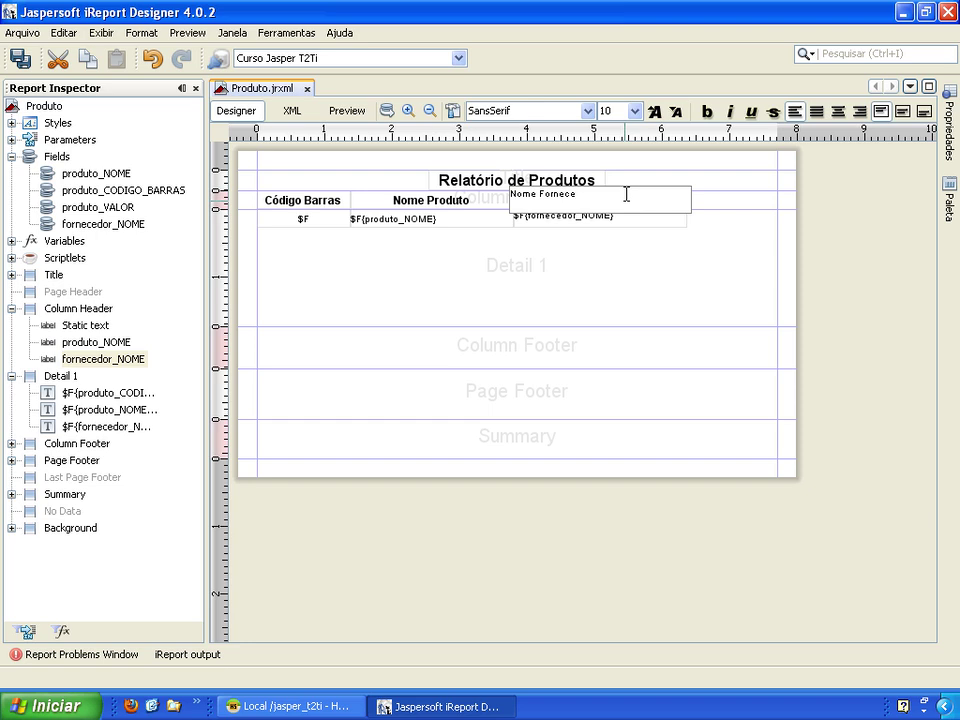
key("Return")
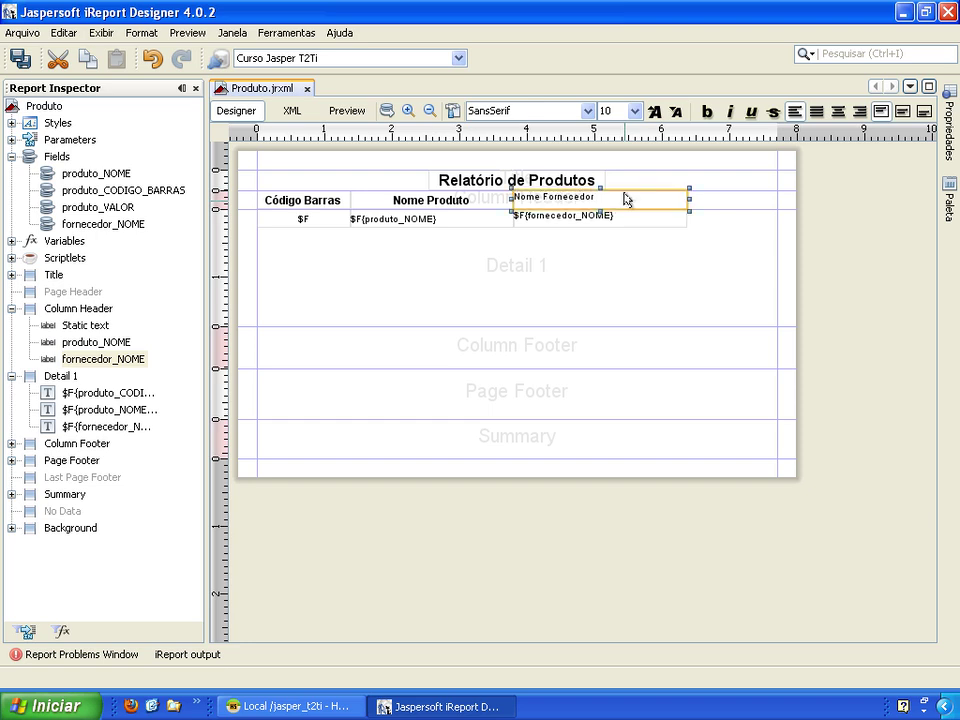
Format the Nome Fornecedor label as Arial 12 bold, centred horizontally and vertically, and vertically centre the $F{fornecedor_NOME} detail field
left_click(655, 113)
left_click(588, 111)
left_click(505, 172)
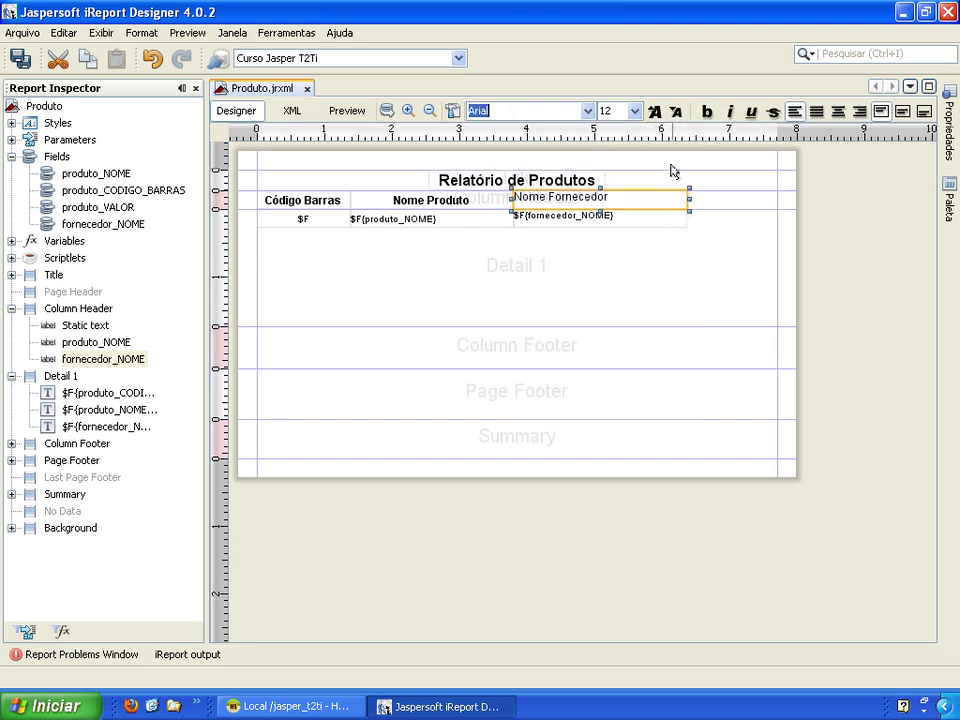
left_click(707, 111)
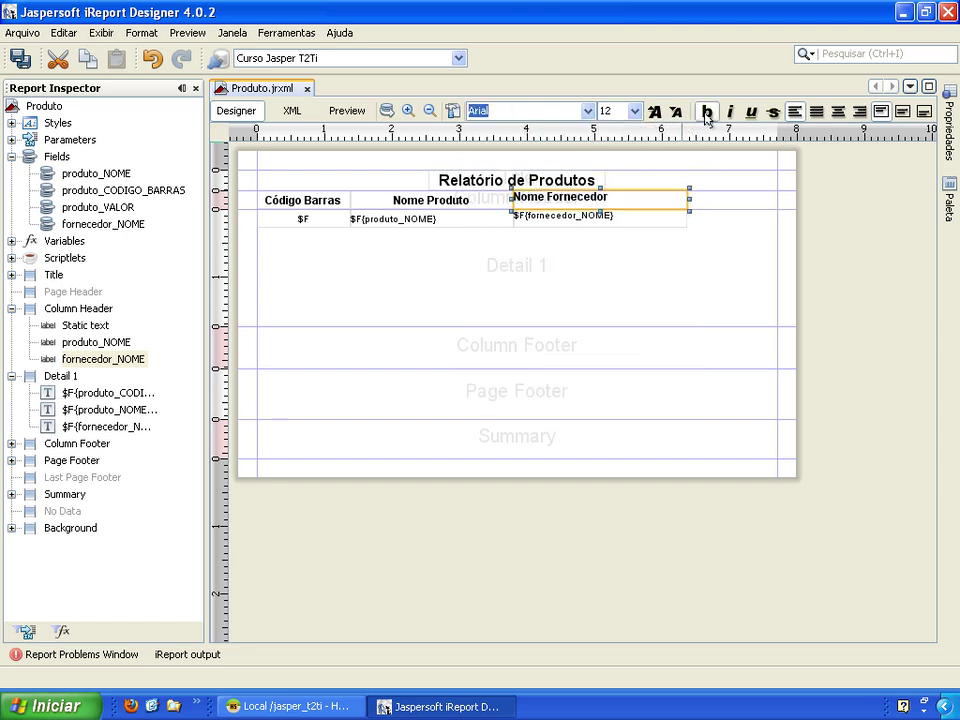
left_click(837, 112)
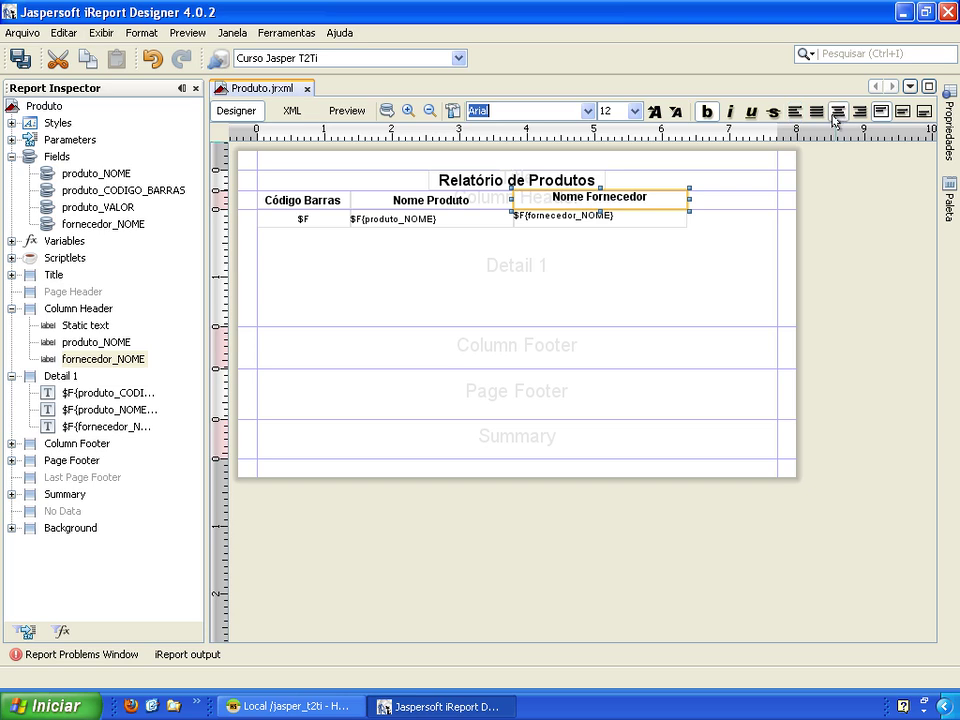
left_click(903, 112)
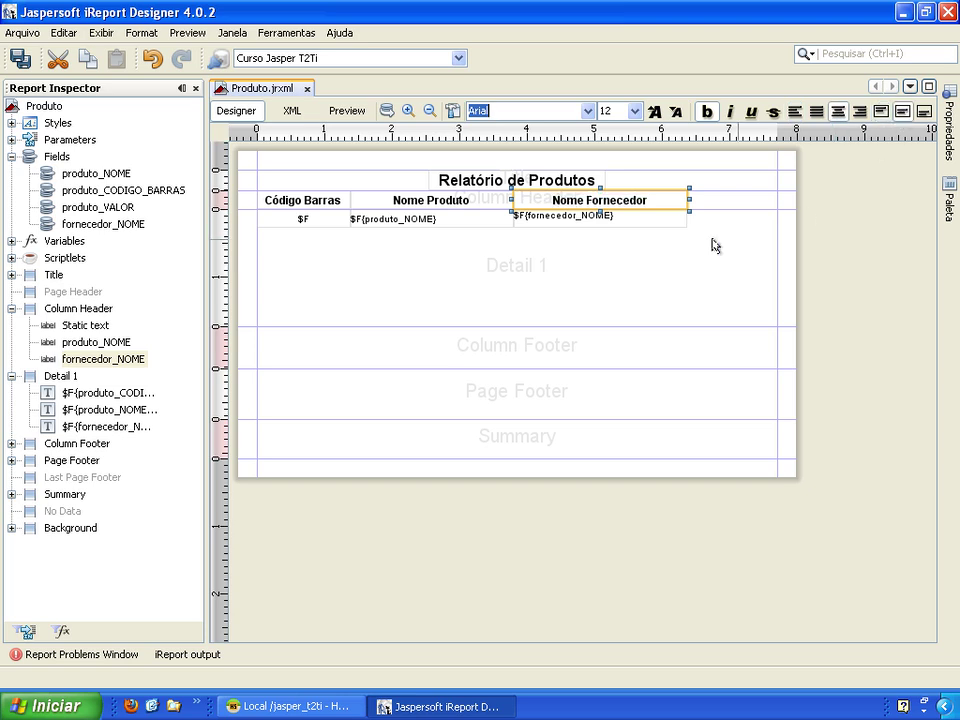
left_click(595, 218)
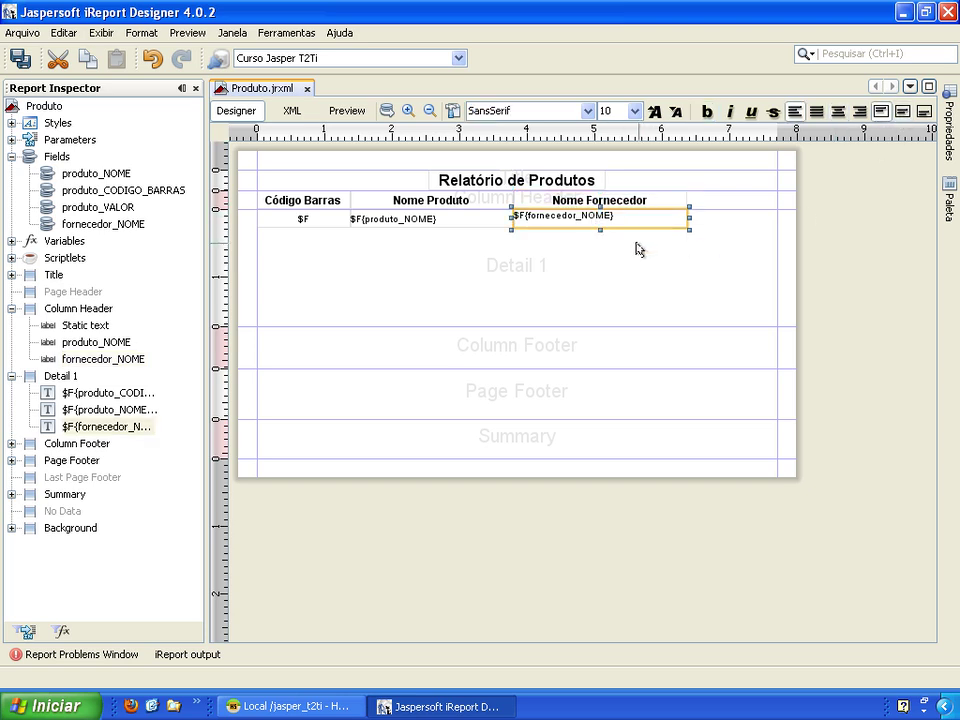
left_click(903, 113)
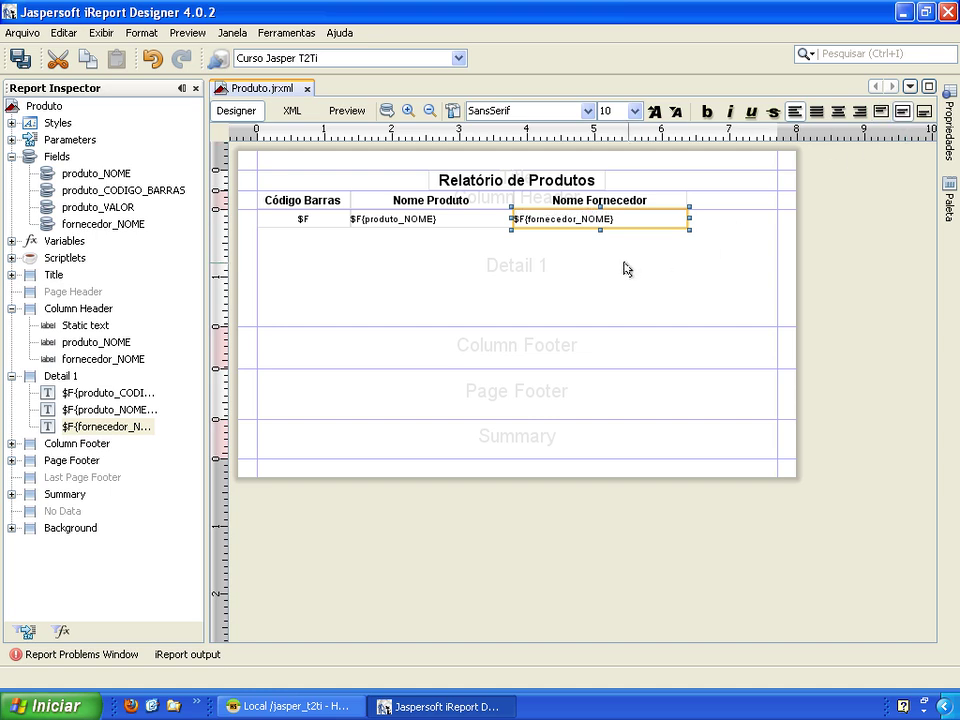
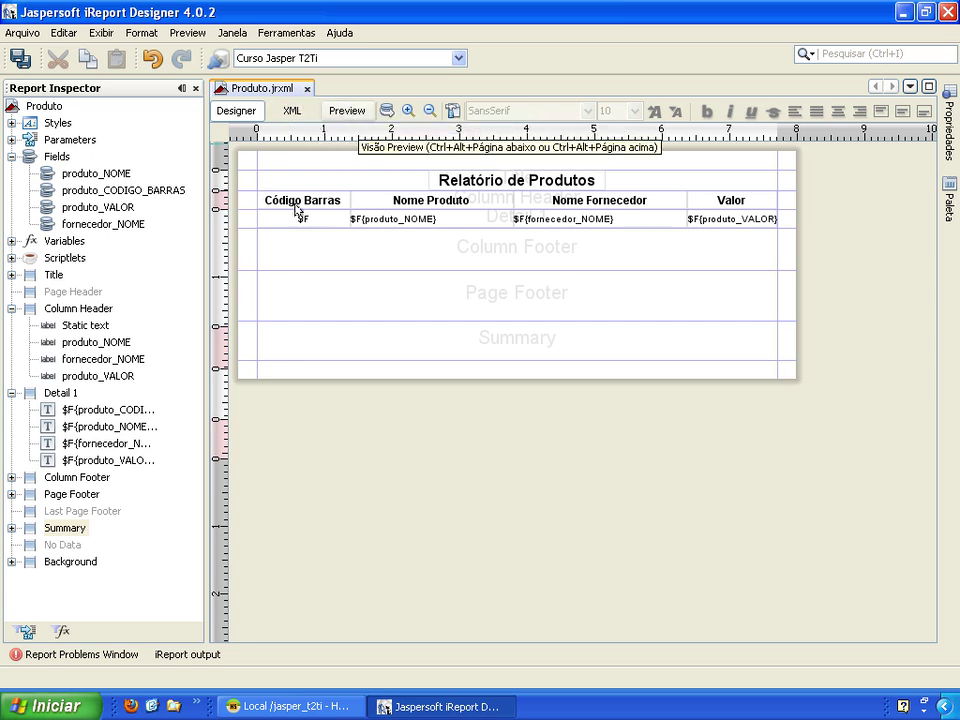
Preview the product report, look through its rows, and return to the design view
key("ctrl+alt+Page_Down")
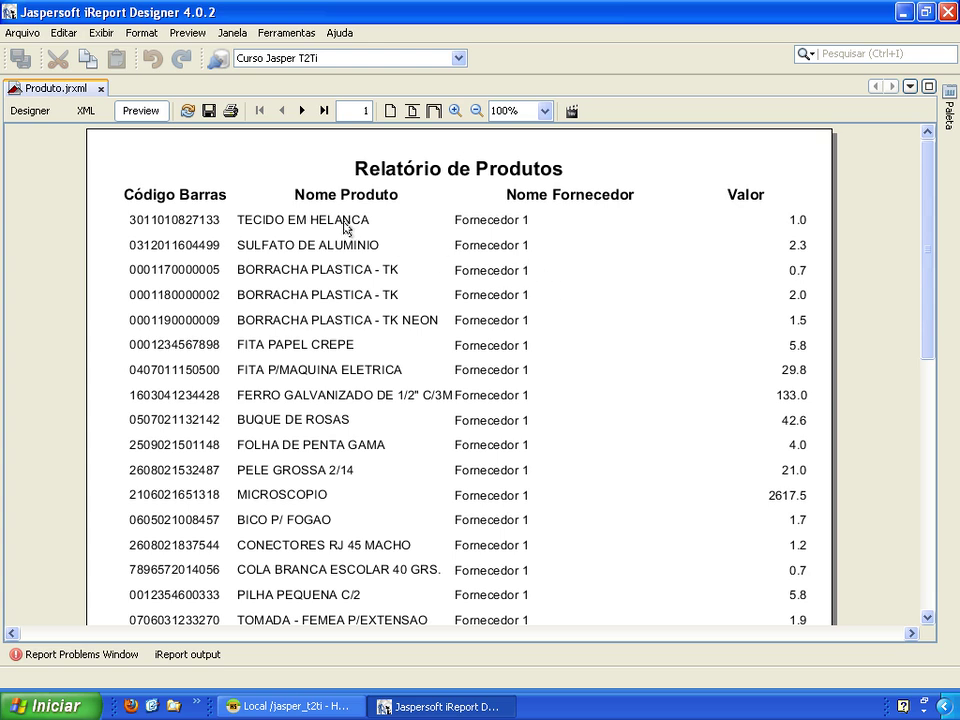
scroll(205, 281, "down", 1)
scroll(205, 281, "down", 2)
scroll(206, 282, "up", 5)
left_click(30, 112)
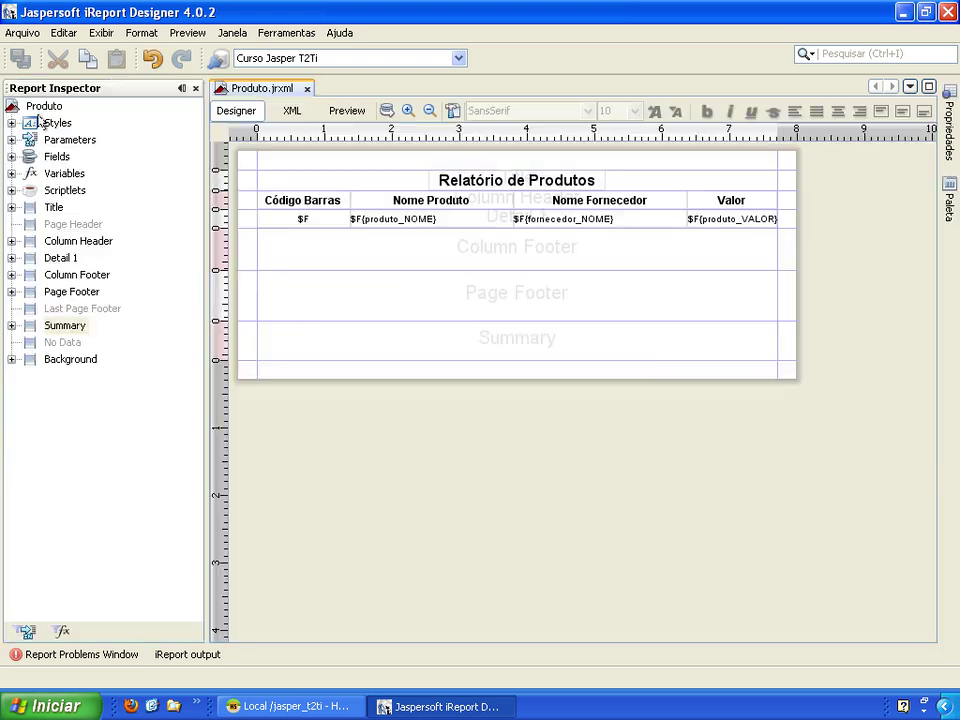
Give the $F{produto_VALOR} detail field the number pattern #,##0.00;-#,##0.00, with two decimal places and the 1000 separator
left_click(727, 220)
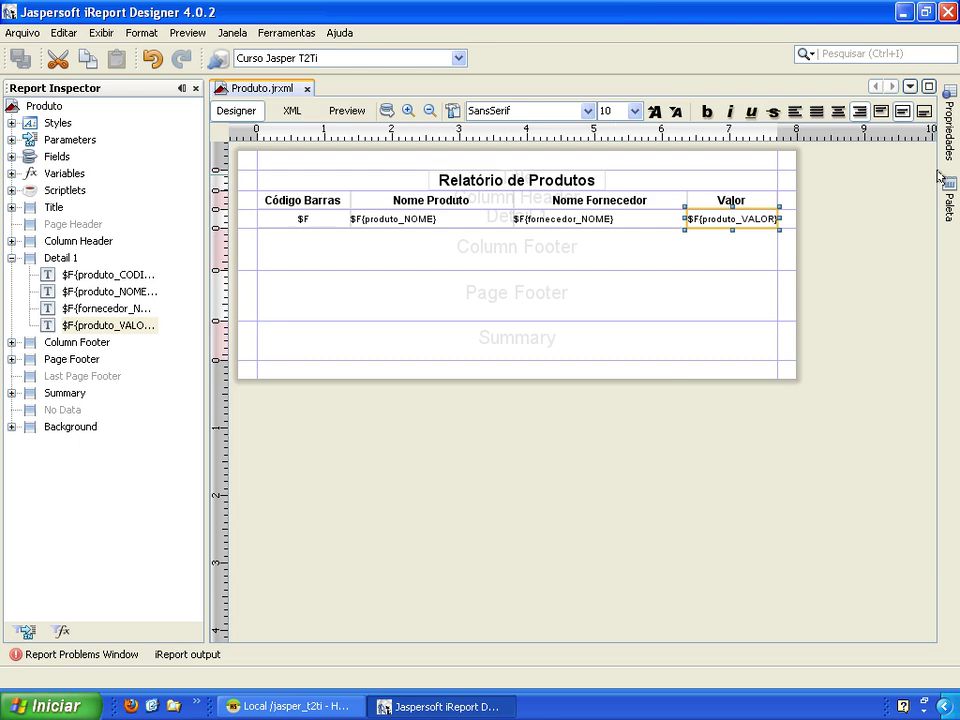
left_click(946, 140)
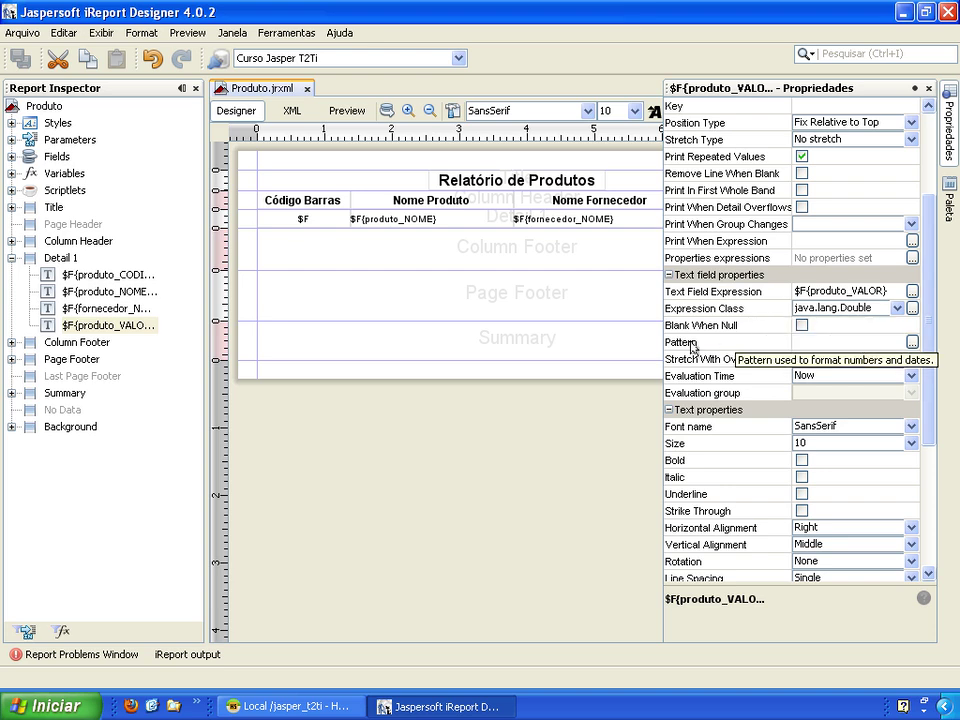
left_click(912, 343)
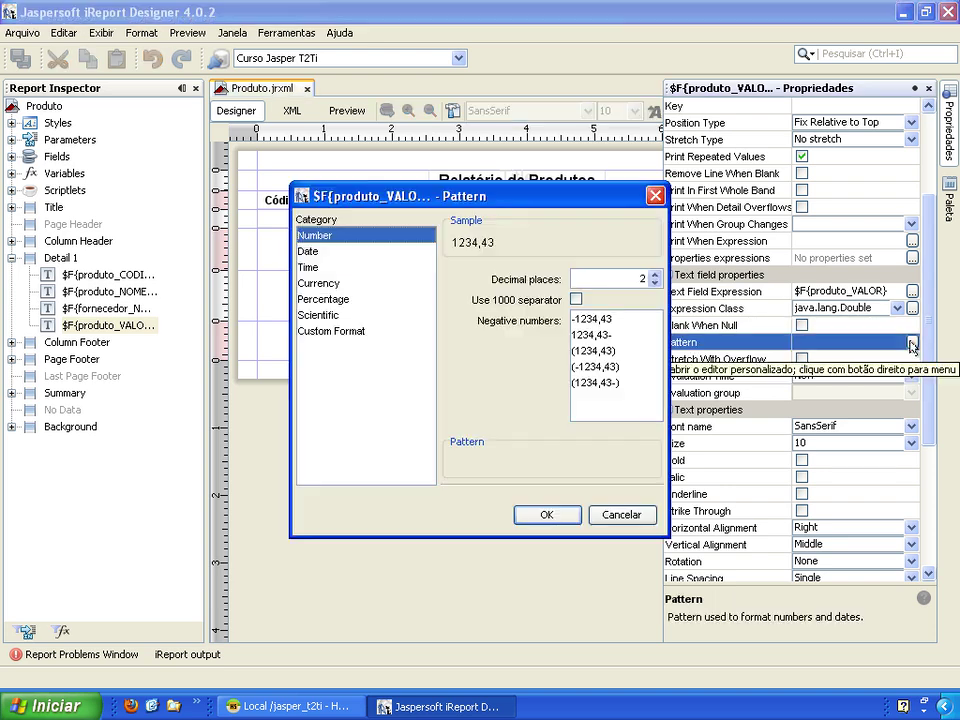
left_click_drag(503, 204, 441, 181)
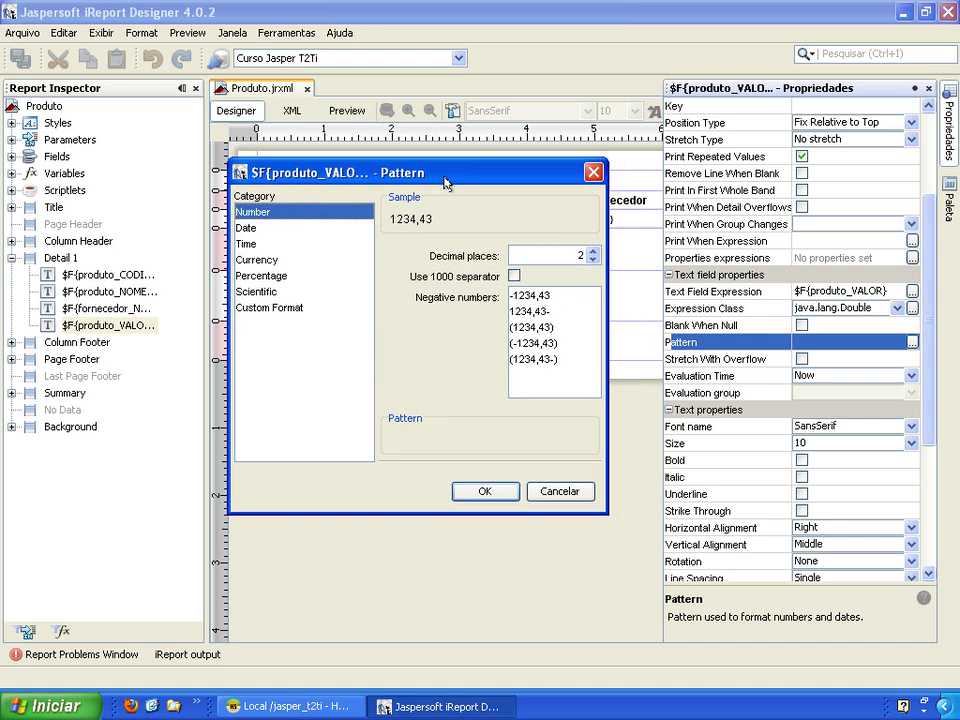
left_click(514, 296)
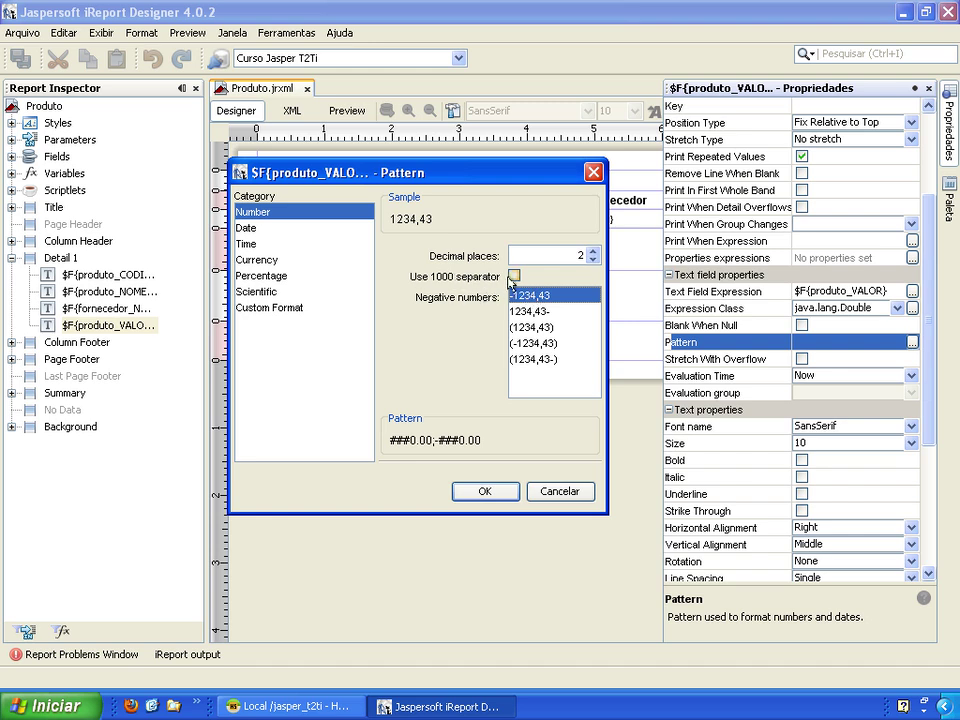
left_click(514, 276)
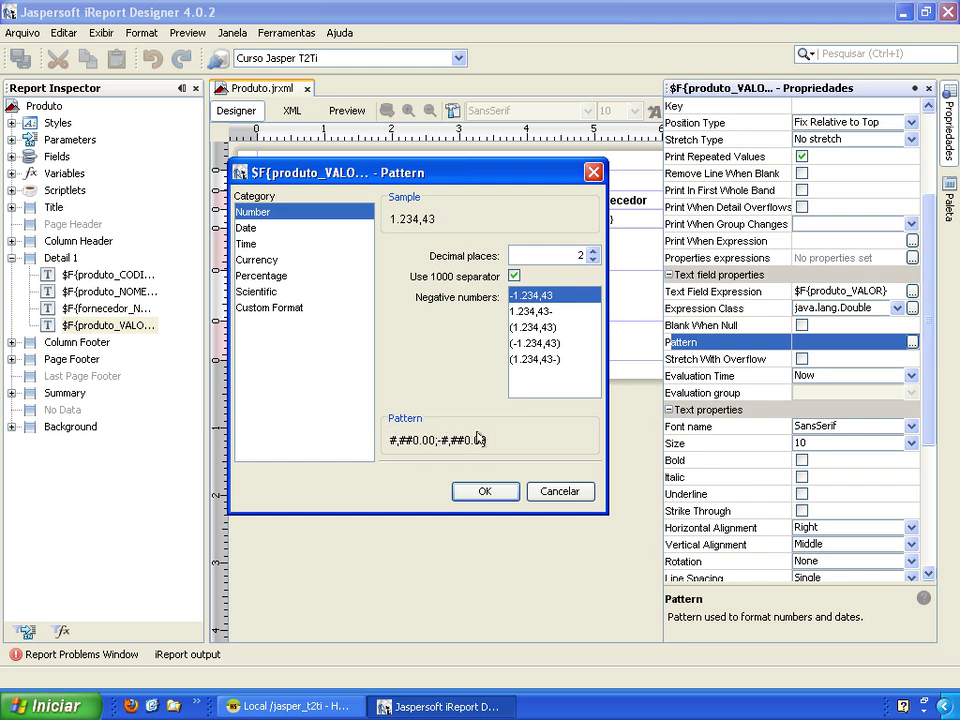
left_click(485, 494)
left_click(443, 304)
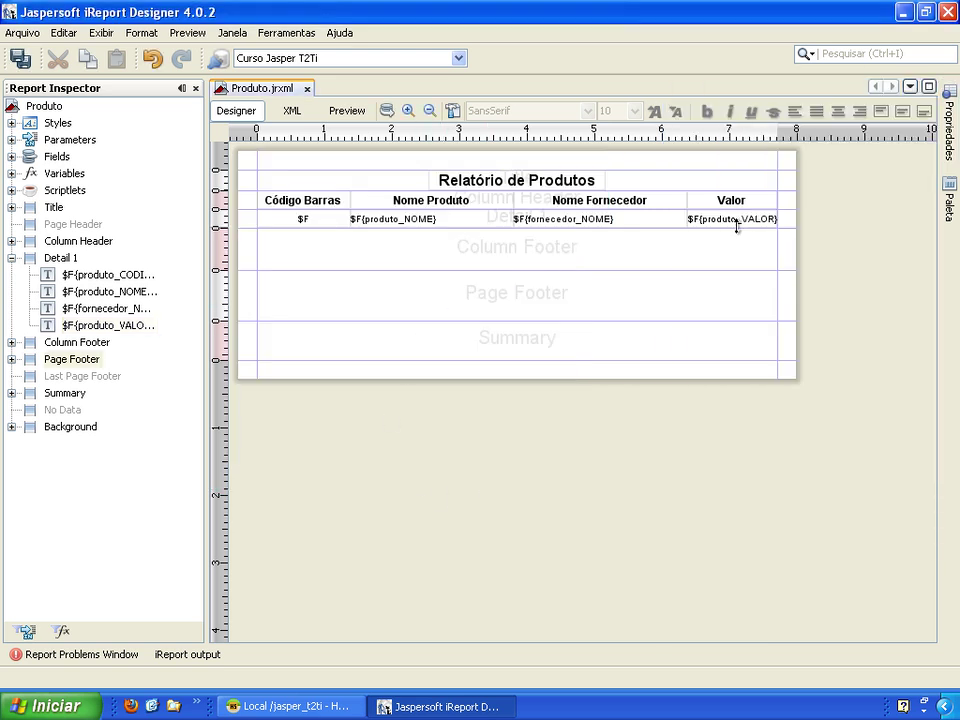
left_click(741, 225)
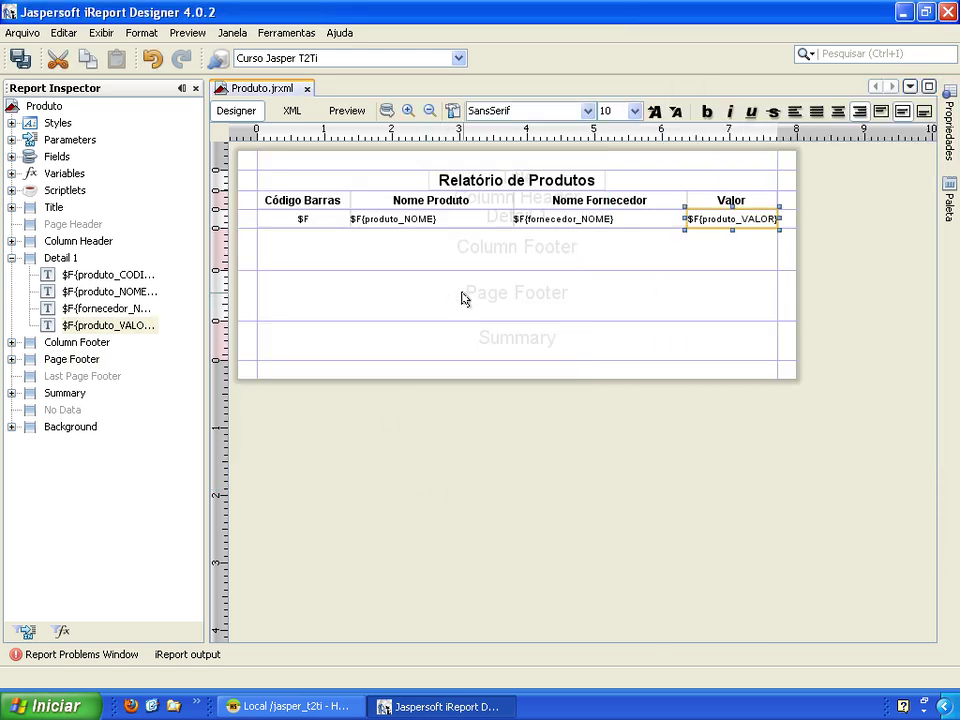
Set the background colour of the Código Barras, Nome Produto, Nome Fornecedor and Valor column labels to cinzaClaro
left_click(307, 203)
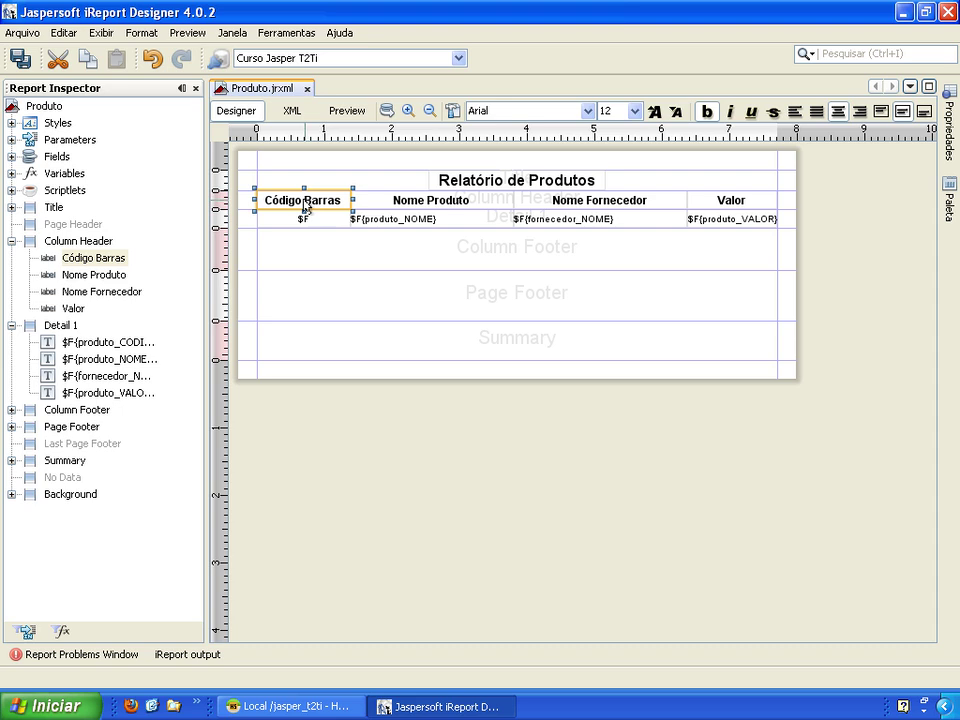
left_click(382, 205, "shift")
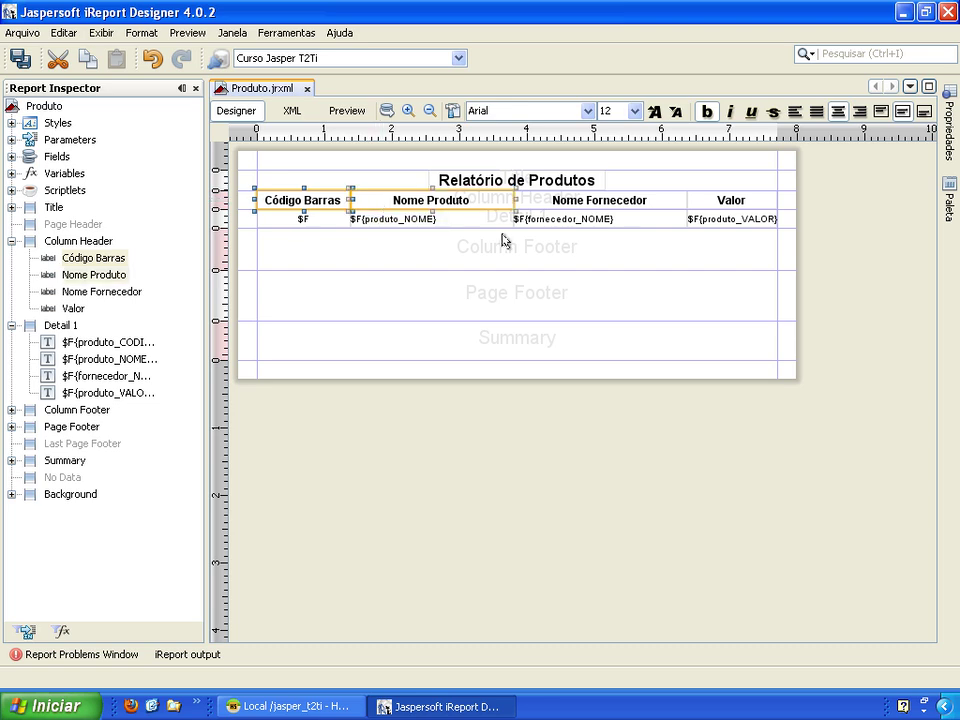
left_click(552, 208, "shift")
left_click(700, 203, "shift")
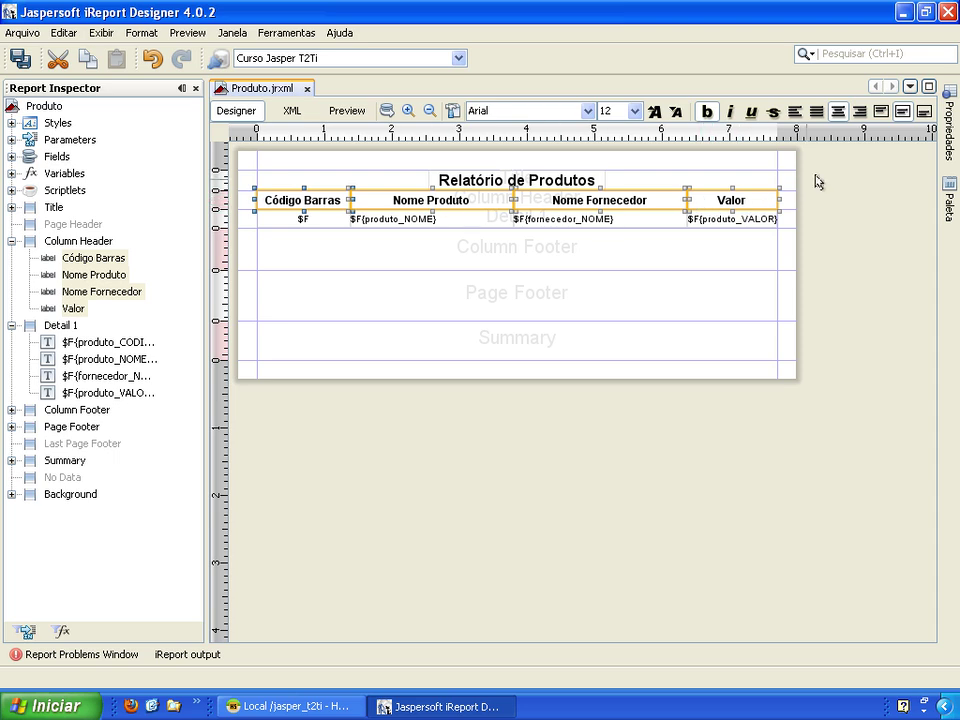
left_click(944, 125)
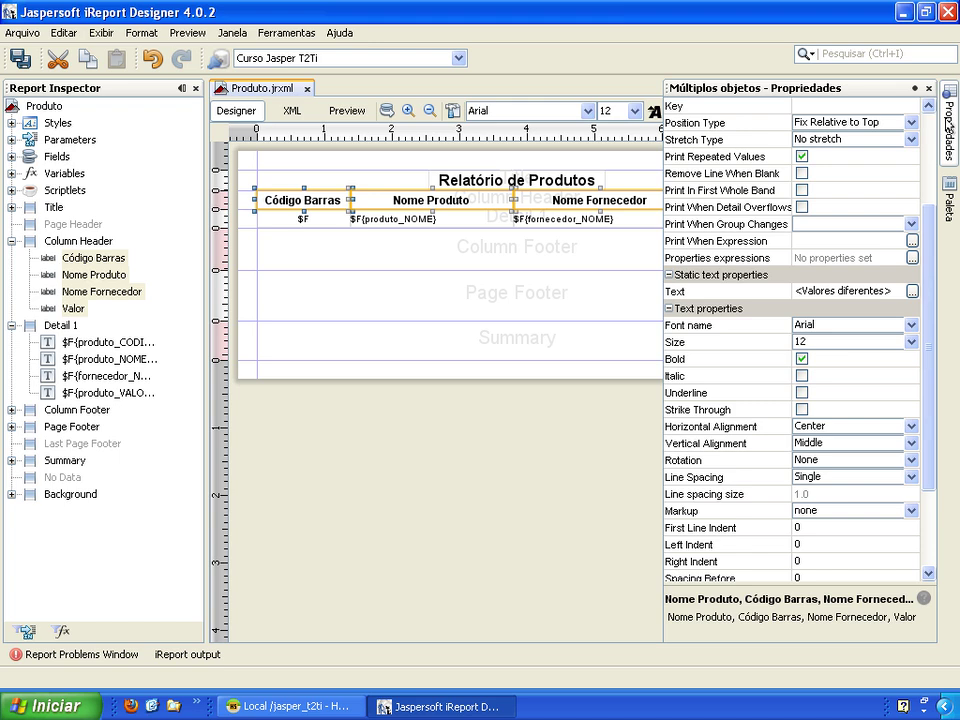
scroll(857, 257, "down", 1)
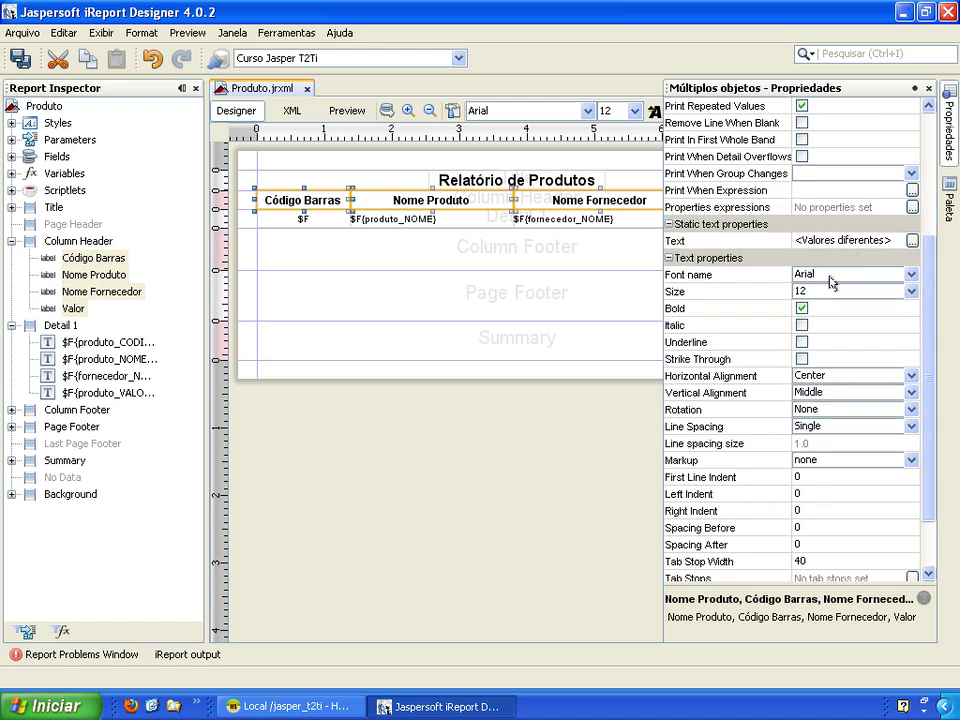
scroll(824, 275, "up", 4)
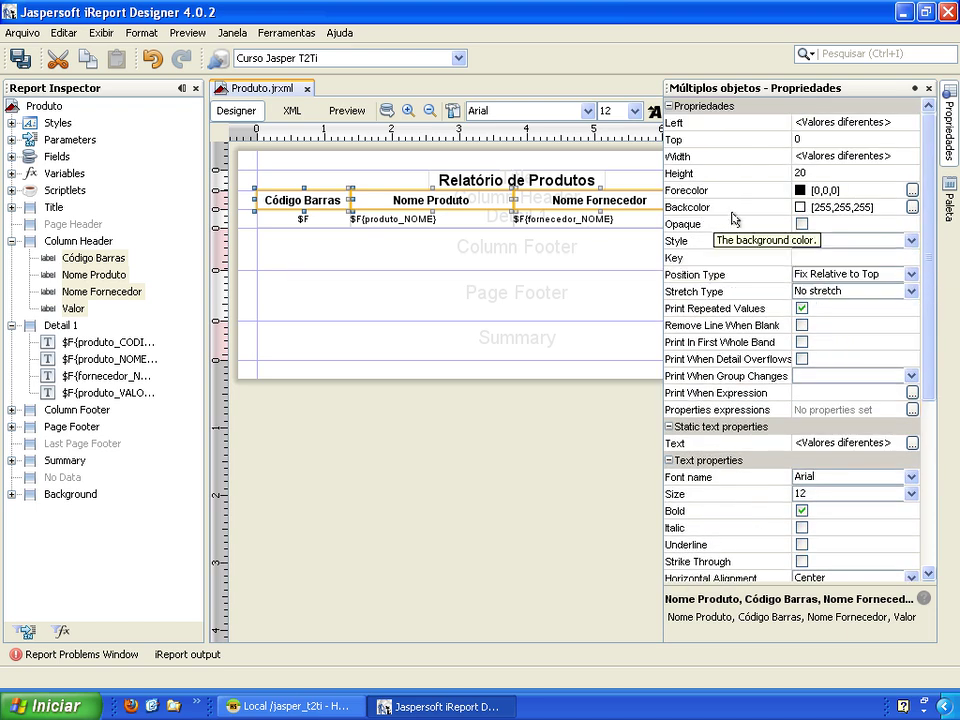
left_click(912, 207)
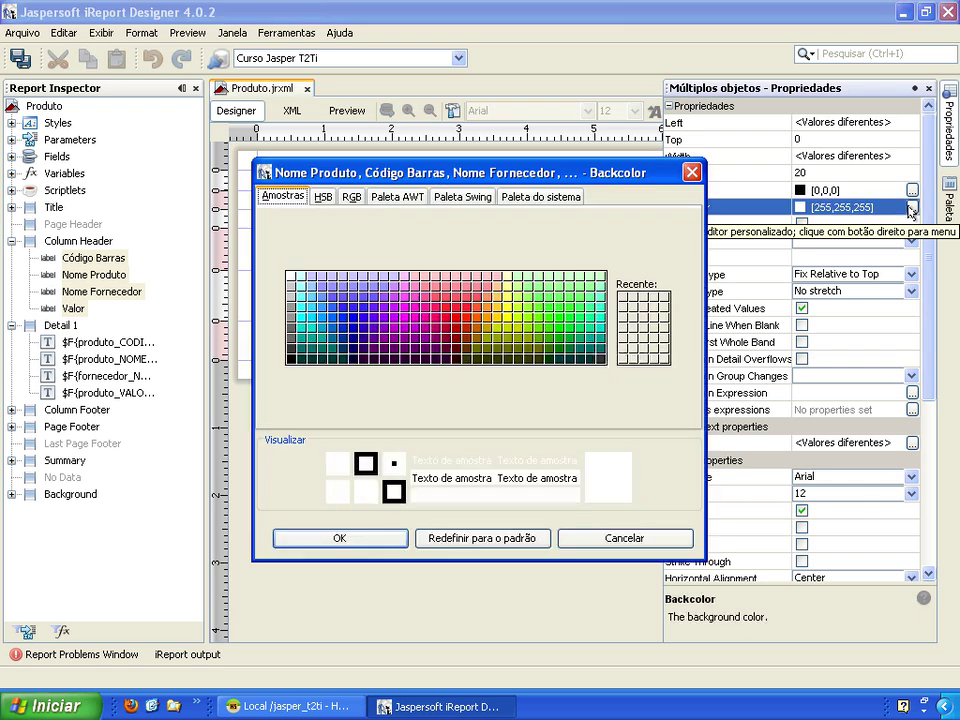
left_click(386, 197)
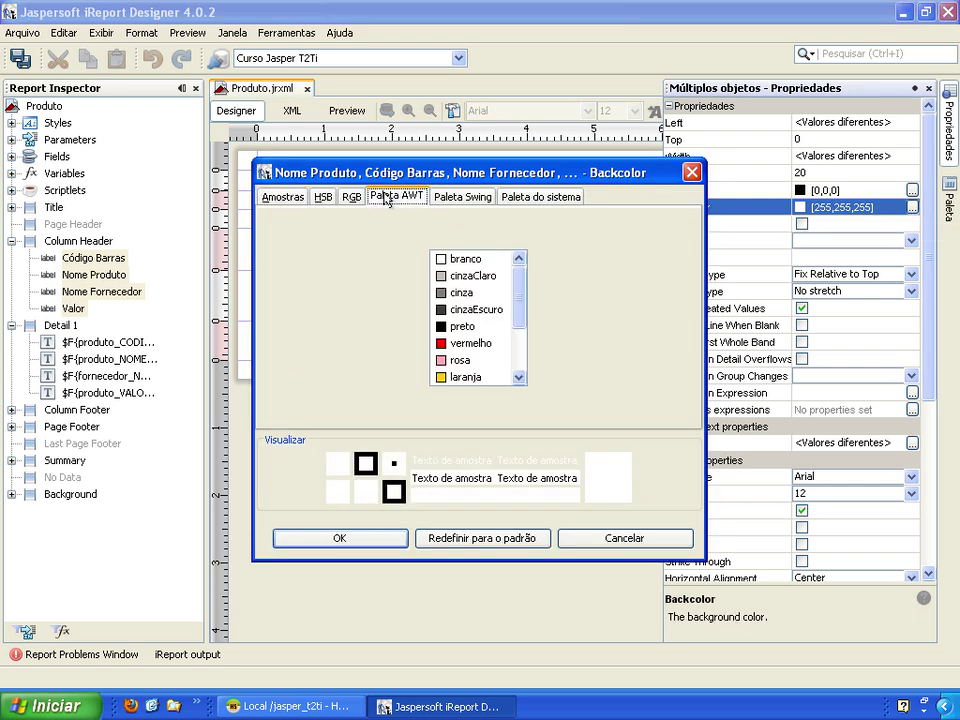
left_click(458, 279)
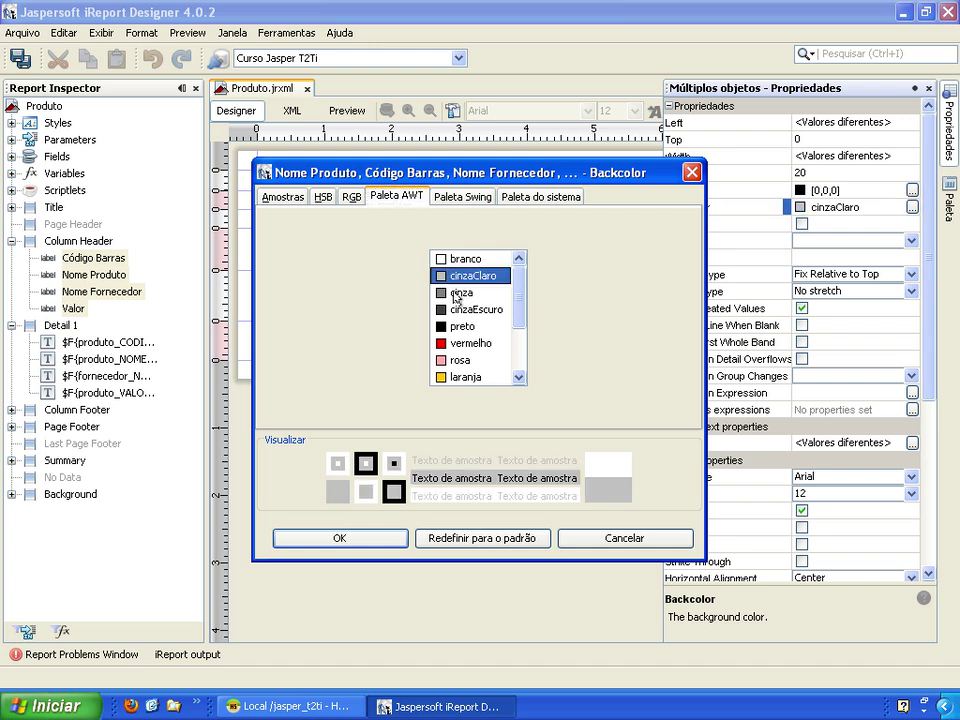
left_click(341, 539)
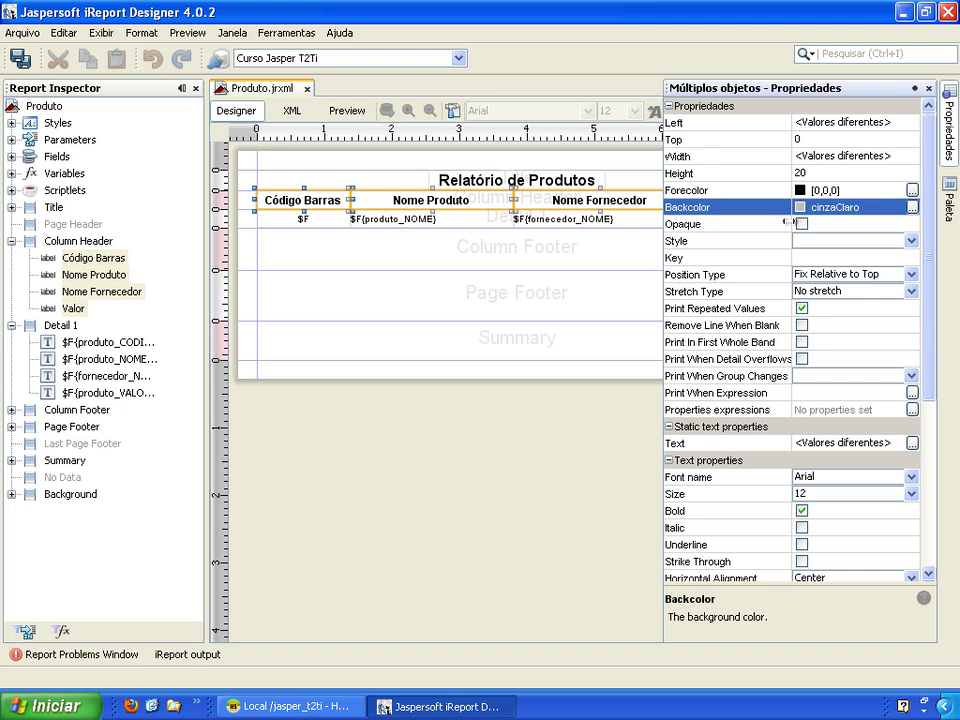
Make the four selected column labels opaque and preview the report
left_click(801, 226)
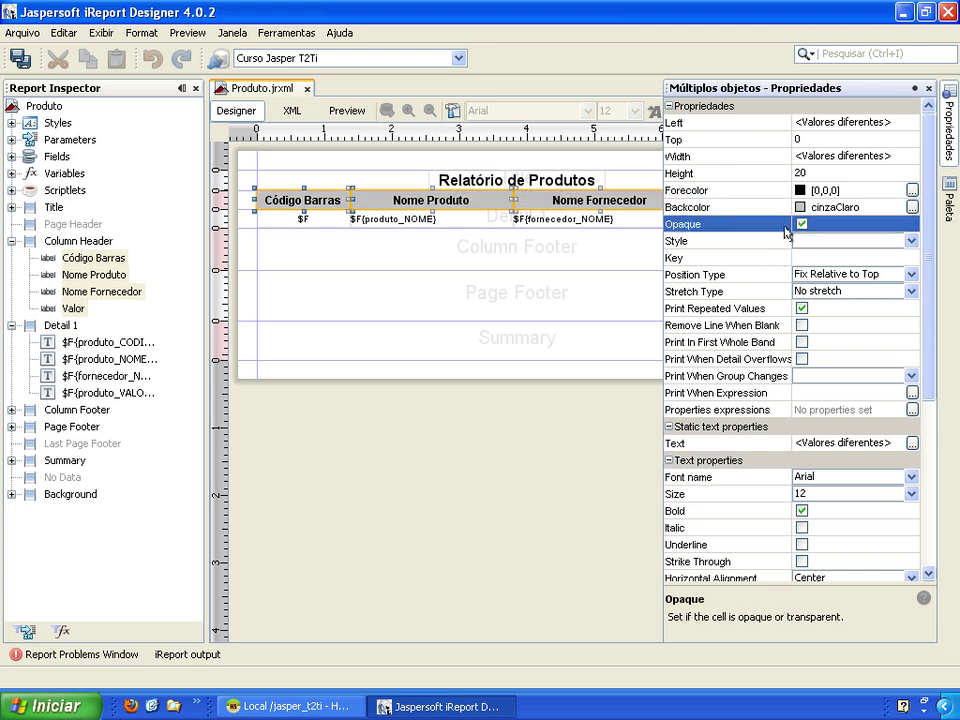
left_click(439, 257)
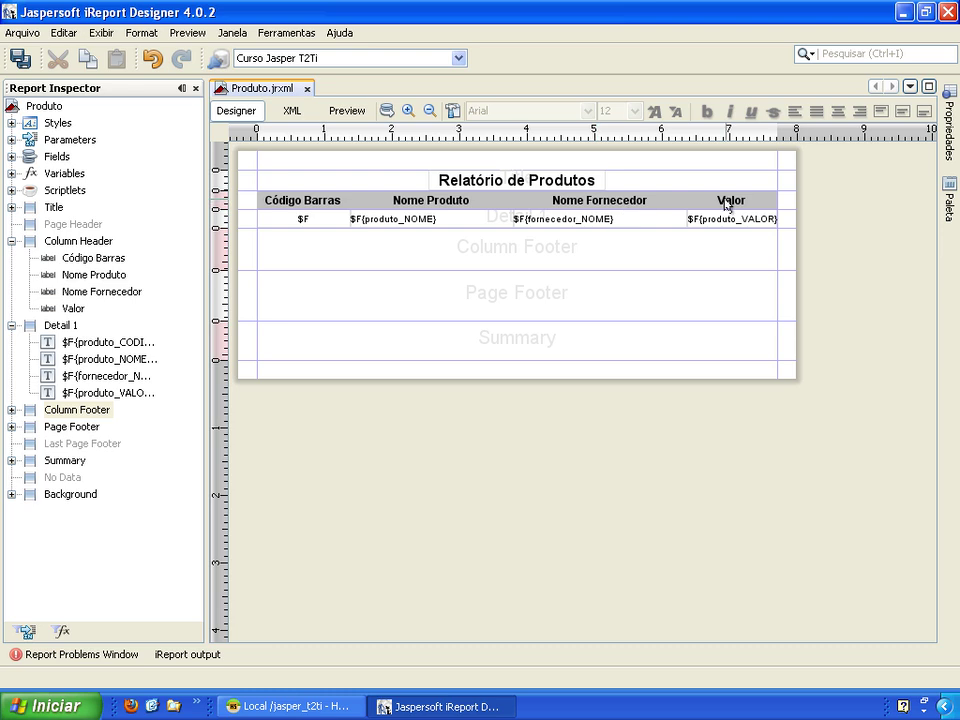
left_click(345, 111)
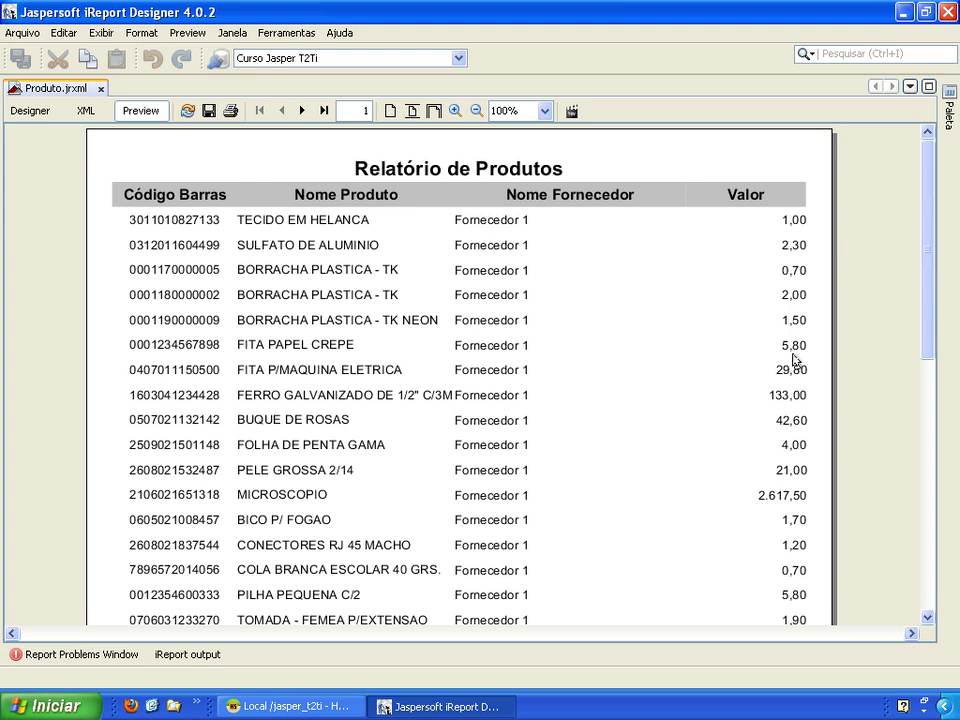
Check the shaded column labels and formatted values on the first three pages of the report preview, returning to page 1
scroll(778, 260, "down", 5)
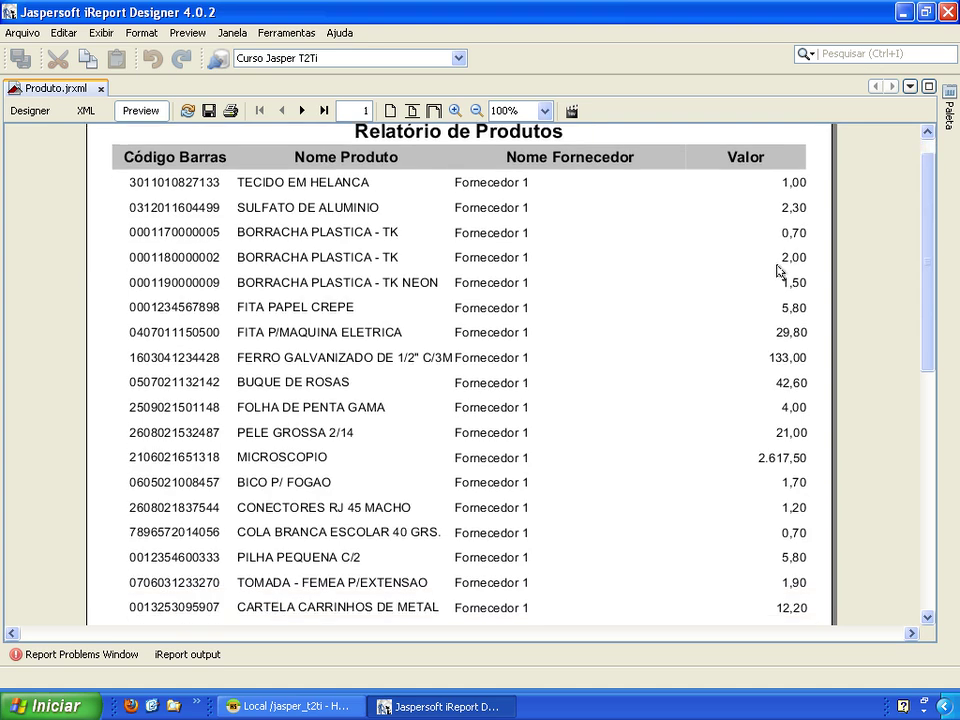
scroll(778, 287, "down", 4)
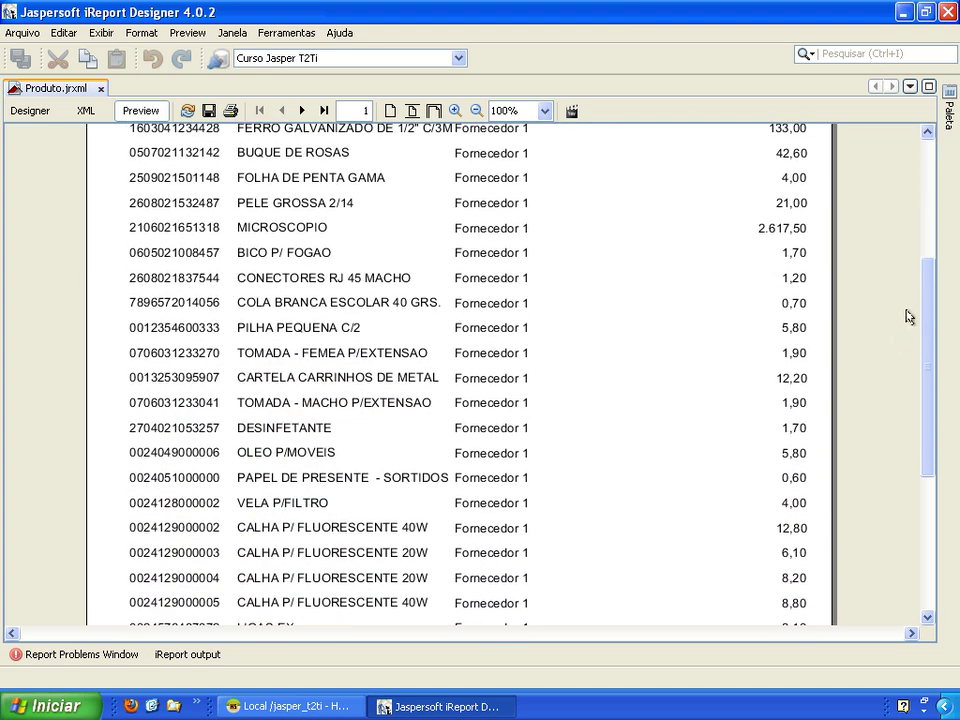
left_click_drag(926, 349, 925, 220)
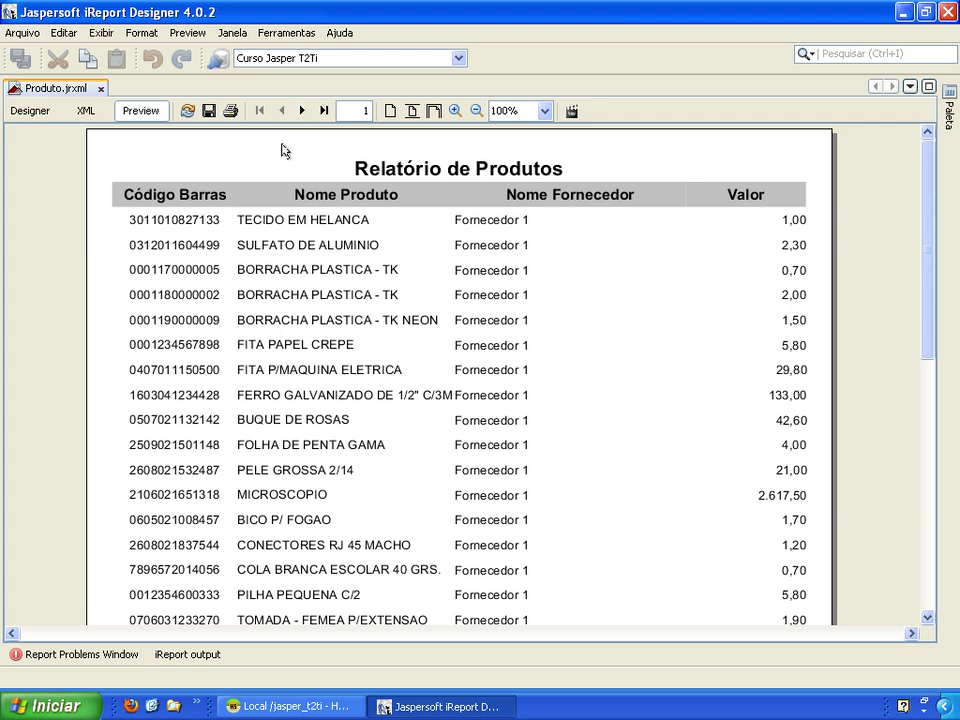
left_click(300, 112)
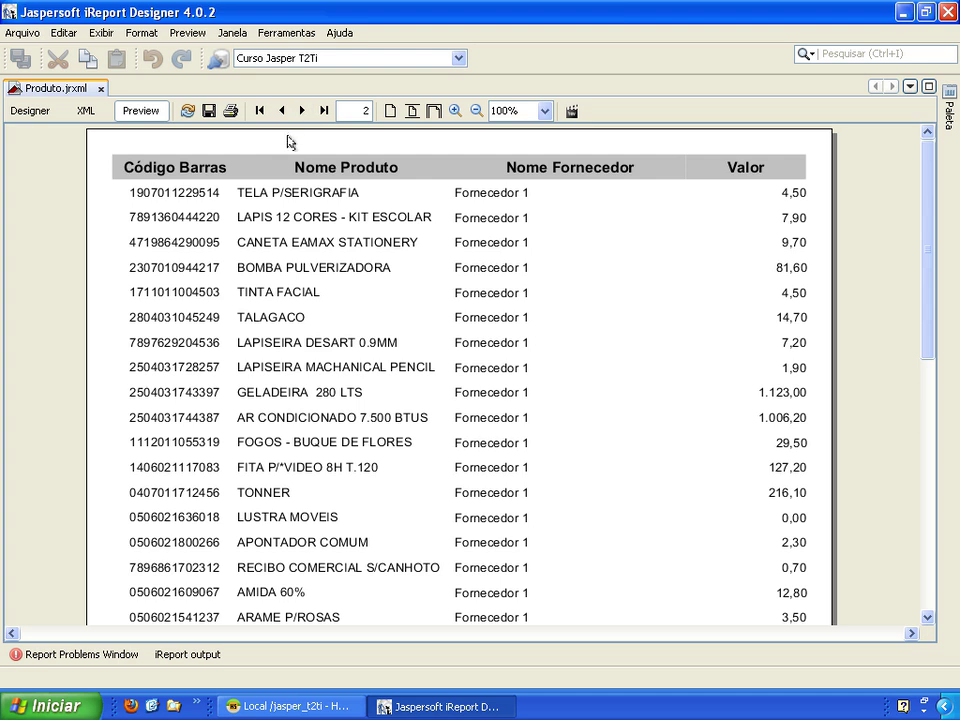
left_click(301, 112)
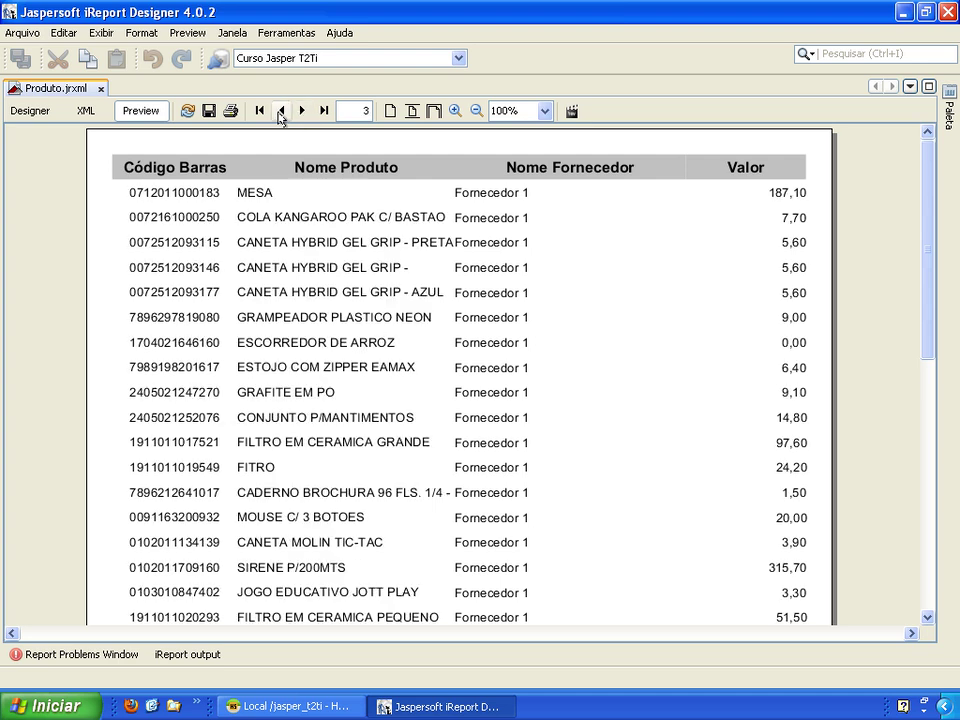
left_click(281, 111)
left_click(281, 111)
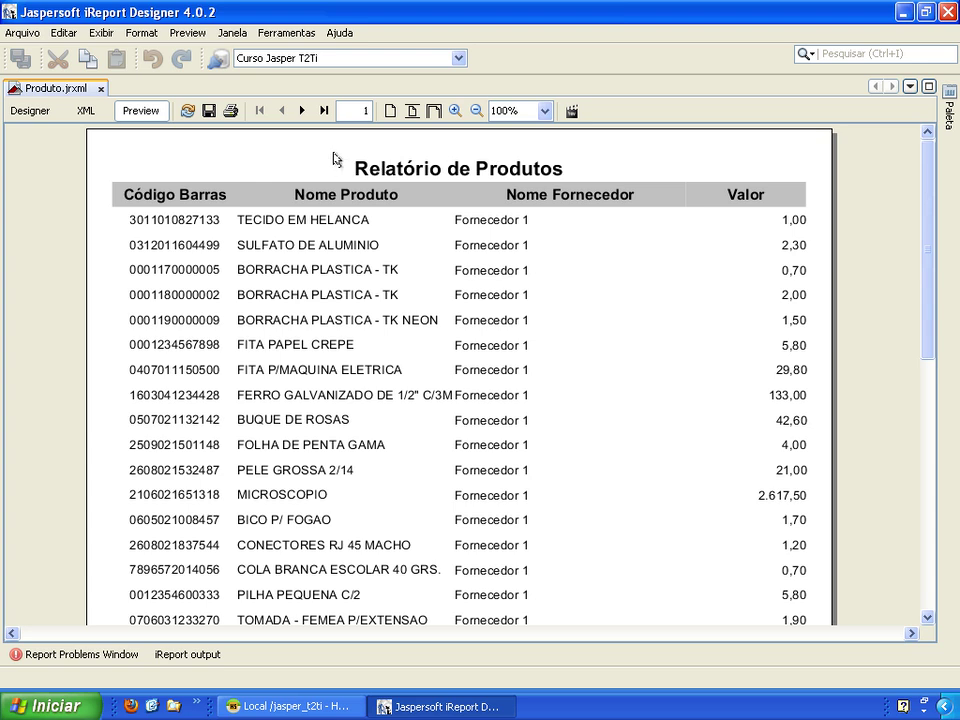
Page forward through the previewed report to page 11, checking the column labels and product rows, and return to the first page
left_click(301, 111)
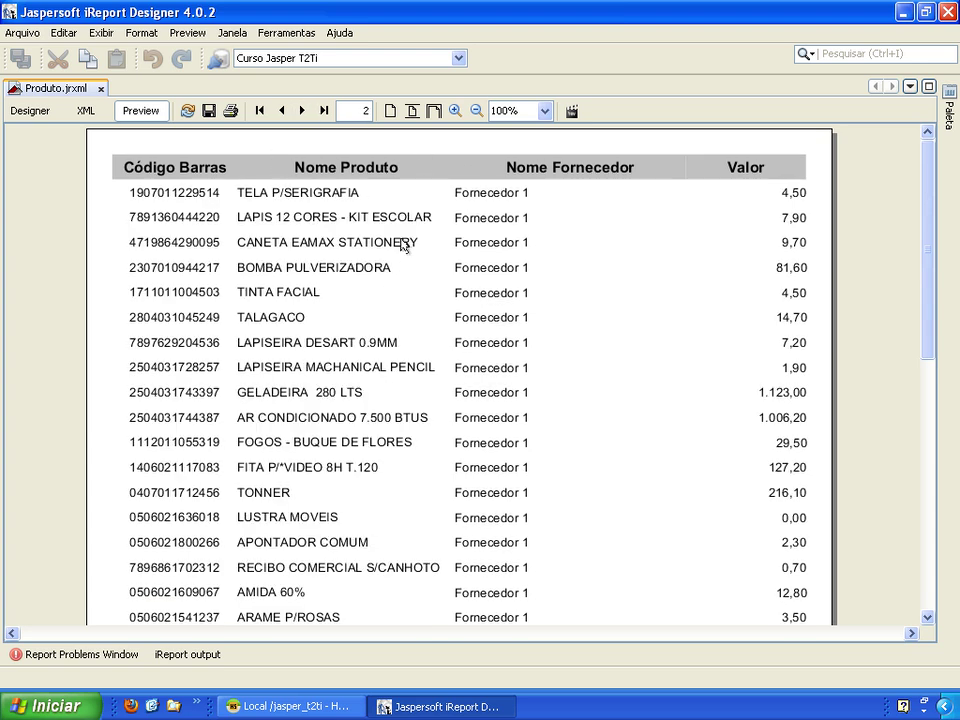
scroll(409, 306, "down", 5)
scroll(413, 313, "up", 5)
left_click(297, 114)
left_click(297, 114)
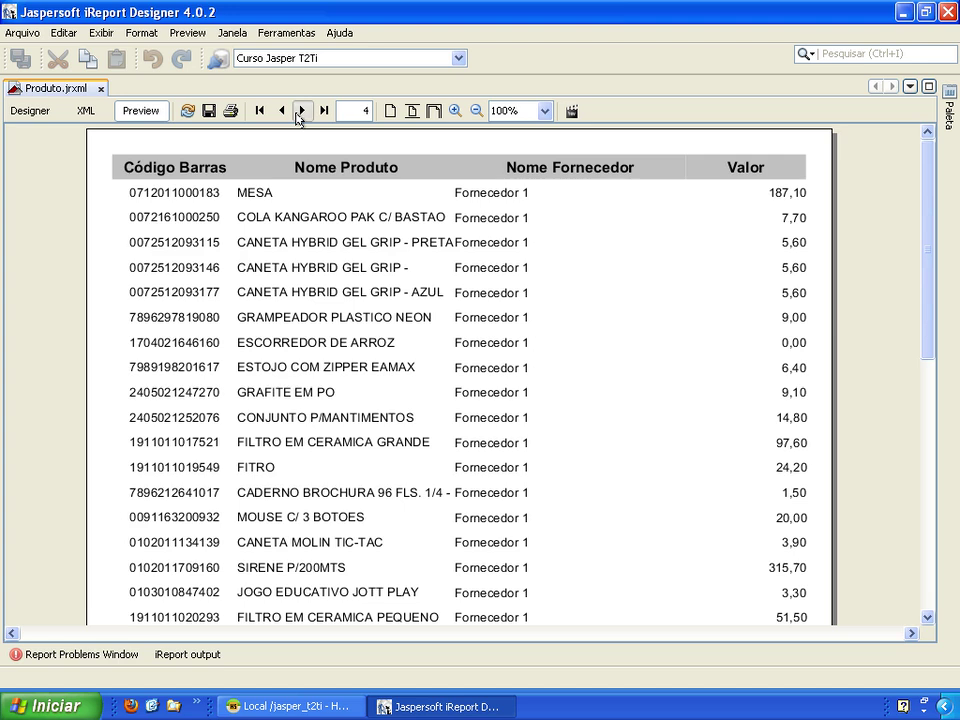
left_click(297, 114)
left_click(299, 112)
left_click(299, 112)
left_click(299, 112)
left_click(299, 112)
left_click(299, 112)
left_click(299, 112)
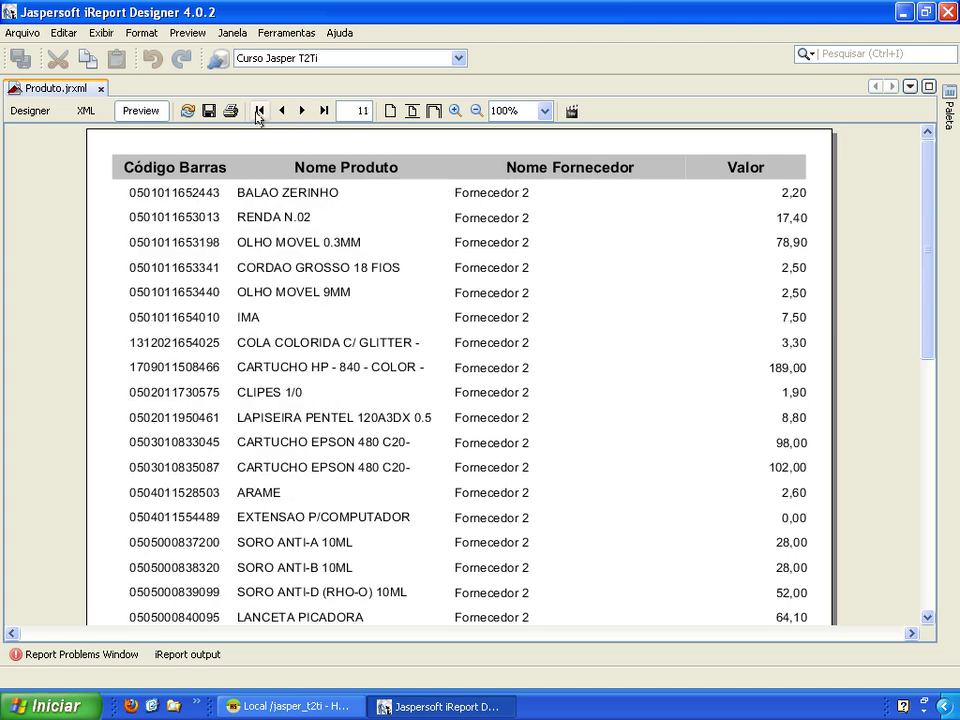
left_click(259, 111)
Examine the first page's product rows down to the blank space at the page end, and go back to the report title
scroll(505, 300, "down", 6)
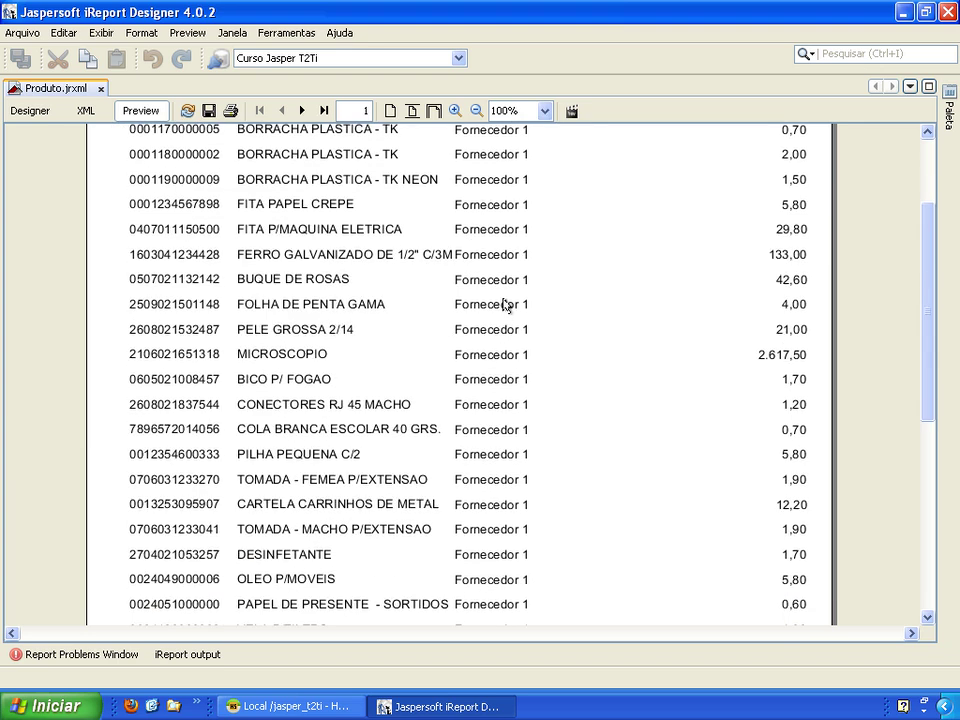
scroll(505, 305, "down", 6)
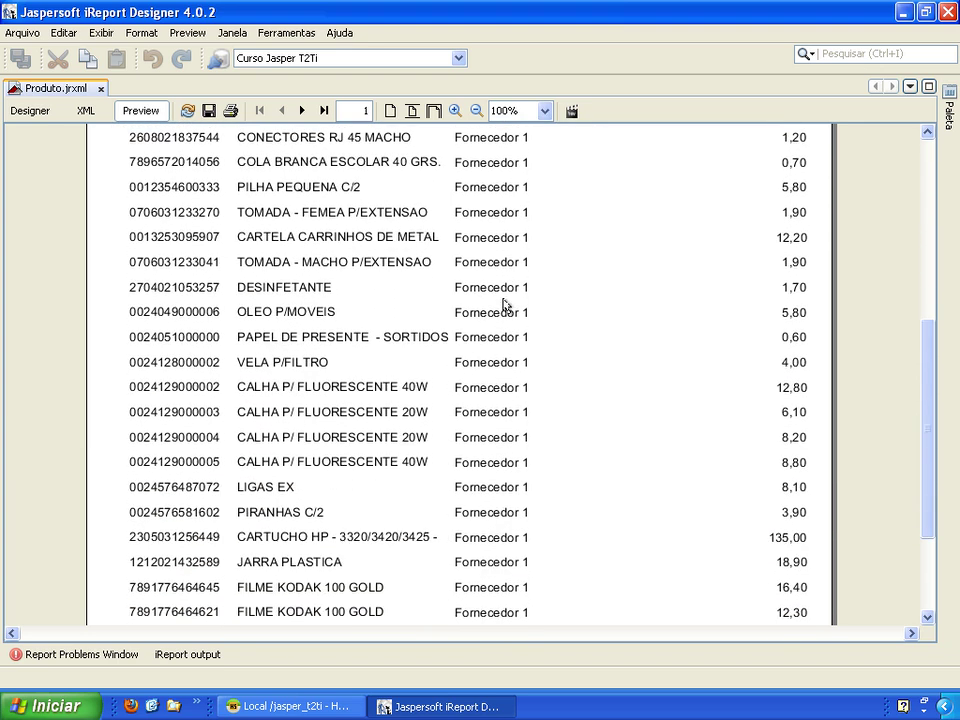
scroll(503, 305, "down", 1)
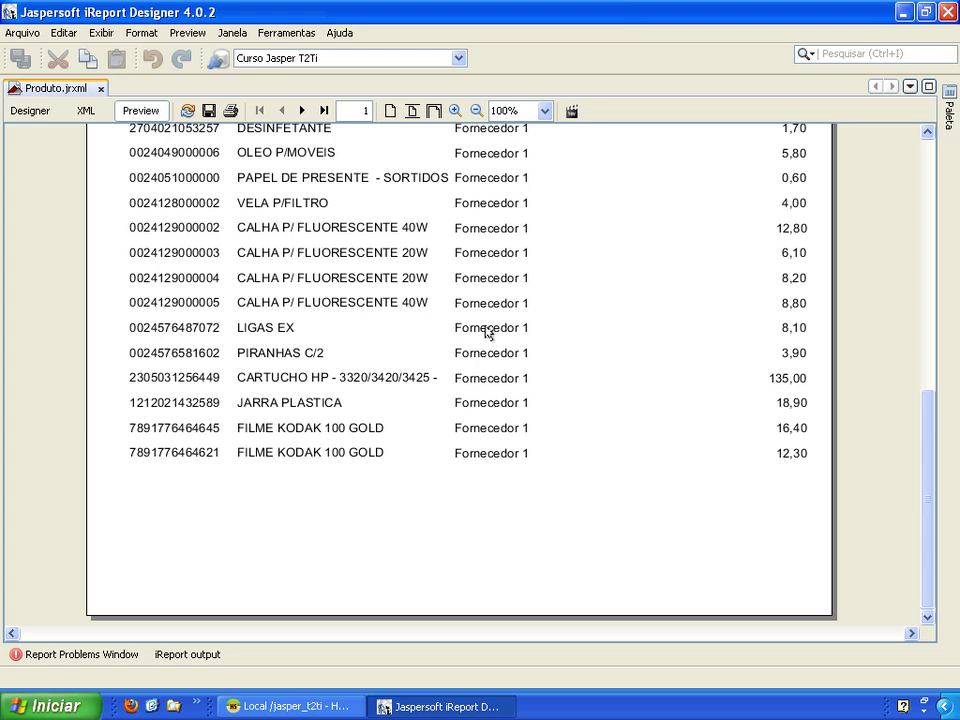
scroll(485, 333, "up", 2)
scroll(485, 333, "down", 2)
left_click_drag(926, 452, 899, 171)
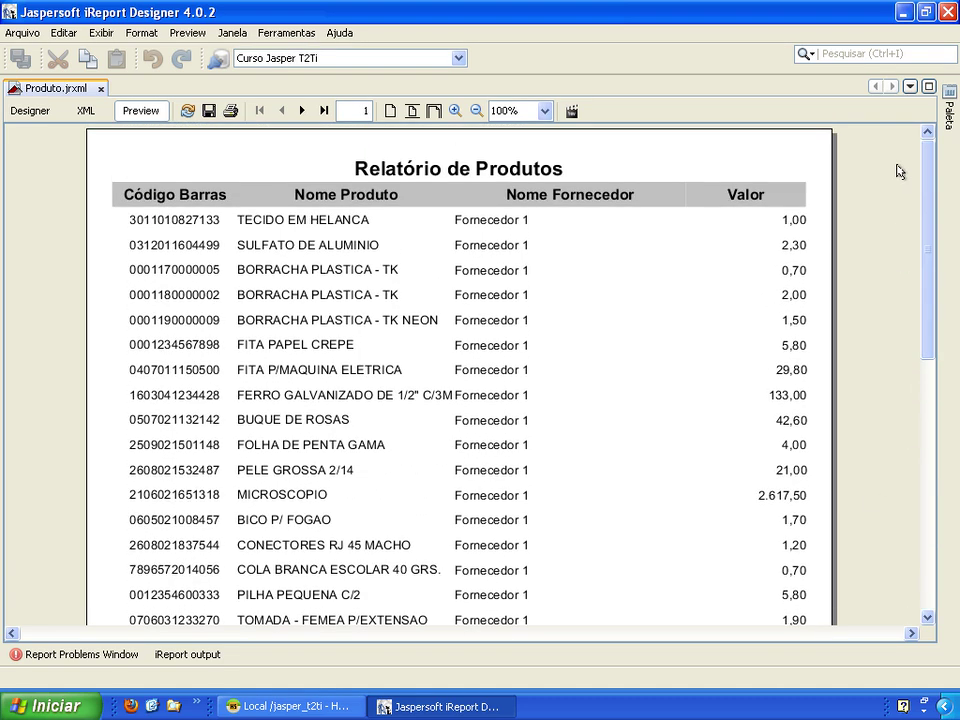